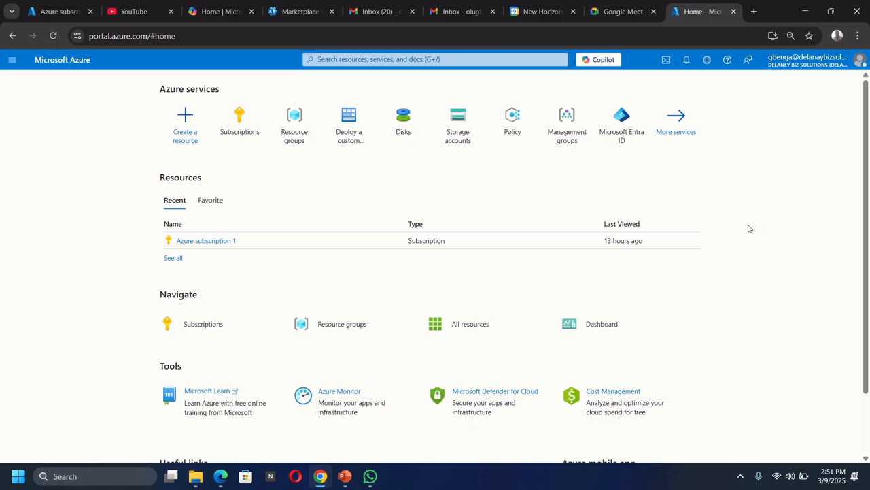
Find the Virtual networks service through the portal search and start creating a new virtual network.
{"action": "left_click", "coordinate": [466, 58]}
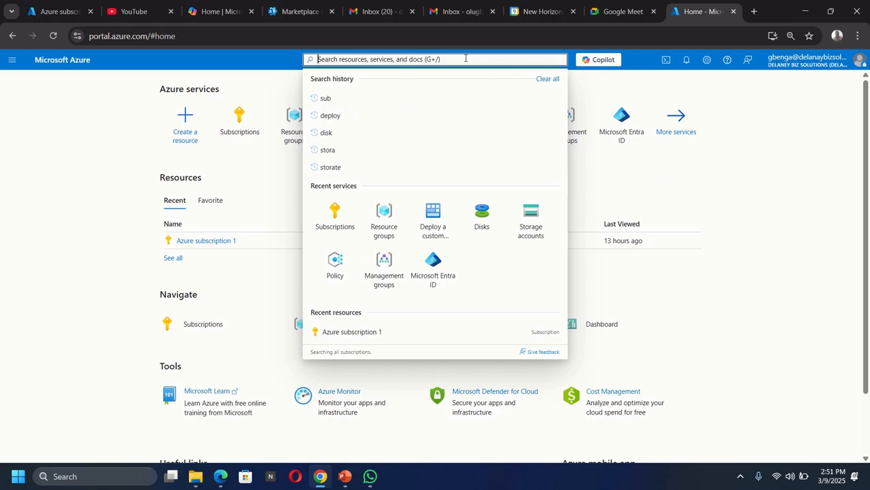
{"action": "type", "text": "virtu"}
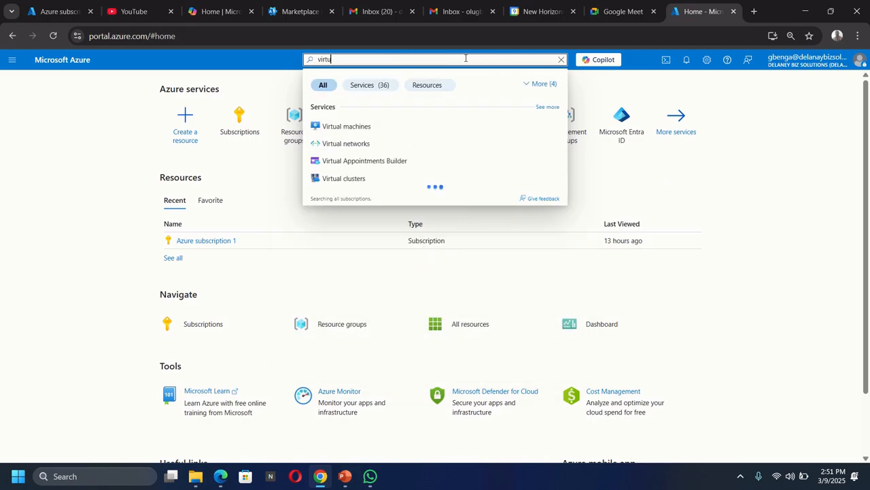
{"action": "type", "text": "al"}
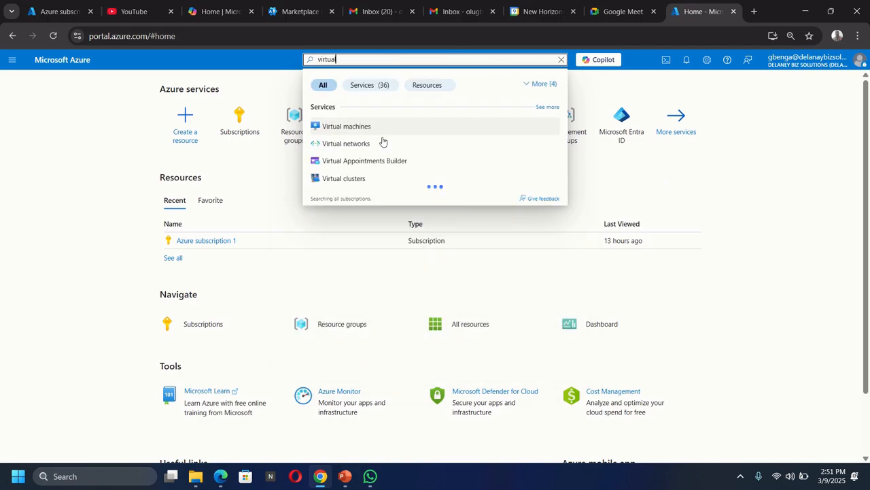
{"action": "left_click", "coordinate": [358, 150]}
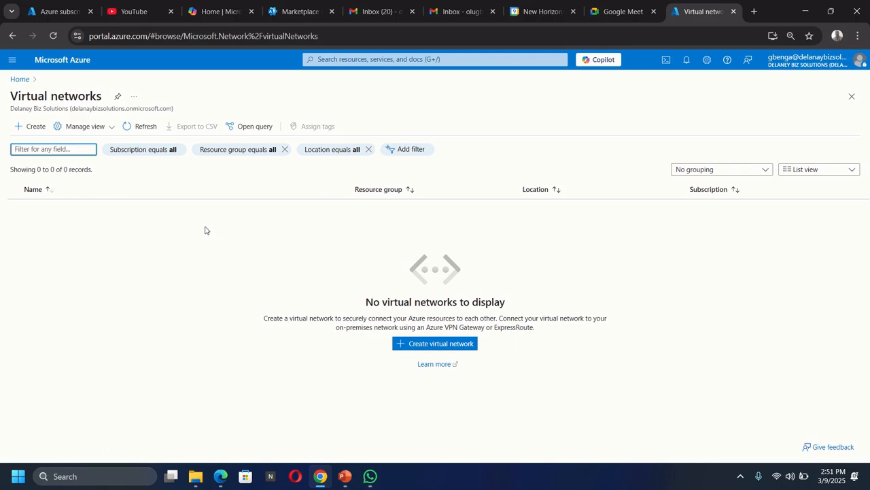
{"action": "left_click", "coordinate": [29, 127]}
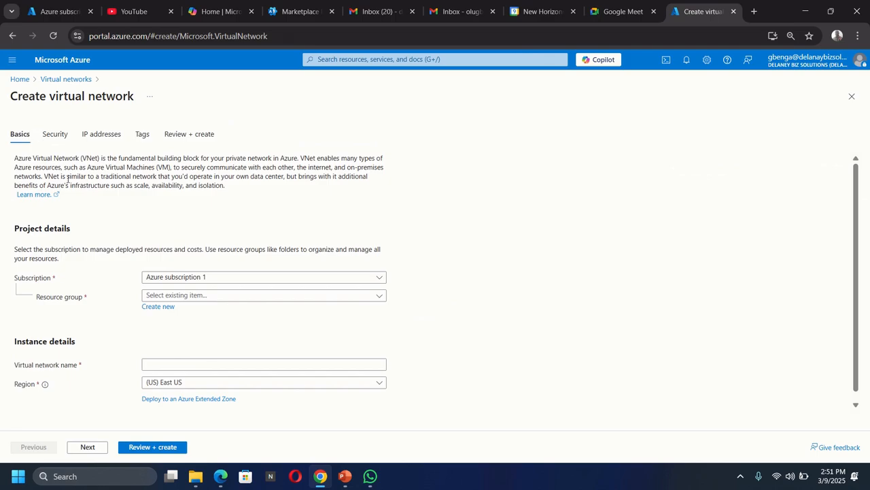
Select Azure subscription 1 for the virtual network and create a new resource group named az104-rg4.
{"action": "left_click", "coordinate": [195, 277]}
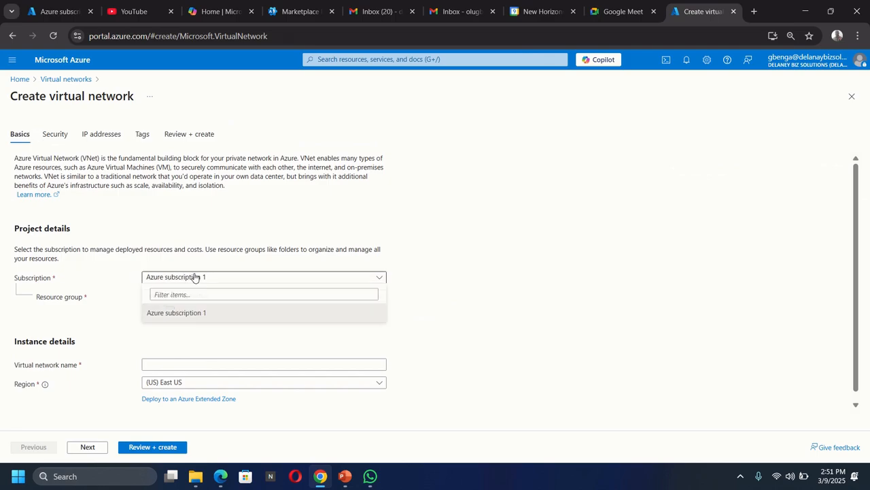
{"action": "left_click", "coordinate": [202, 312]}
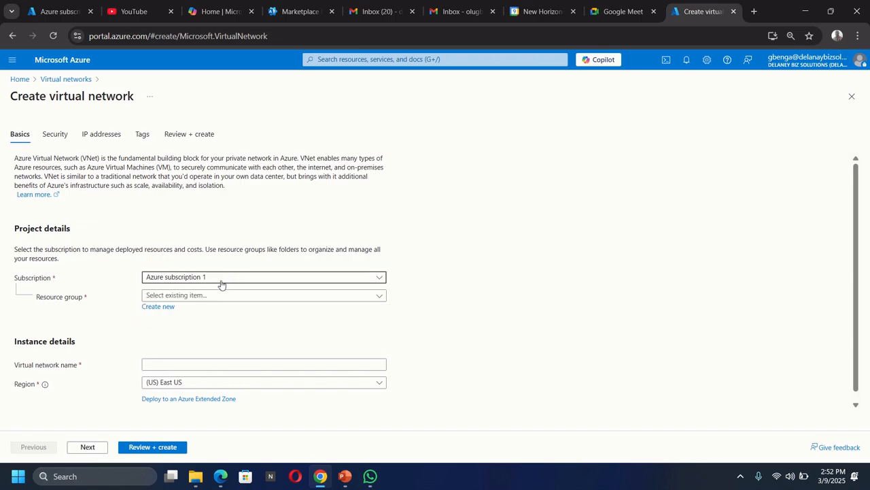
{"action": "left_click", "coordinate": [161, 298]}
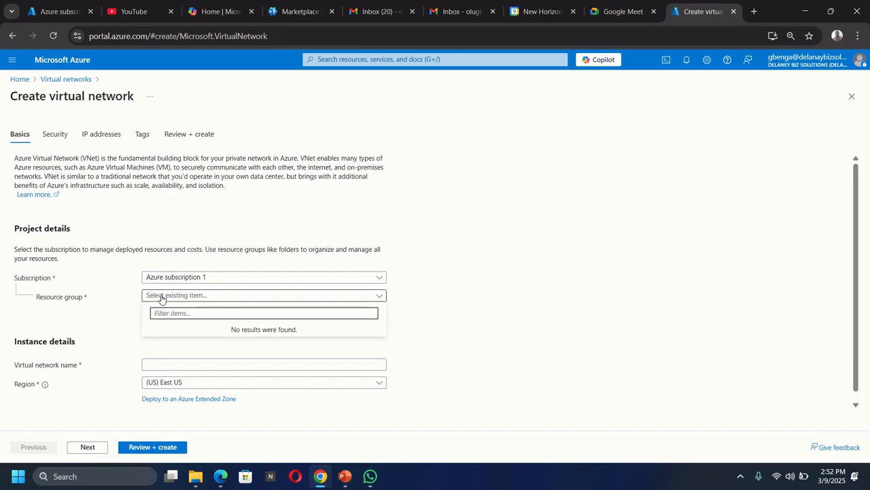
{"action": "left_click", "coordinate": [161, 298]}
{"action": "left_click", "coordinate": [168, 307]}
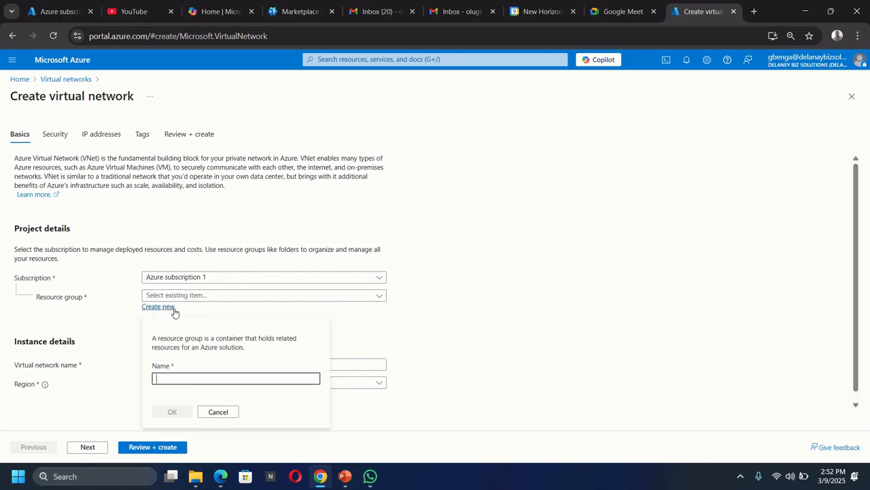
{"action": "type", "text": "az104"}
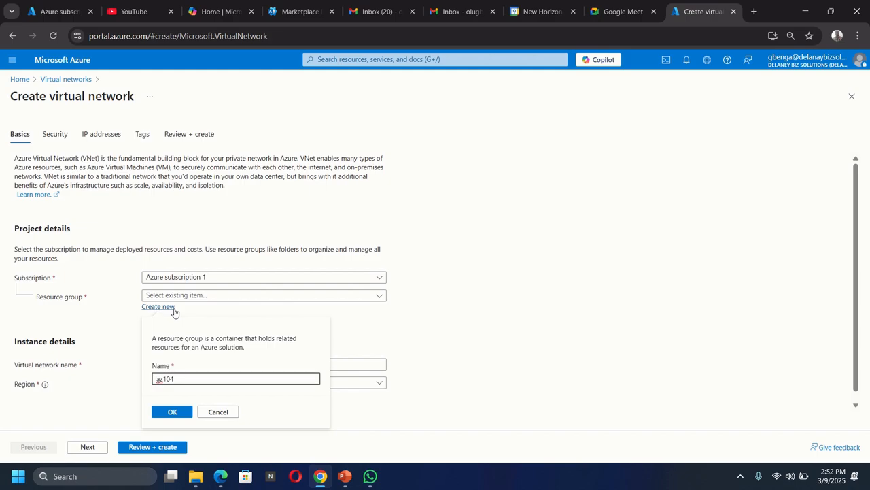
{"action": "type", "text": "-rg4"}
{"action": "left_click", "coordinate": [172, 412]}
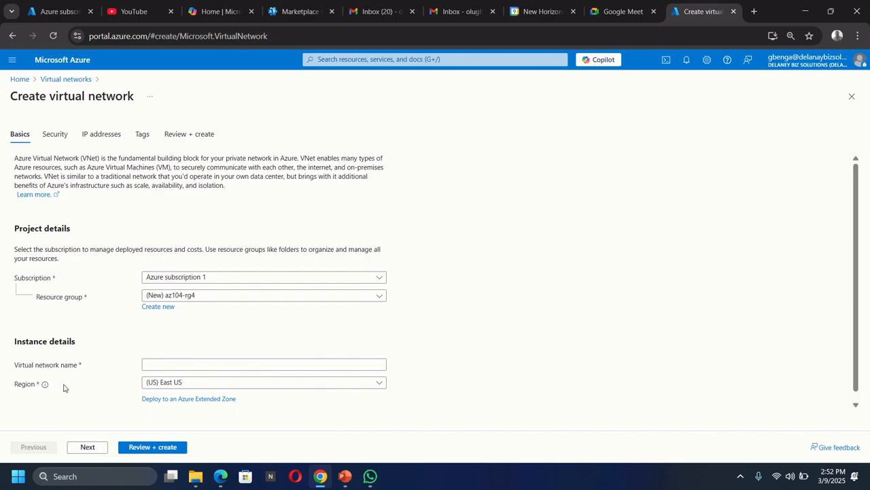
Name the virtual network CoreServicesVnet.
{"action": "left_click", "coordinate": [172, 363]}
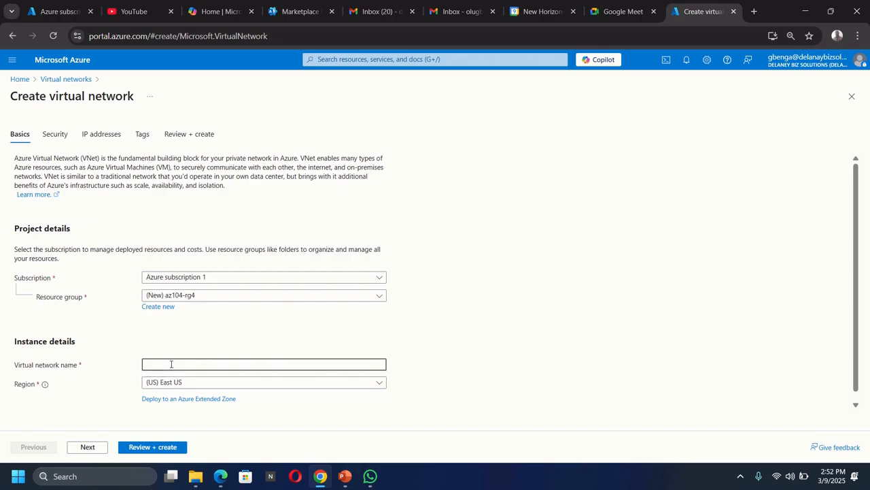
{"action": "type", "text": "CoreServicesVnet"}
Delete the default subnet from the IP address settings and set the IPv4 address space to start at 10.20.0.0.
{"action": "left_click", "coordinate": [100, 136]}
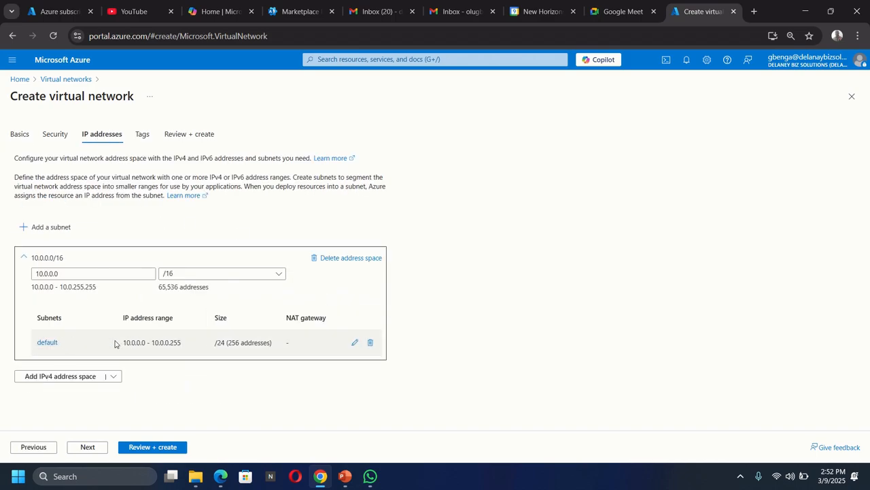
{"action": "left_click", "coordinate": [372, 344]}
{"action": "left_click", "coordinate": [84, 278]}
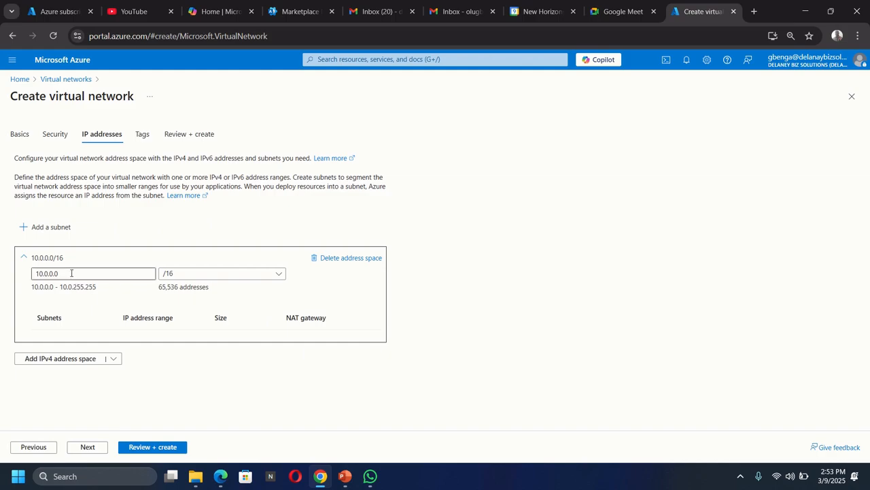
{"action": "left_click_drag", "start_coordinate": [71, 273], "coordinate": [24, 274]}
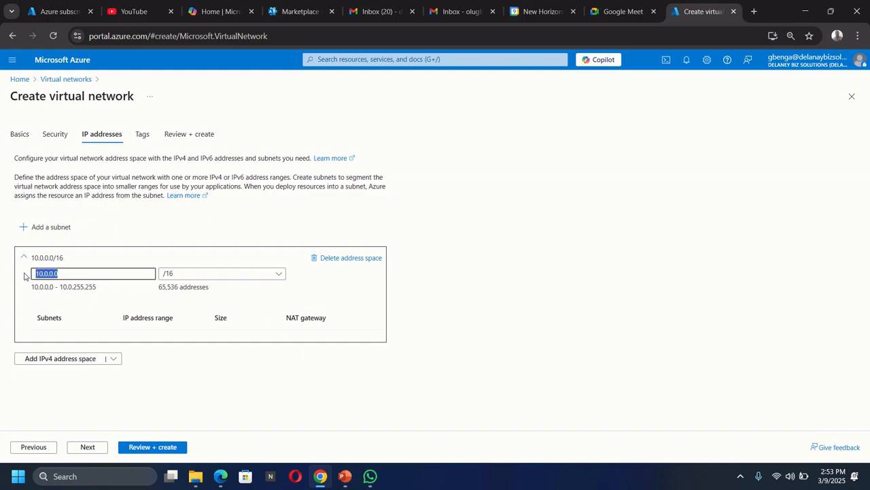
{"action": "type", "text": "10"}
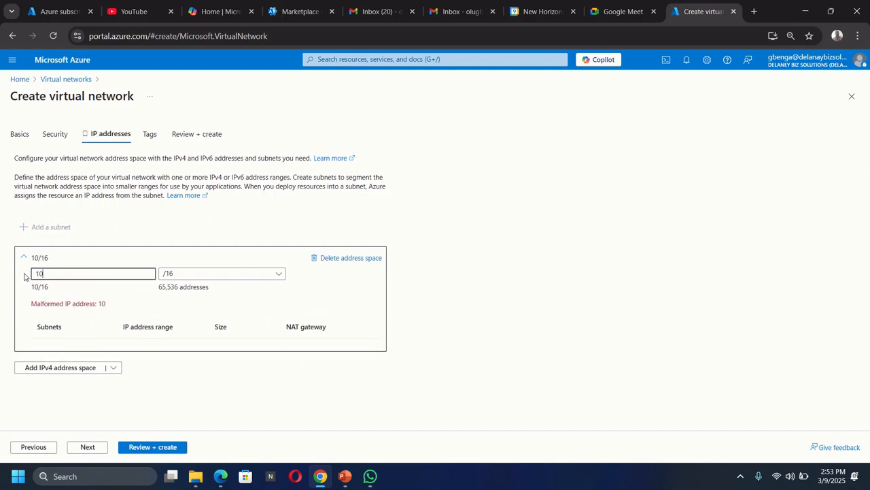
{"action": "type", "text": ".20.0.0"}
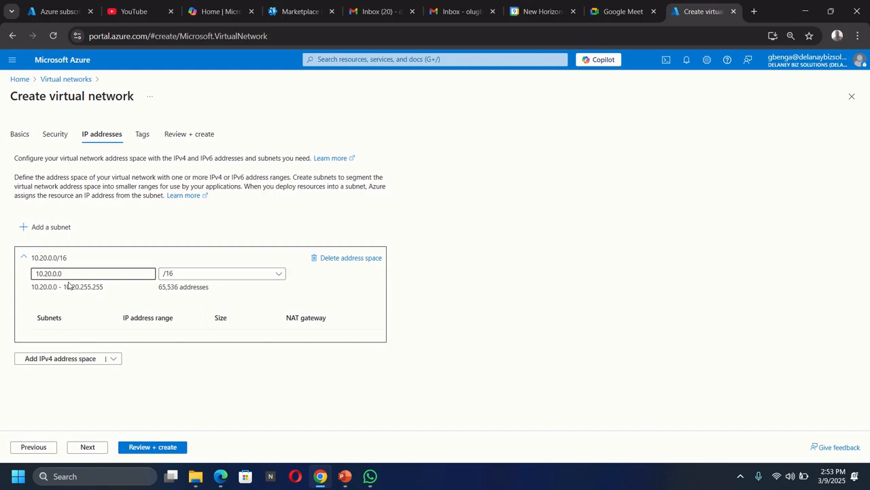
Add a subnet named SharedServicesSubnet with the starting address 10.20.10.0.
{"action": "left_click", "coordinate": [46, 229]}
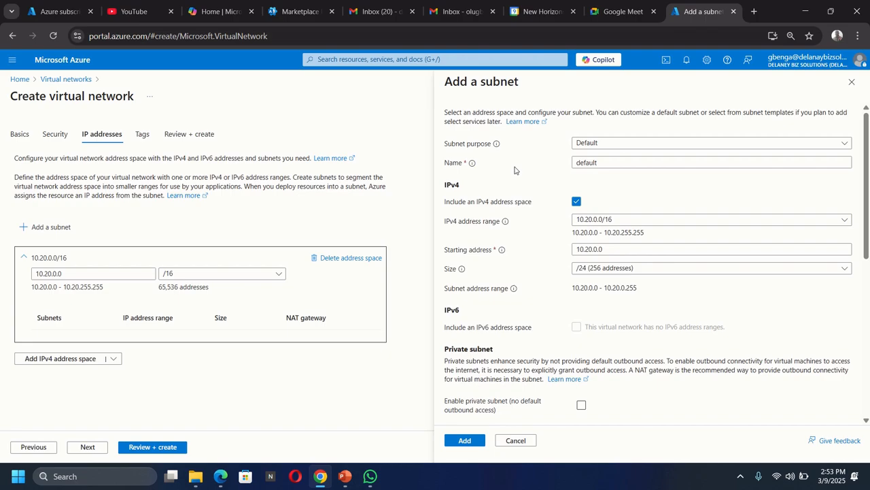
{"action": "left_click_drag", "start_coordinate": [595, 163], "coordinate": [563, 169]}
{"action": "type", "text": "S"}
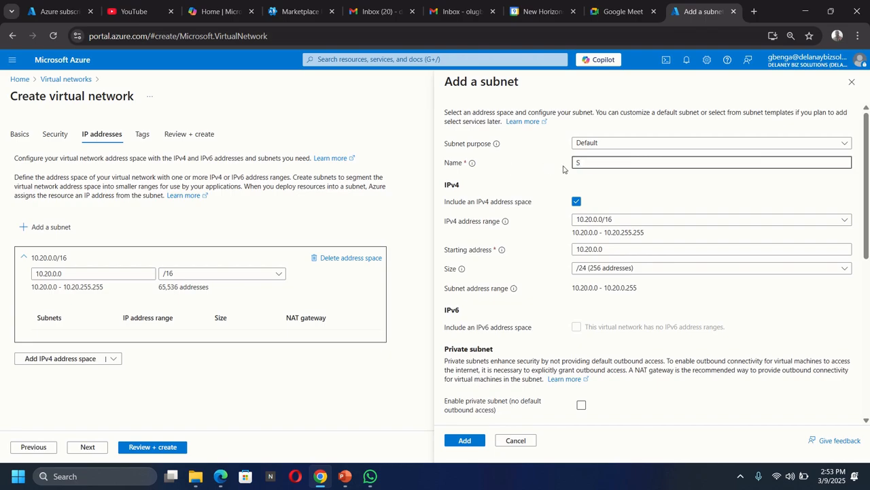
{"action": "type", "text": "haredServicesSubnet"}
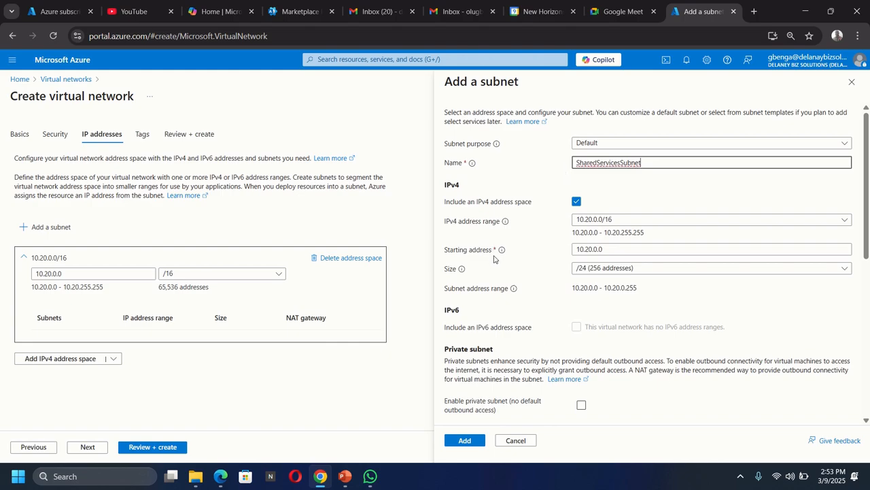
{"action": "left_click", "coordinate": [594, 249]}
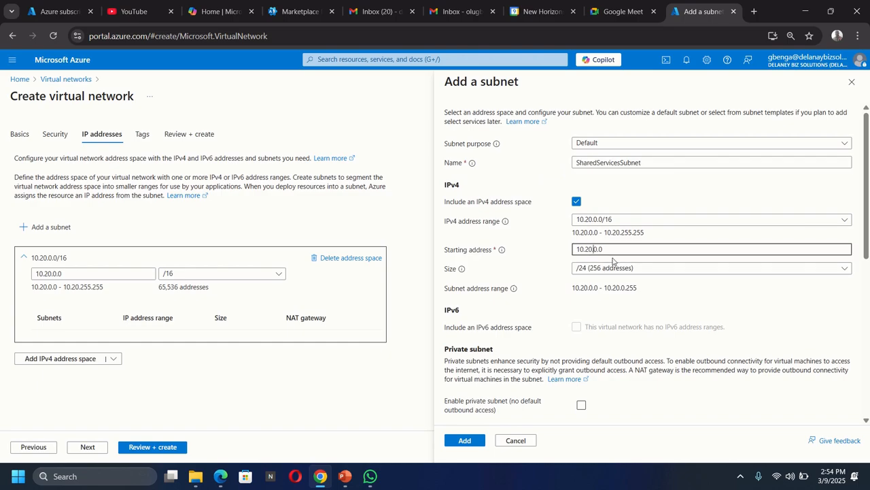
{"action": "type", "text": "1"}
{"action": "left_click", "coordinate": [465, 440]}
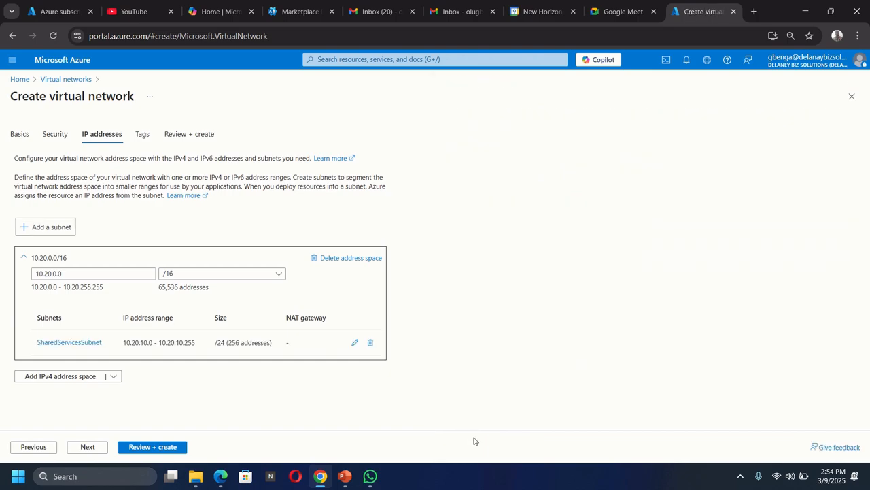
Start adding a second subnet and name it DatabaseSubnet.
{"action": "left_click", "coordinate": [51, 227]}
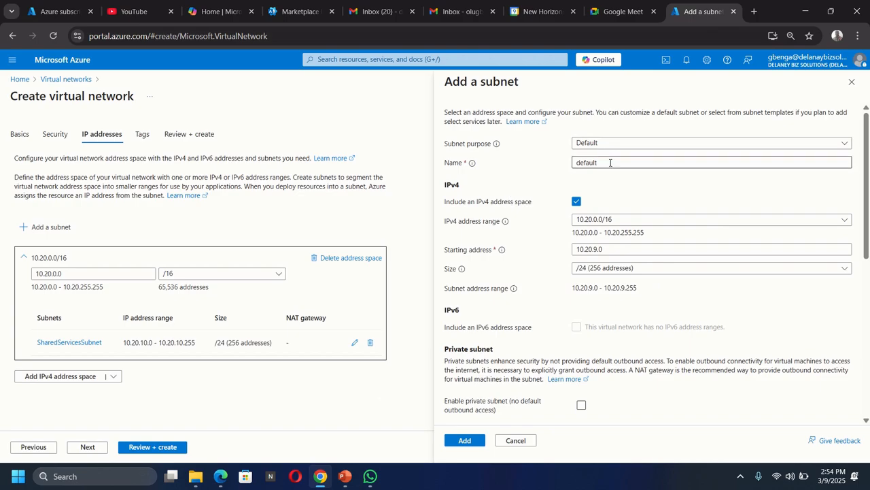
{"action": "left_click_drag", "start_coordinate": [606, 162], "coordinate": [552, 164]}
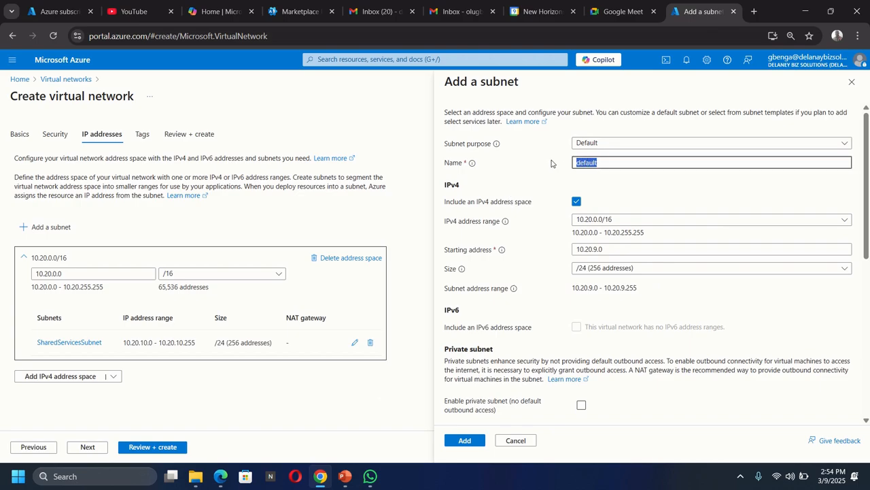
{"action": "type", "text": "DatabaseSubnet"}
Set the DatabaseSubnet starting address to 10.20.20.0 and add the subnet to the virtual network.
{"action": "left_click", "coordinate": [591, 249]}
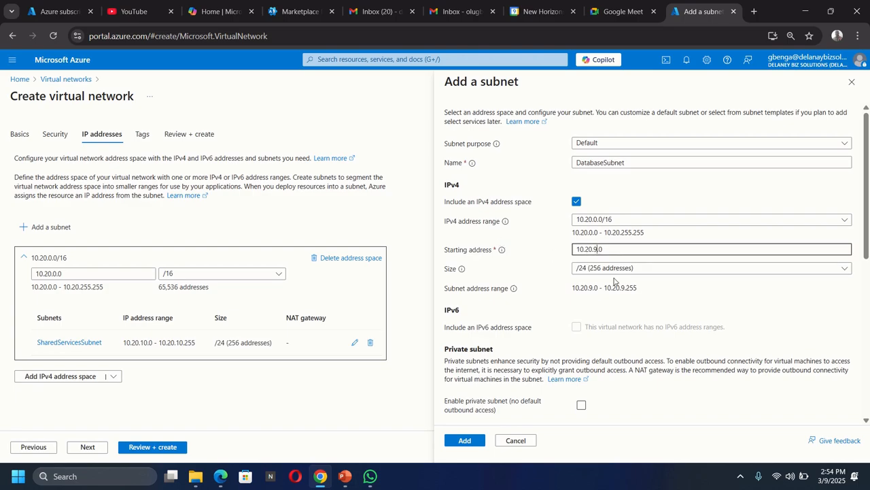
{"action": "type", "text": "20"}
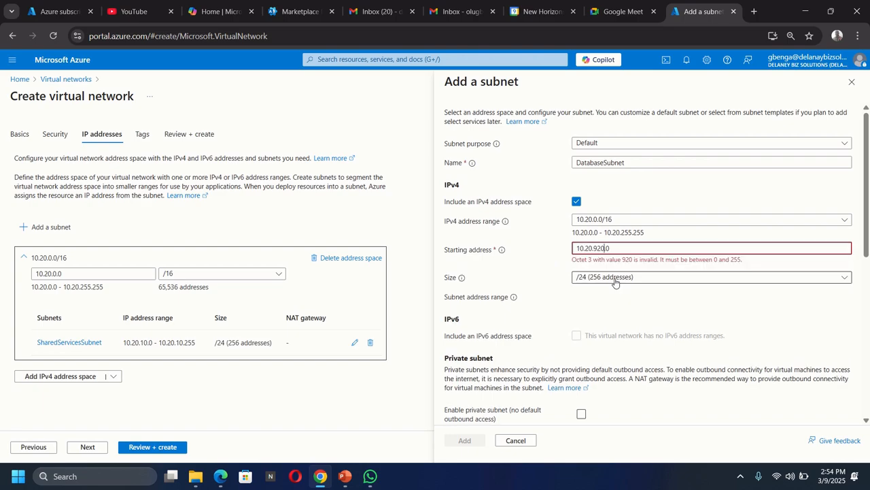
{"action": "key", "text": "BackSpace"}
{"action": "key", "text": "BackSpace"}
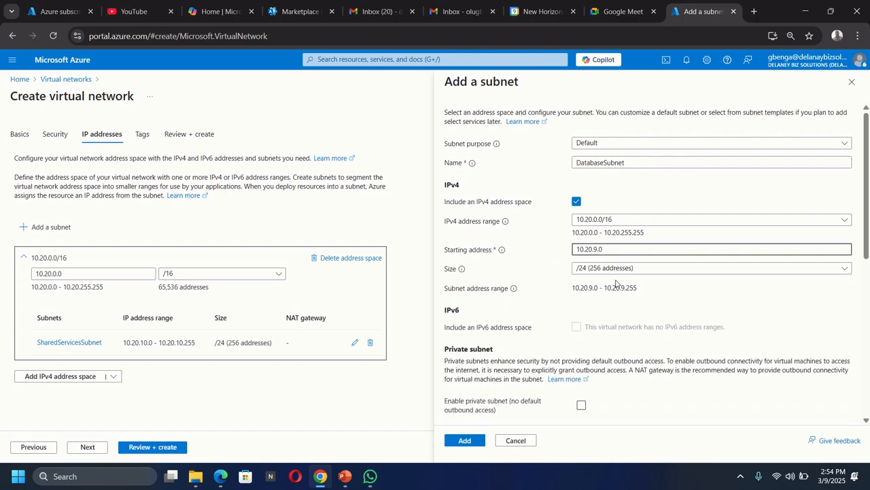
{"action": "type", "text": "3"}
{"action": "key", "text": "BackSpace"}
{"action": "type", "text": "20"}
{"action": "key", "text": "BackSpace"}
{"action": "key", "text": "BackSpace"}
{"action": "key", "text": "BackSpace"}
{"action": "type", "text": "0"}
{"action": "left_click", "coordinate": [465, 440]}
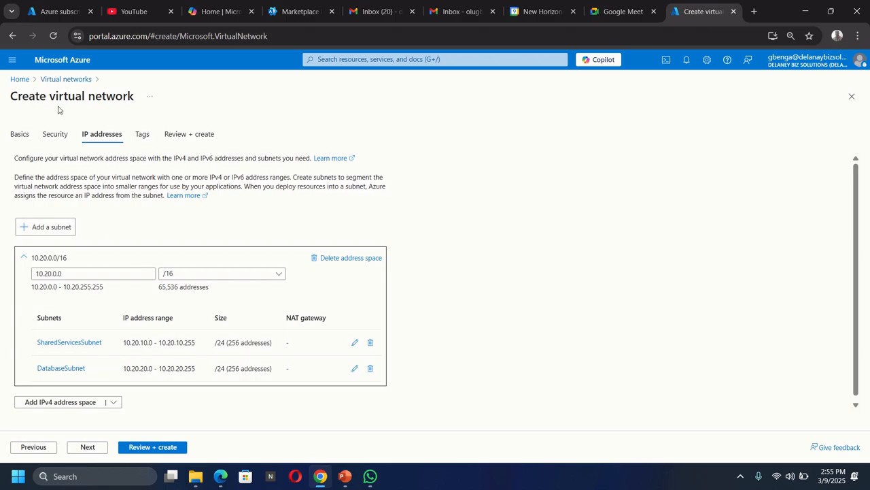
Review the CoreServicesVnet configuration and create the virtual network.
{"action": "left_click", "coordinate": [153, 448]}
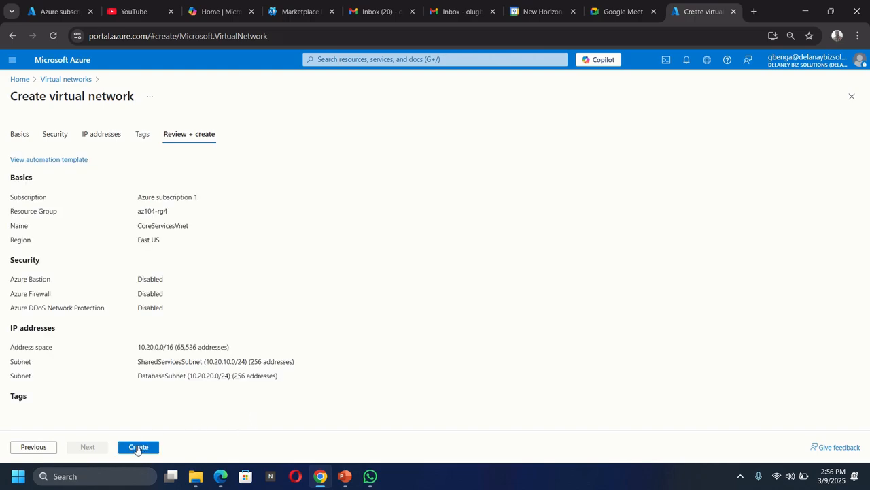
{"action": "left_click", "coordinate": [138, 449]}
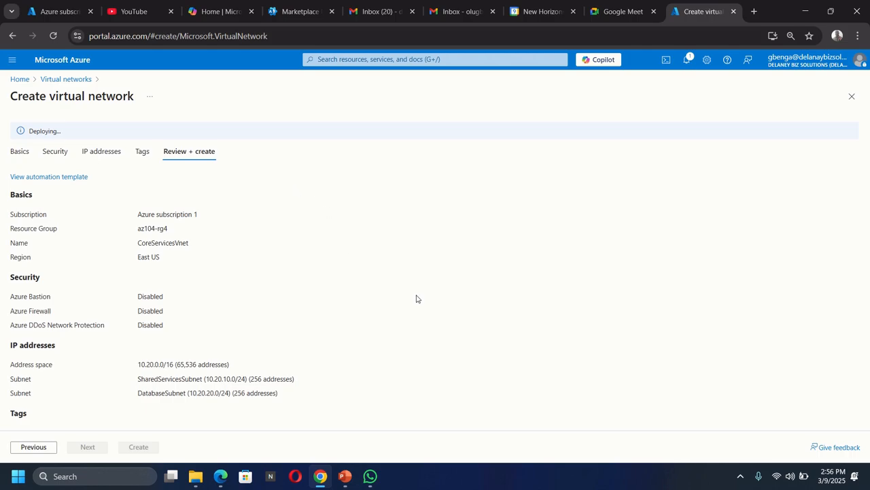
Switch to Microsoft Whiteboard and start a new whiteboard with a blank canvas.
{"action": "left_click", "coordinate": [18, 476]}
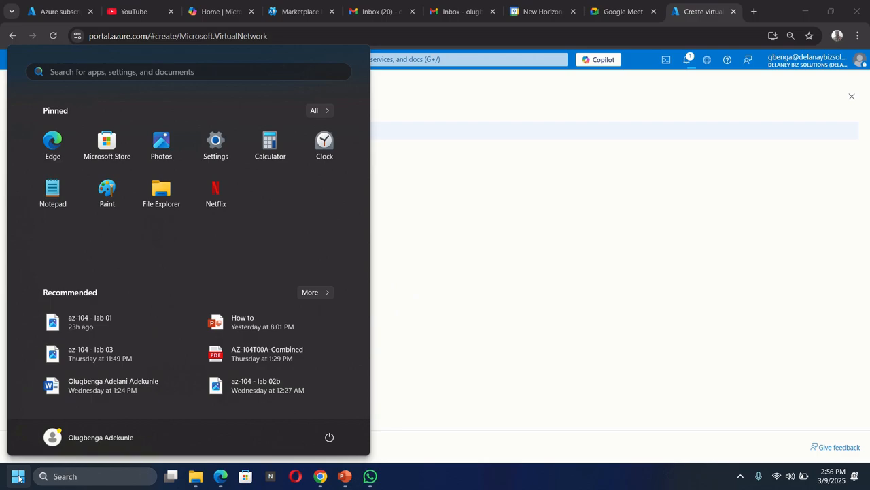
{"action": "type", "text": "whatsapp"}
{"action": "key", "text": "BackSpace"}
{"action": "key", "text": "BackSpace"}
{"action": "key", "text": "BackSpace"}
{"action": "key", "text": "BackSpace"}
{"action": "key", "text": "BackSpace"}
{"action": "key", "text": "BackSpace"}
{"action": "type", "text": "ite"}
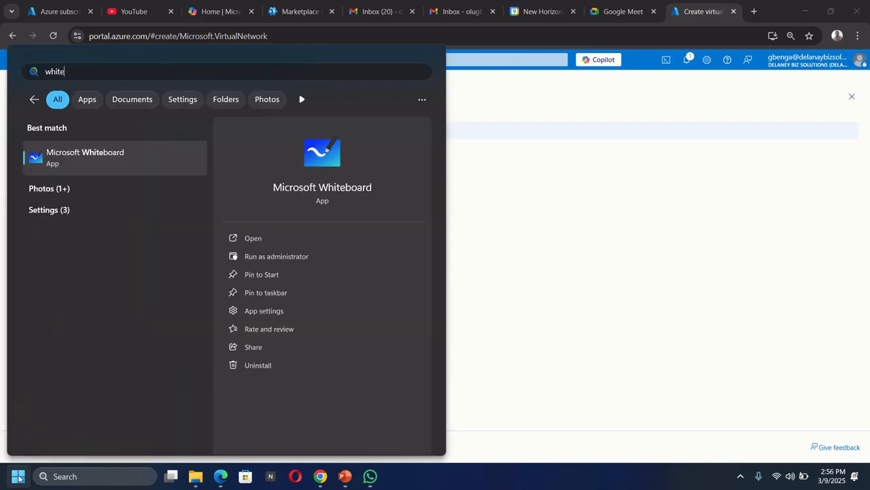
{"action": "left_click", "coordinate": [76, 157]}
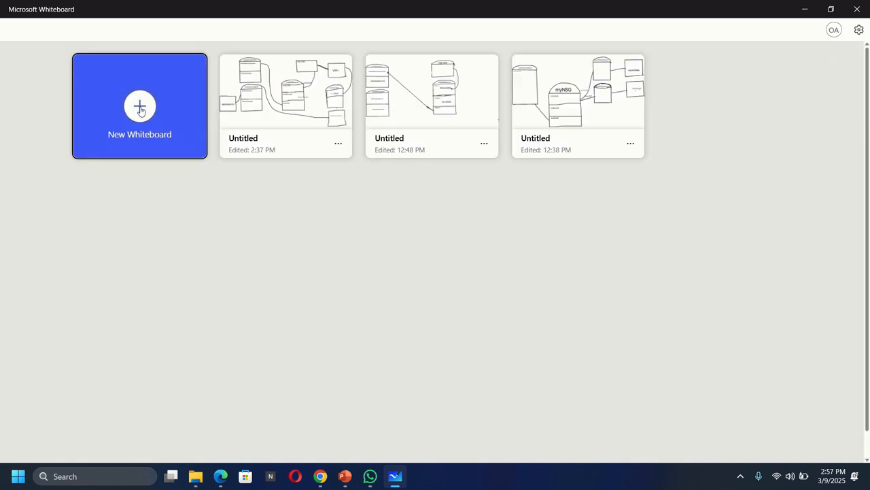
{"action": "left_click", "coordinate": [140, 109]}
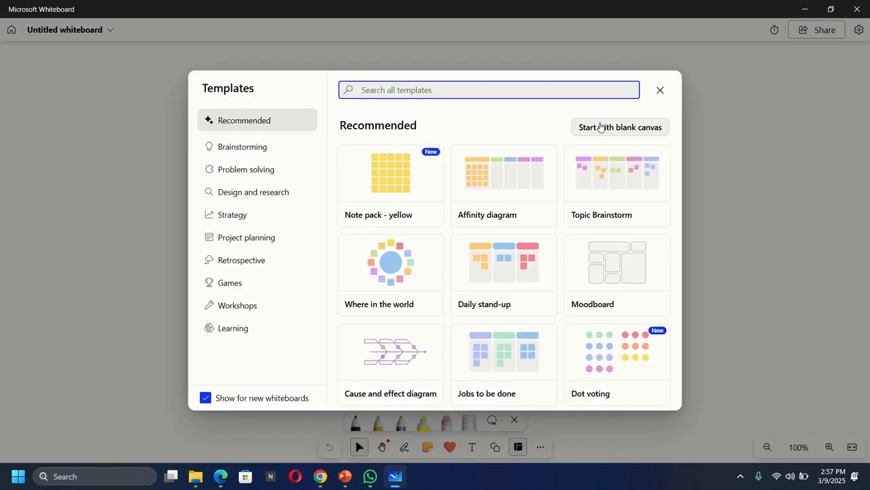
{"action": "left_click", "coordinate": [601, 127]}
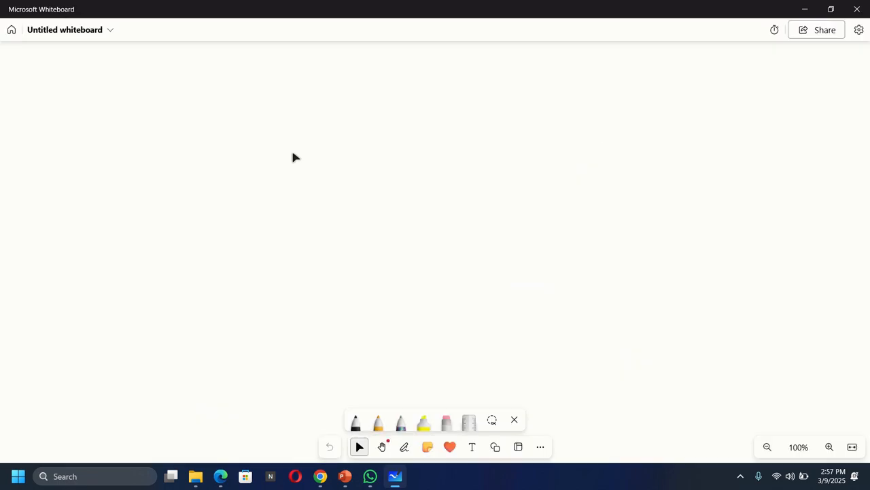
Draw a tall rectangle in black pen on the whiteboard and add an arched cap along its upper edge.
{"action": "left_click", "coordinate": [354, 422]}
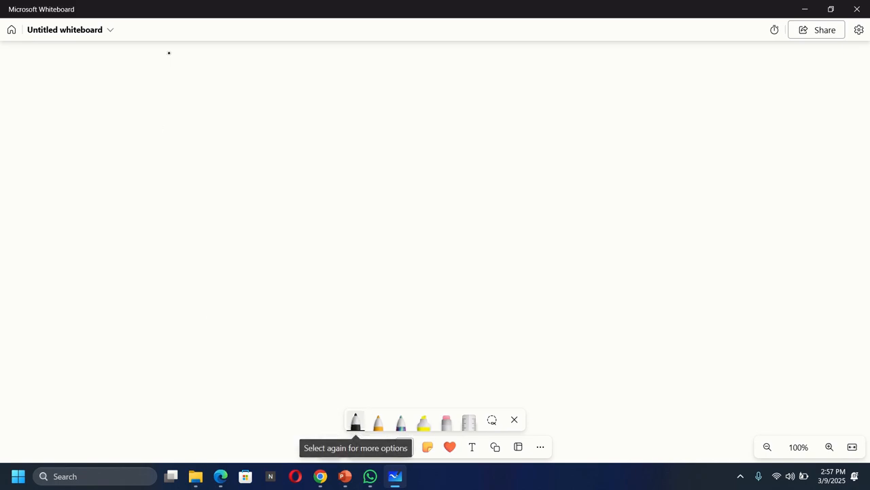
{"action": "left_click_drag", "start_coordinate": [169, 53], "coordinate": [170, 200]}
{"action": "scroll", "coordinate": [219, 111], "scroll_direction": "up", "scroll_amount": 1}
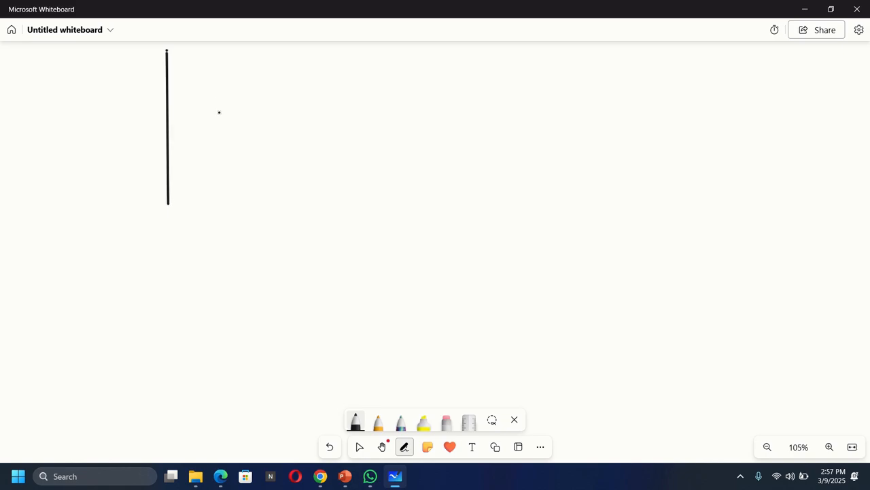
{"action": "scroll", "coordinate": [219, 112], "scroll_direction": "down", "scroll_amount": 1}
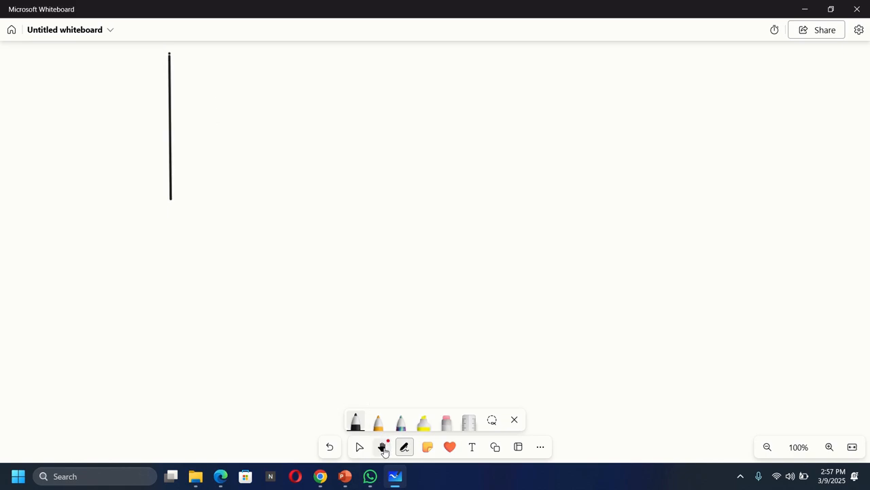
{"action": "left_click", "coordinate": [381, 447]}
{"action": "left_click_drag", "start_coordinate": [245, 132], "coordinate": [245, 159]}
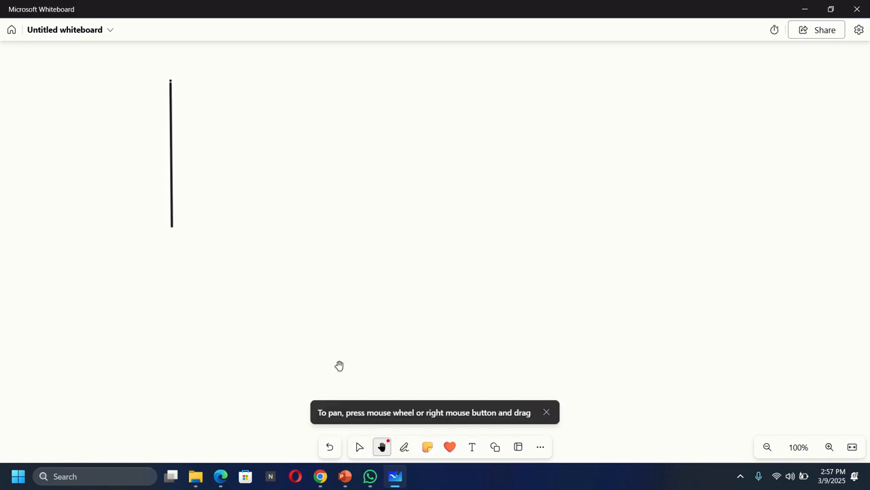
{"action": "left_click", "coordinate": [404, 447]}
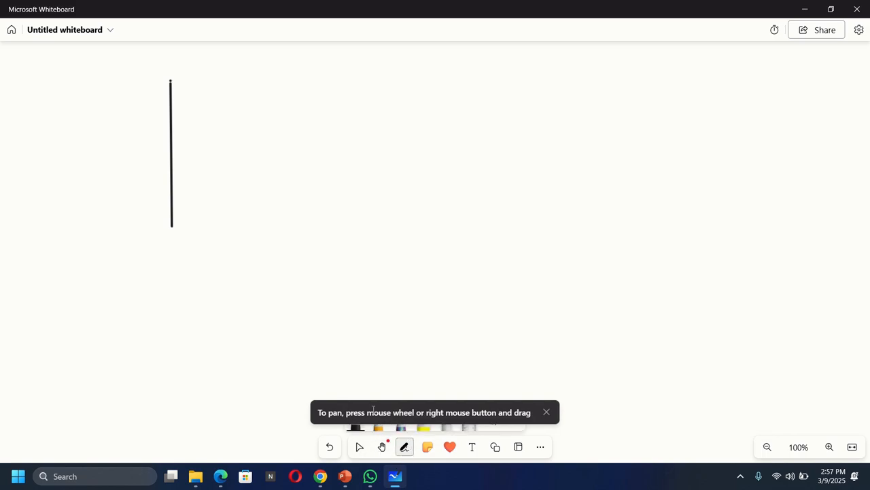
{"action": "left_click", "coordinate": [356, 427]}
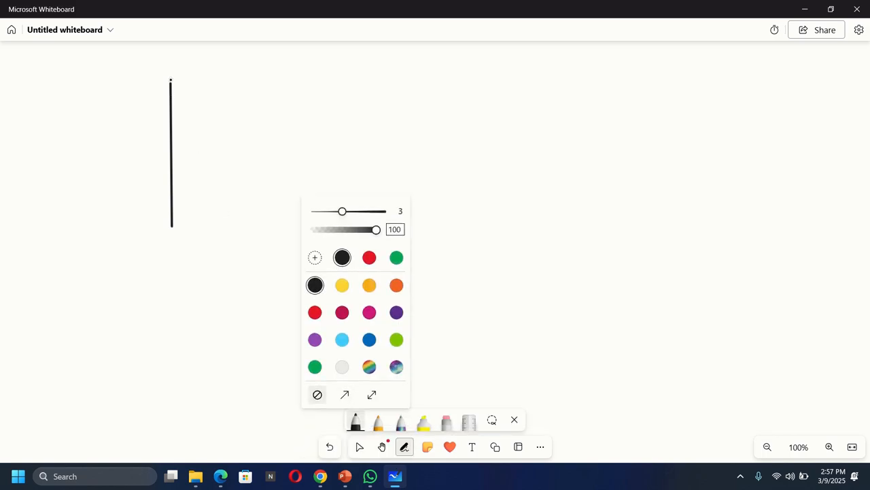
{"action": "mouse_move", "coordinate": [171, 80]}
{"action": "left_mouse_down"}
{"action": "mouse_move", "coordinate": [288, 81]}
{"action": "mouse_move", "coordinate": [289, 220]}
{"action": "left_mouse_up"}
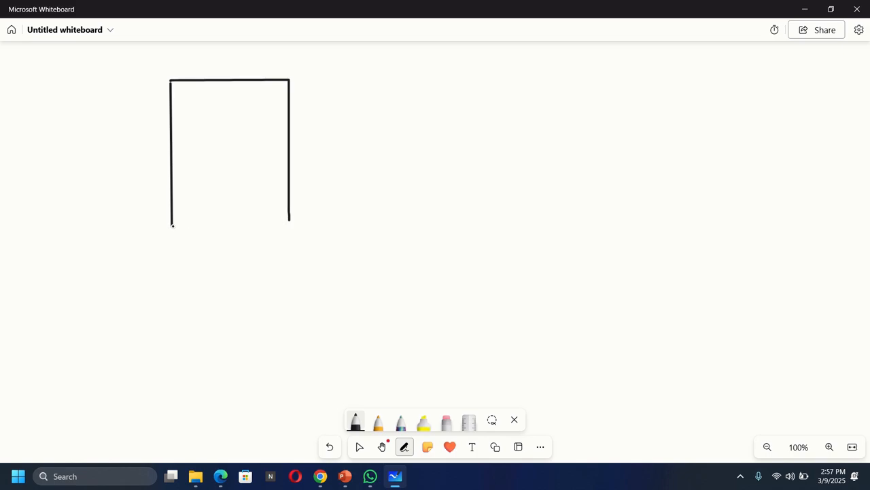
{"action": "mouse_move", "coordinate": [172, 226]}
{"action": "left_mouse_down"}
{"action": "mouse_move", "coordinate": [284, 228]}
{"action": "mouse_move", "coordinate": [287, 218]}
{"action": "left_mouse_up"}
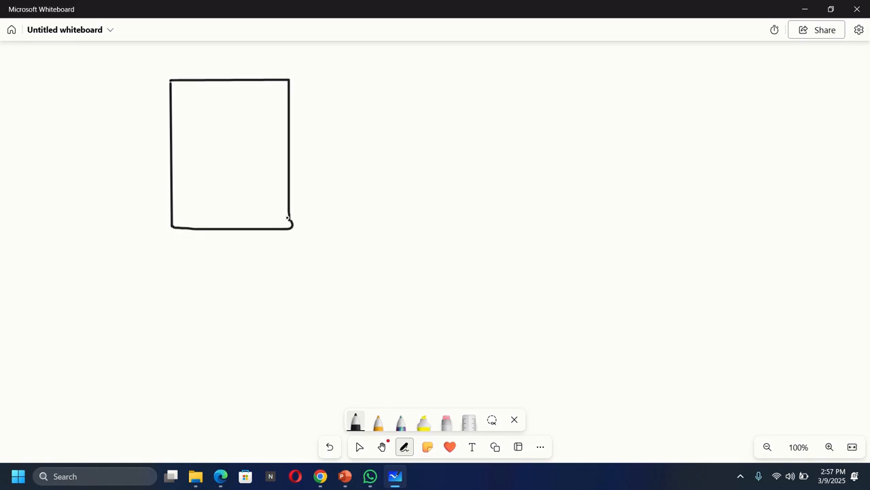
{"action": "mouse_move", "coordinate": [173, 76]}
{"action": "left_mouse_down"}
{"action": "mouse_move", "coordinate": [211, 53]}
{"action": "mouse_move", "coordinate": [265, 50]}
{"action": "mouse_move", "coordinate": [288, 79]}
{"action": "left_mouse_up"}
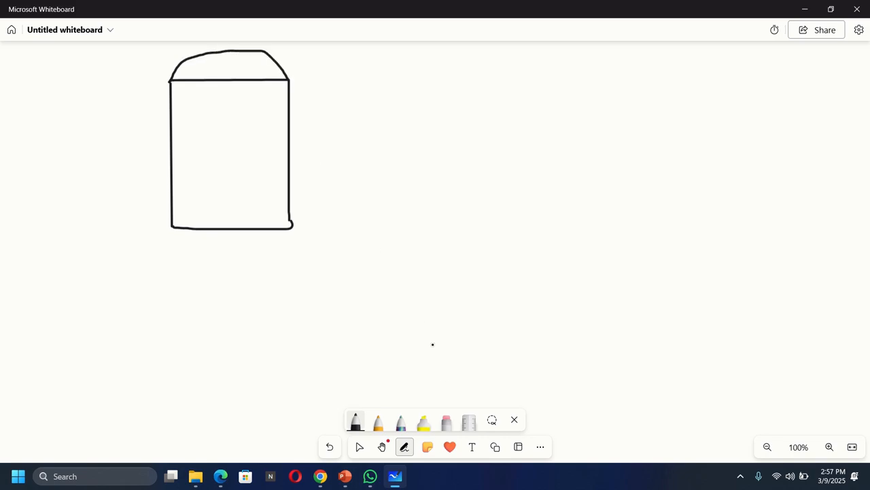
Check the virtual network's name in the Azure portal and add the text label "coreServicesVnet" in the arched cap on the whiteboard.
{"action": "left_click", "coordinate": [472, 447]}
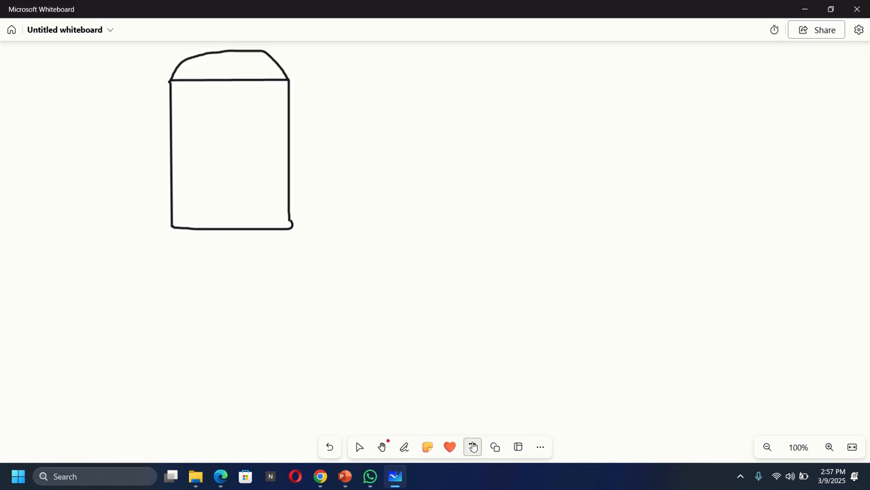
{"action": "left_click", "coordinate": [183, 72]}
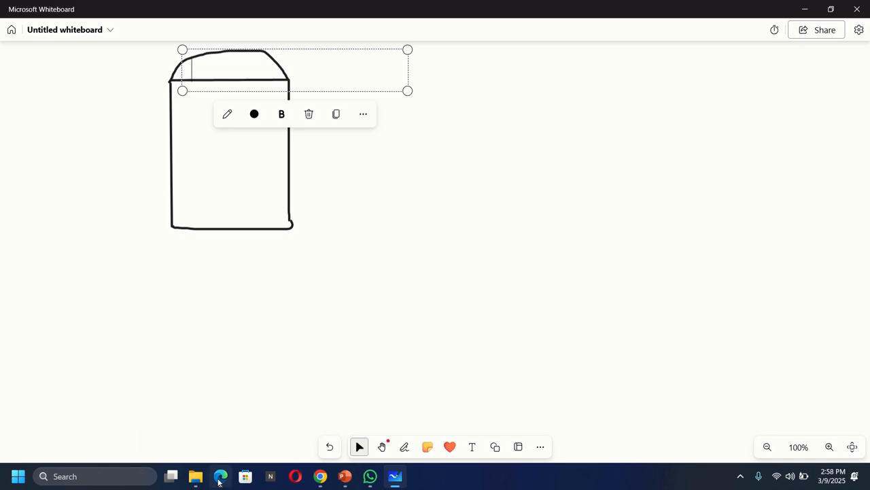
{"action": "left_click", "coordinate": [319, 476]}
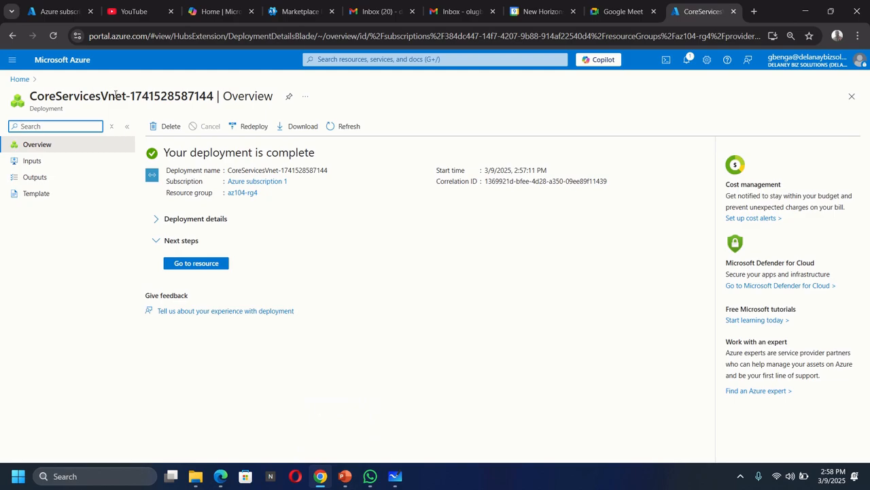
{"action": "left_click", "coordinate": [398, 481]}
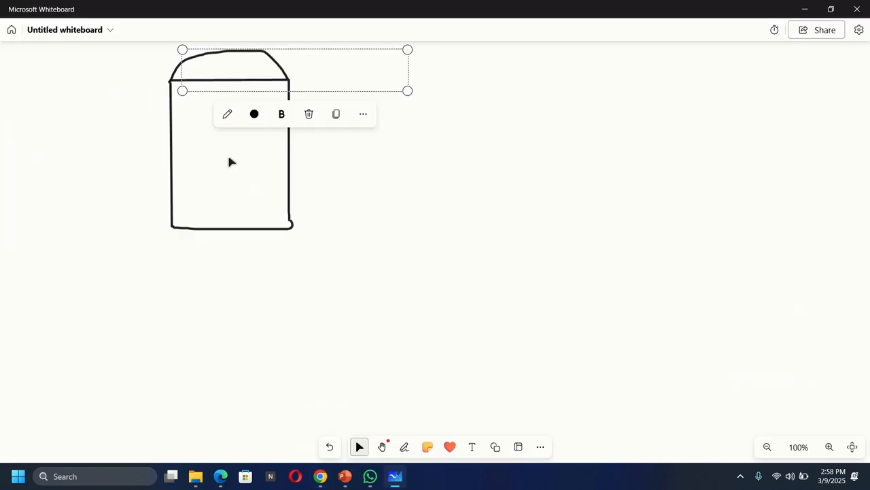
{"action": "type", "text": "coreS"}
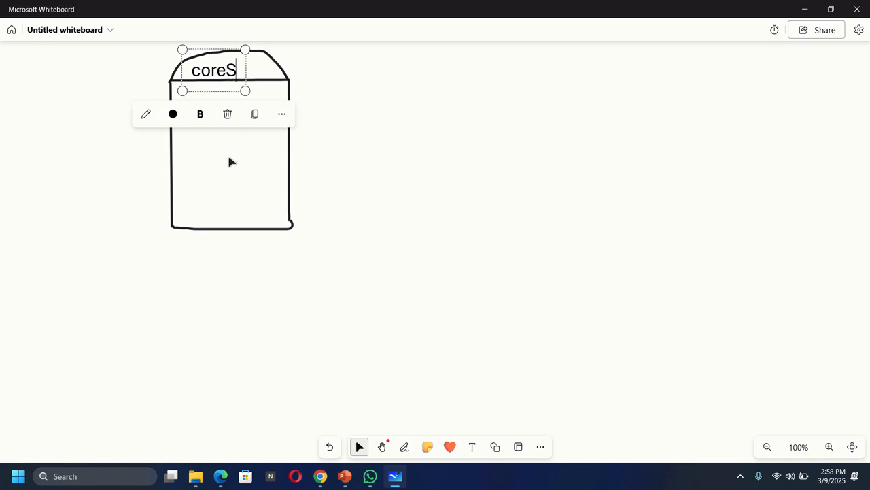
{"action": "type", "text": "ervices"}
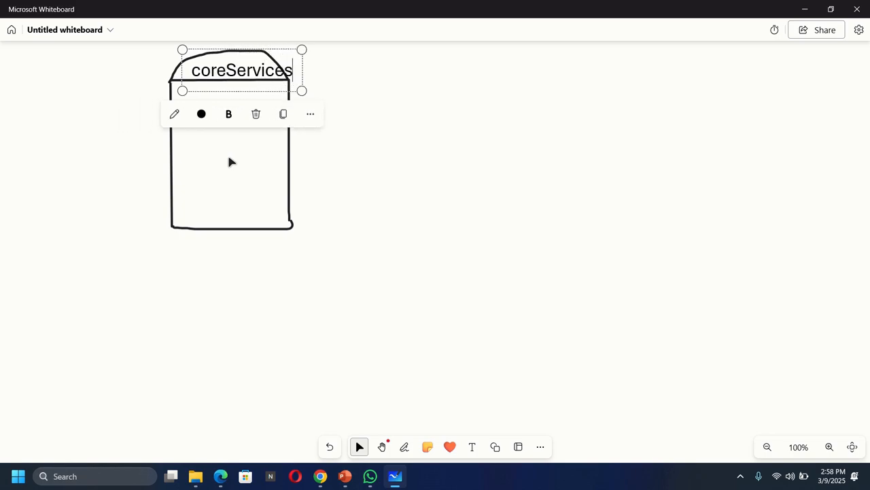
{"action": "type", "text": "Vne"}
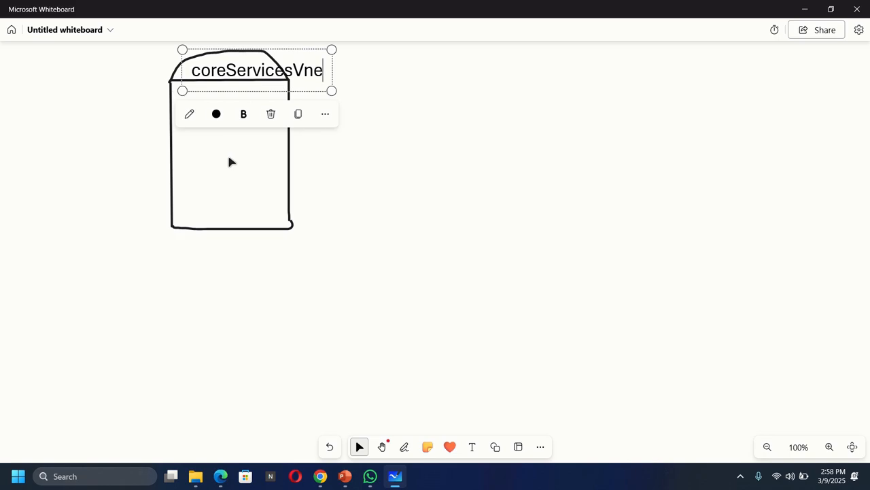
{"action": "type", "text": "t"}
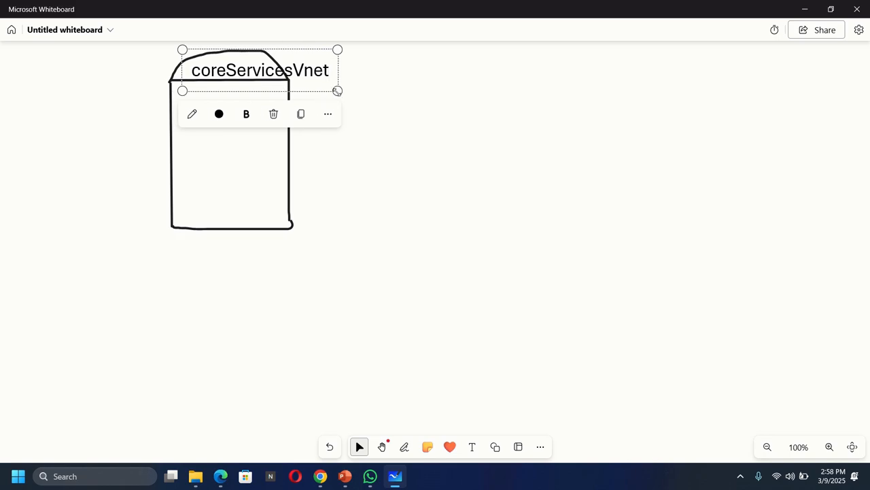
Shrink the coreServicesVnet label until it fits inside the arched cap, and deselect it.
{"action": "left_click_drag", "start_coordinate": [337, 90], "coordinate": [287, 78]}
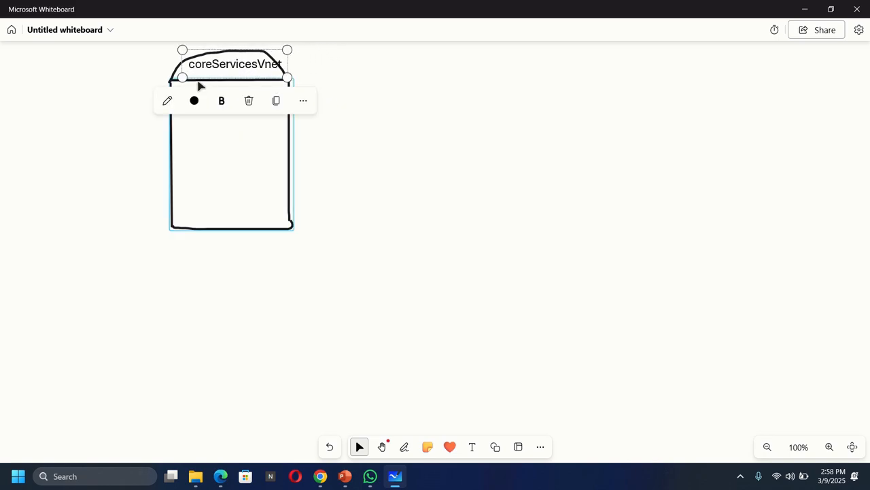
{"action": "left_click_drag", "start_coordinate": [183, 77], "coordinate": [176, 79]}
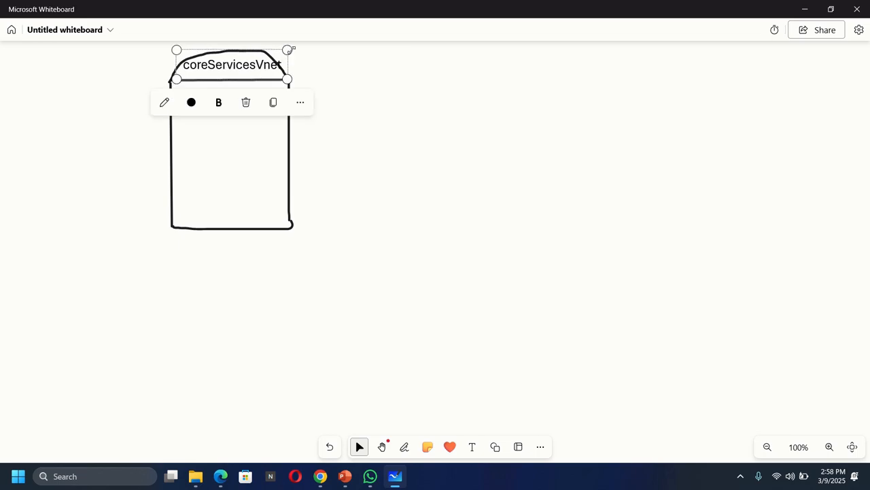
{"action": "left_click_drag", "start_coordinate": [291, 49], "coordinate": [279, 52]}
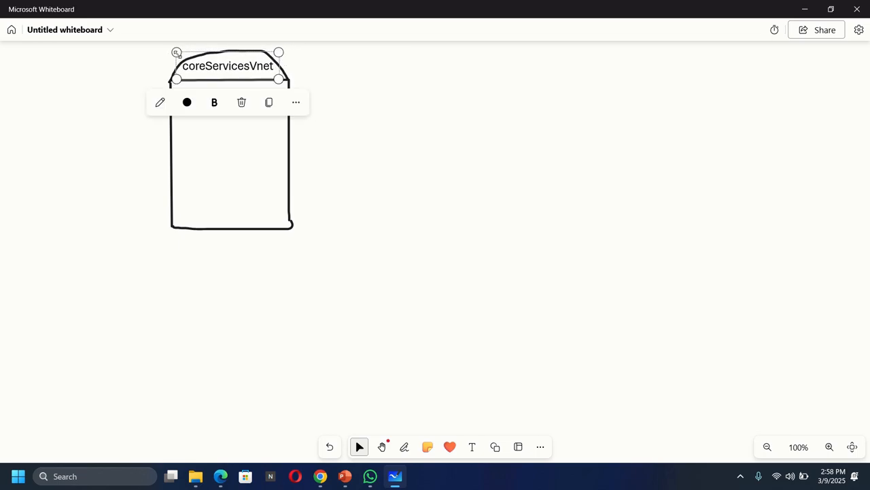
{"action": "left_click_drag", "start_coordinate": [176, 53], "coordinate": [184, 53]}
{"action": "left_click", "coordinate": [365, 96]}
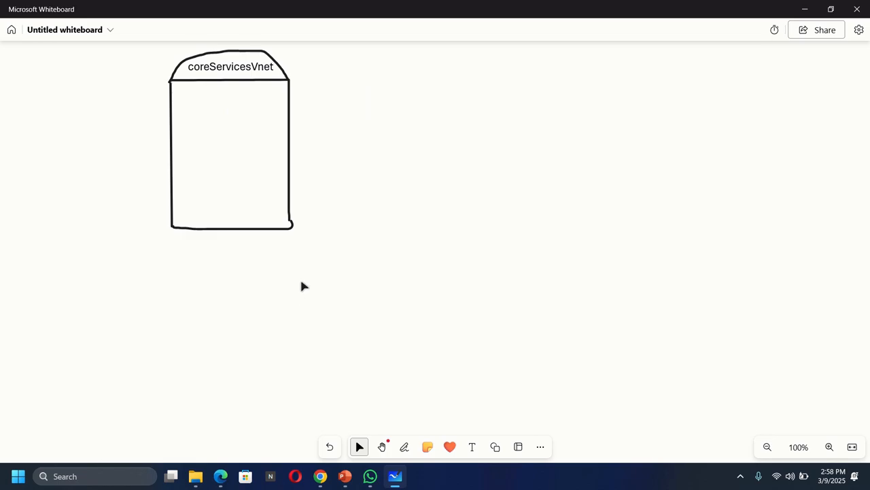
Draw a horizontal black pen line across the middle of the rectangle to split it into two compartments.
{"action": "left_click", "coordinate": [404, 446]}
{"action": "left_click", "coordinate": [353, 423]}
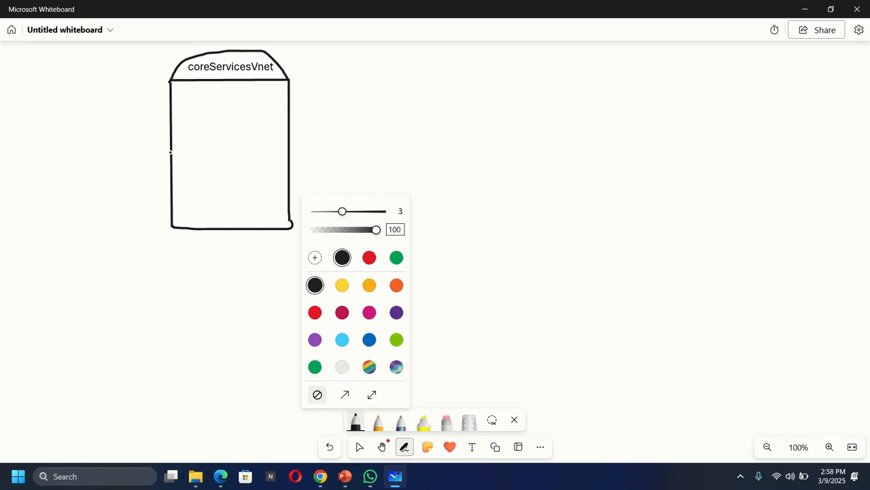
{"action": "left_click_drag", "start_coordinate": [171, 146], "coordinate": [291, 146]}
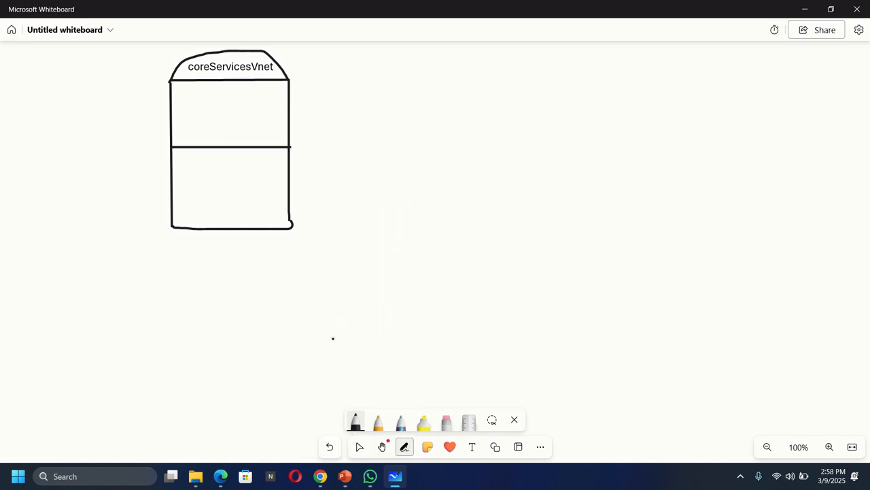
Switch to the Azure portal, go to the deployed CoreServicesVnet resource and view its subnets.
{"action": "left_click", "coordinate": [320, 476]}
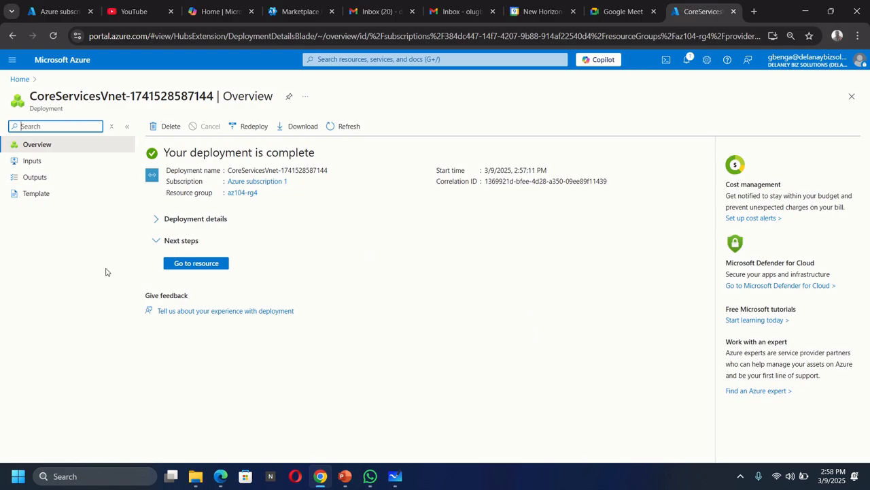
{"action": "left_click", "coordinate": [194, 264]}
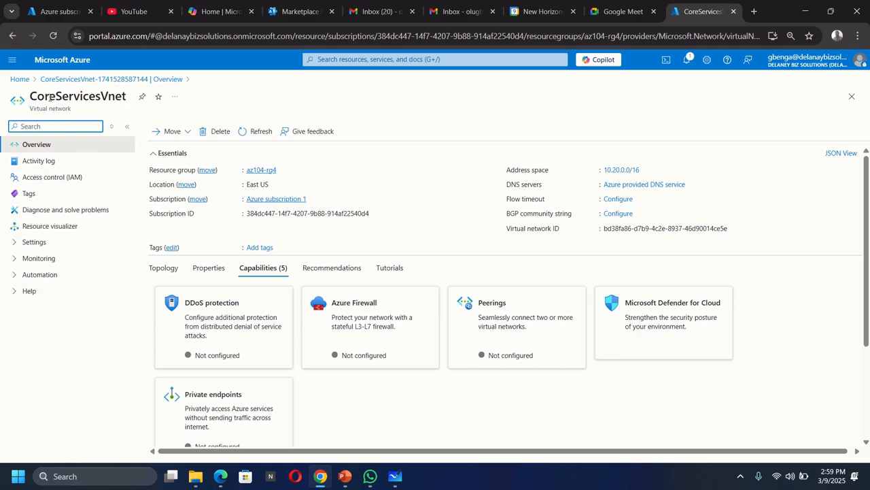
{"action": "left_click", "coordinate": [28, 245]}
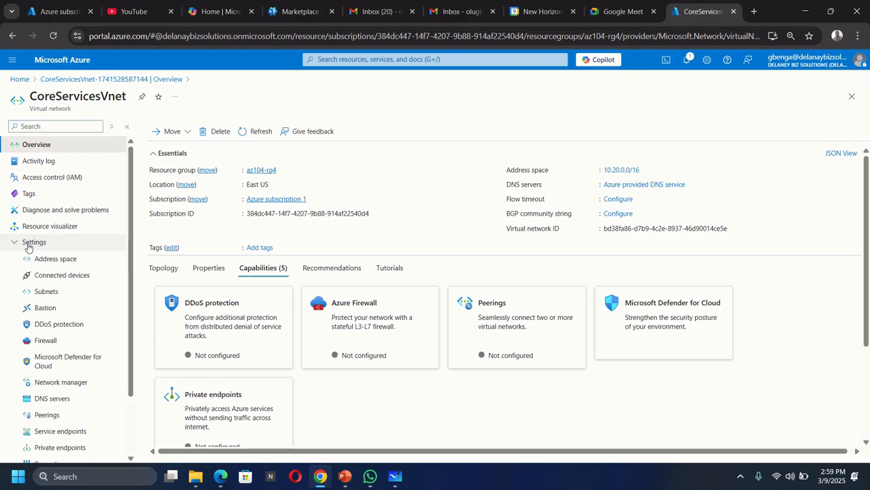
{"action": "left_click", "coordinate": [49, 292]}
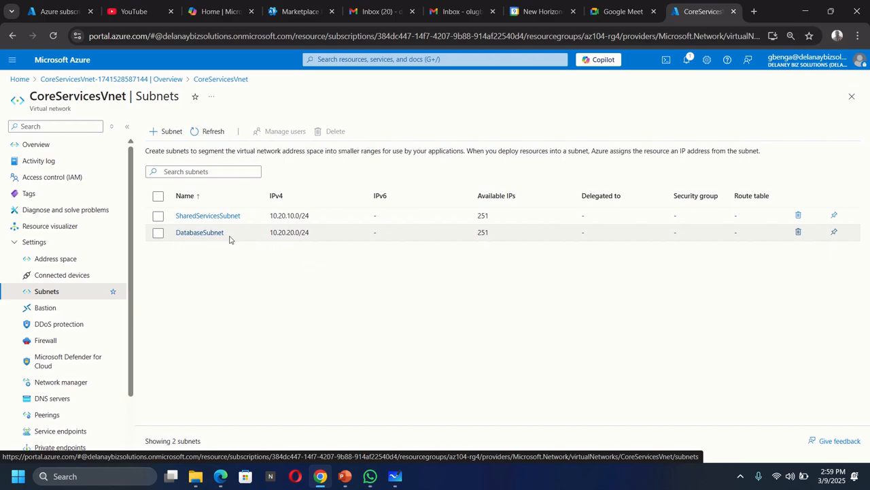
Return to Microsoft Whiteboard, add the label "SharedServicesSubnet" in the rectangle's upper compartment and shrink it to fit.
{"action": "left_click", "coordinate": [396, 478]}
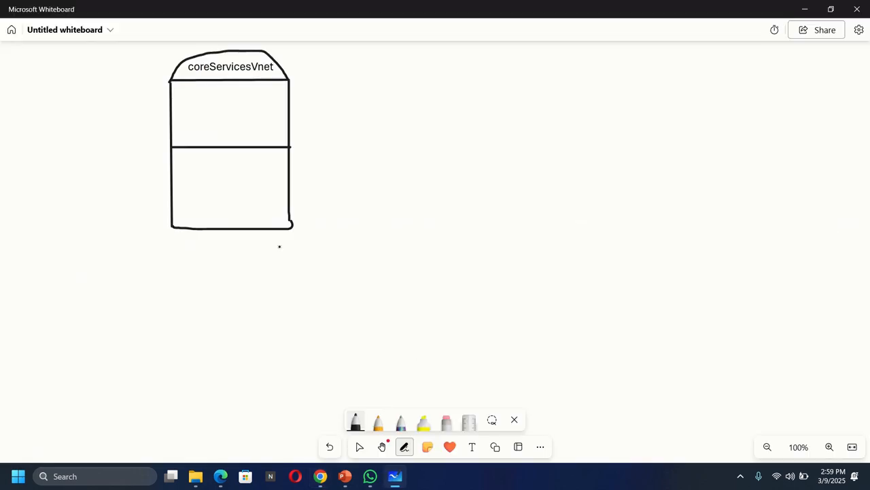
{"action": "left_click", "coordinate": [472, 447]}
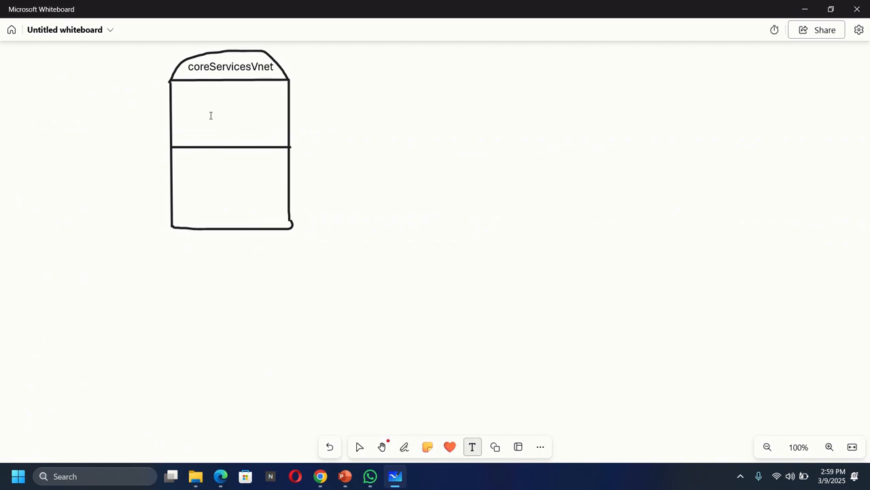
{"action": "left_click", "coordinate": [176, 119]}
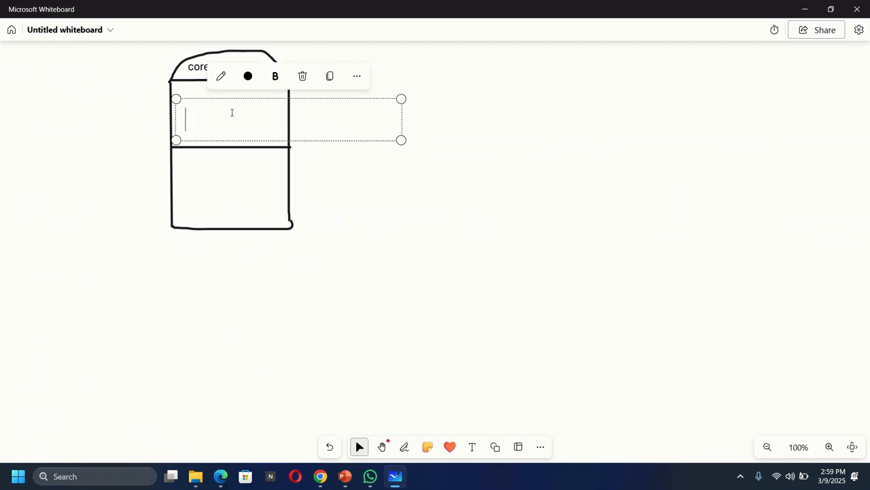
{"action": "type", "text": "Shared"}
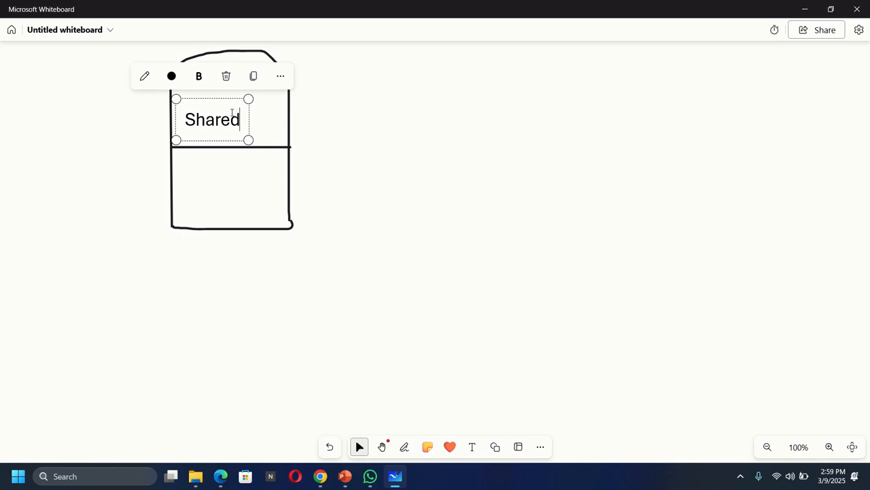
{"action": "type", "text": "Service"}
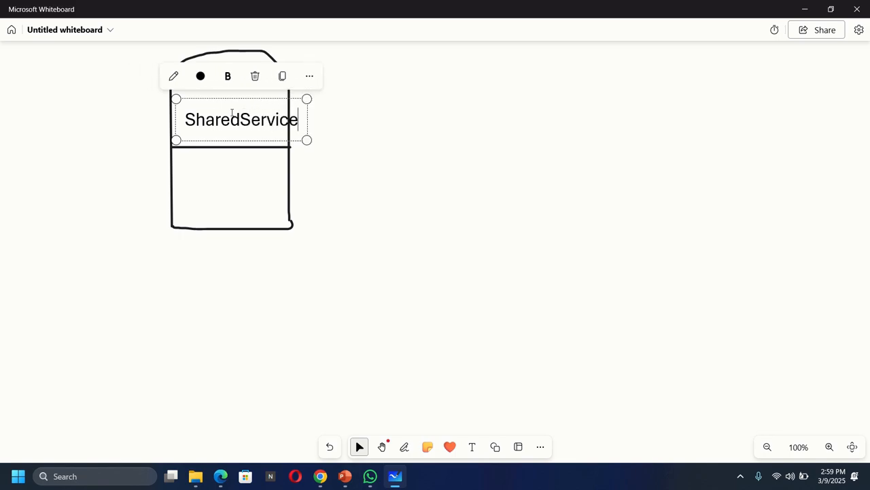
{"action": "type", "text": "sSub"}
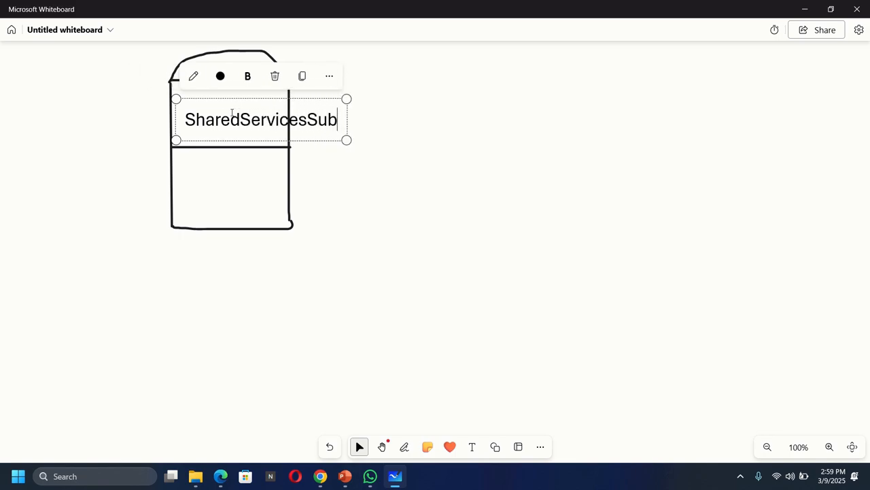
{"action": "type", "text": "net"}
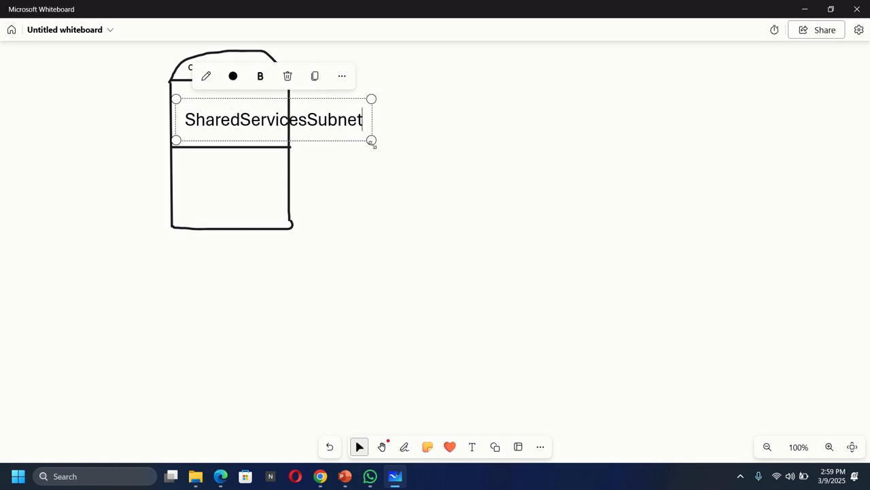
{"action": "left_click_drag", "start_coordinate": [371, 140], "coordinate": [285, 143]}
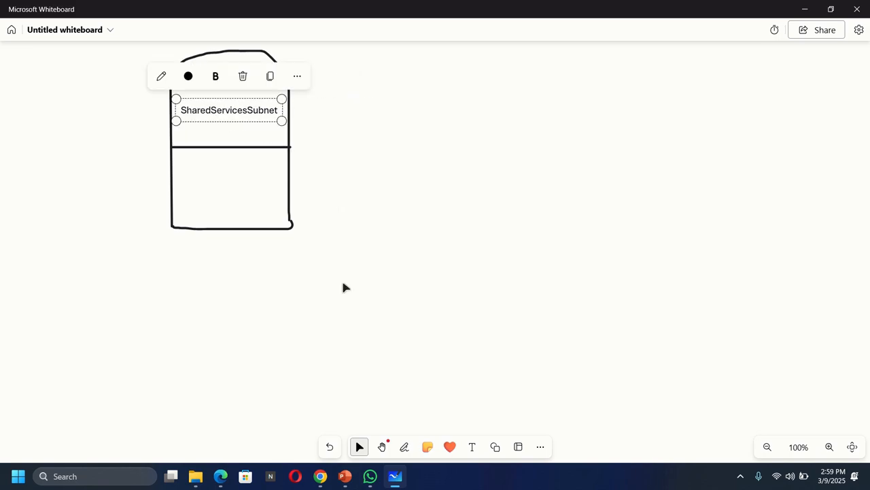
Add the label "DatabaseSubnet" in the rectangle's lower compartment, shrink it to fit inside, and deselect it.
{"action": "left_click", "coordinate": [472, 446]}
{"action": "left_click", "coordinate": [177, 182]}
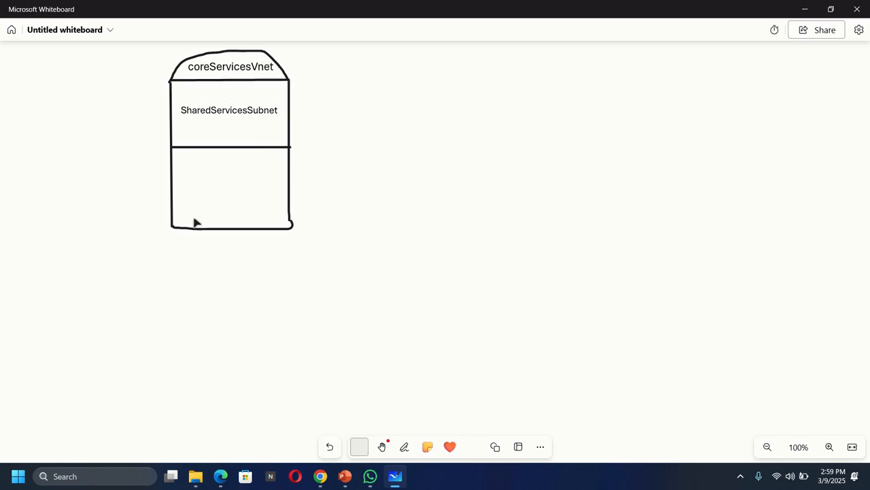
{"action": "type", "text": "Data"}
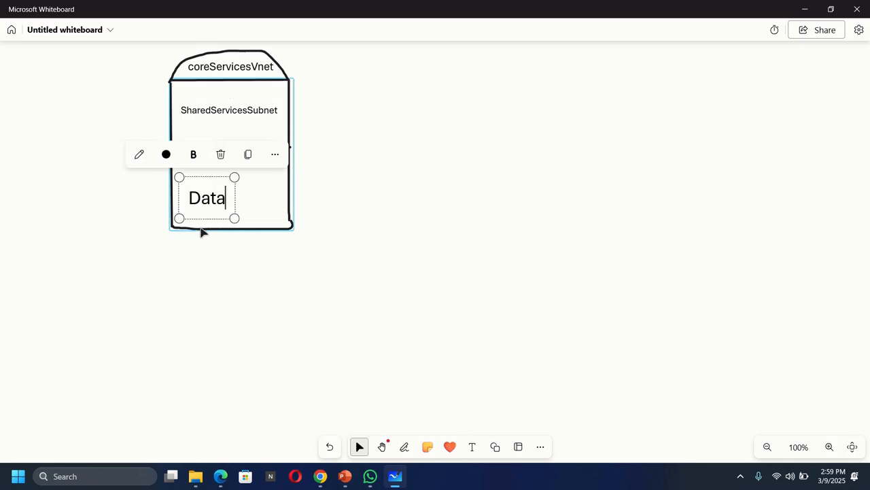
{"action": "type", "text": "base"}
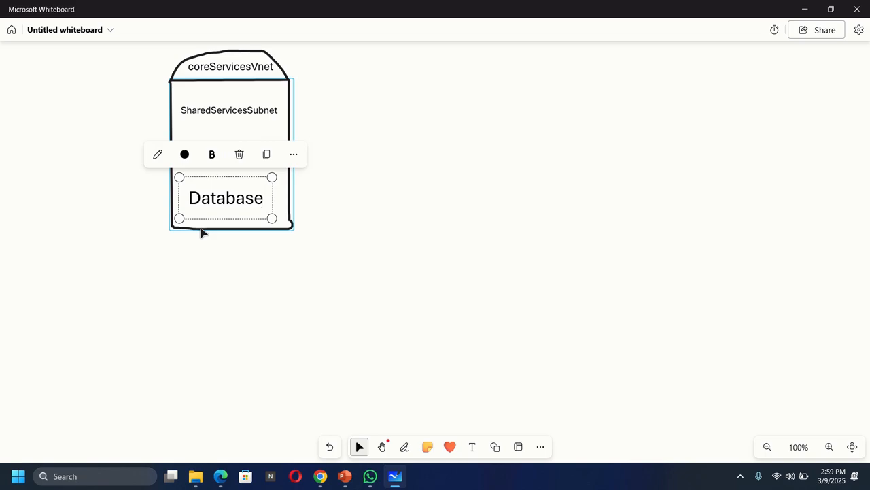
{"action": "type", "text": "Subnet"}
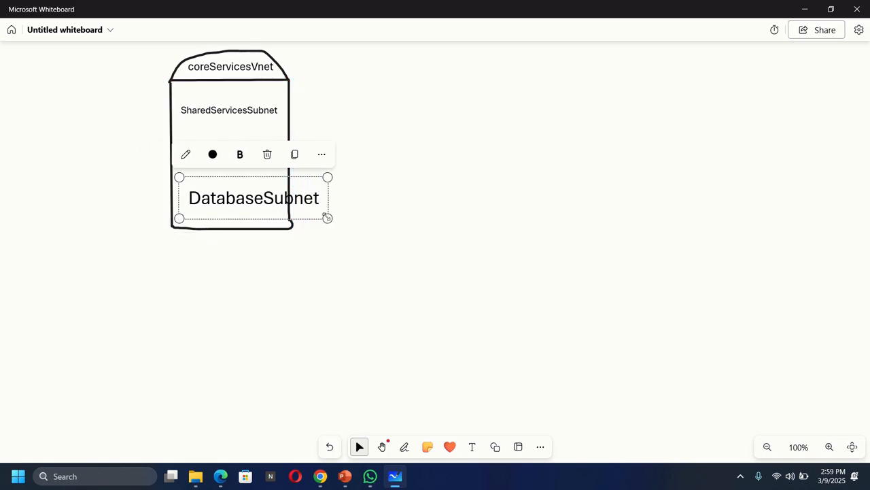
{"action": "left_click_drag", "start_coordinate": [327, 218], "coordinate": [267, 202]}
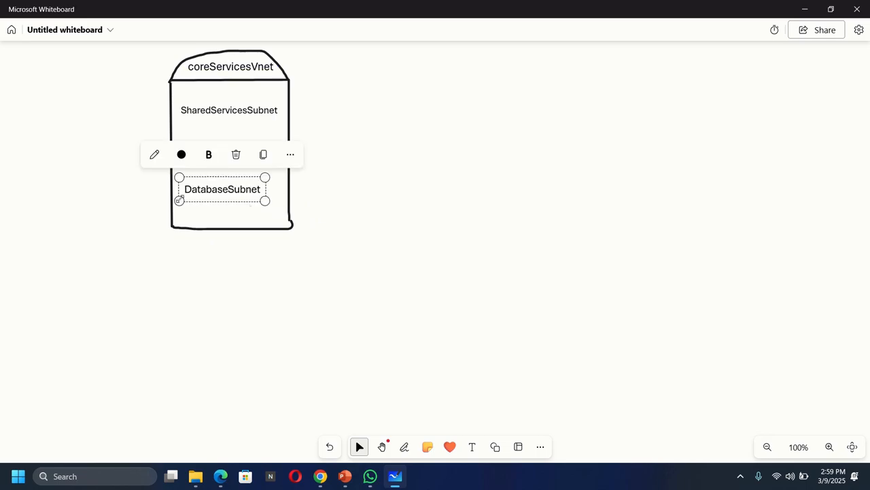
{"action": "left_click_drag", "start_coordinate": [179, 201], "coordinate": [188, 200]}
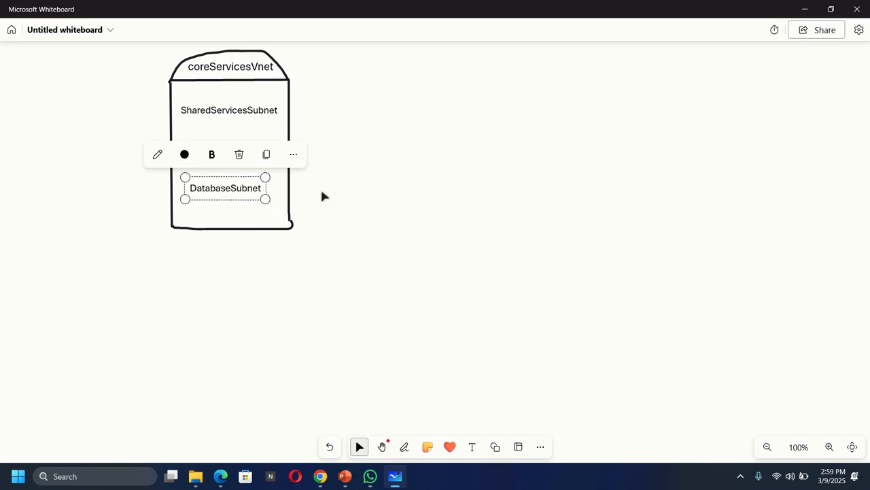
{"action": "left_click", "coordinate": [324, 194]}
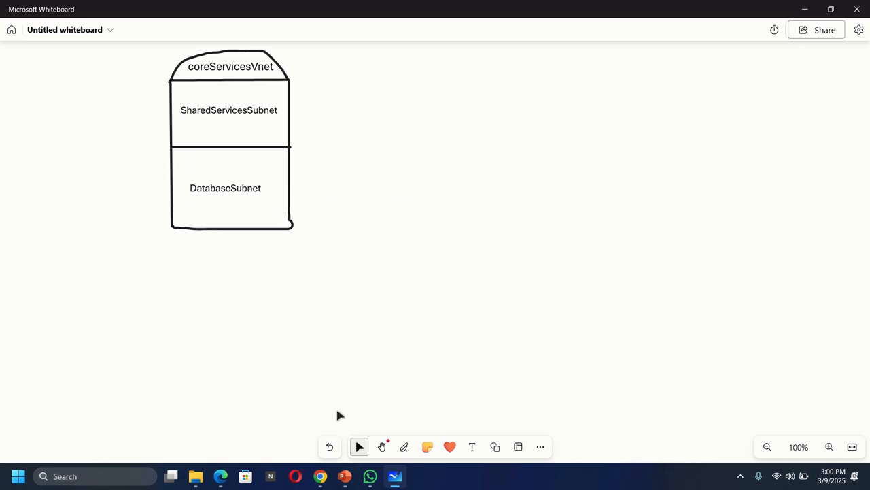
Switch to the Azure portal, export the CoreServicesVnet resource as an ARM template with parameters included, and download it.
{"action": "left_click", "coordinate": [321, 476]}
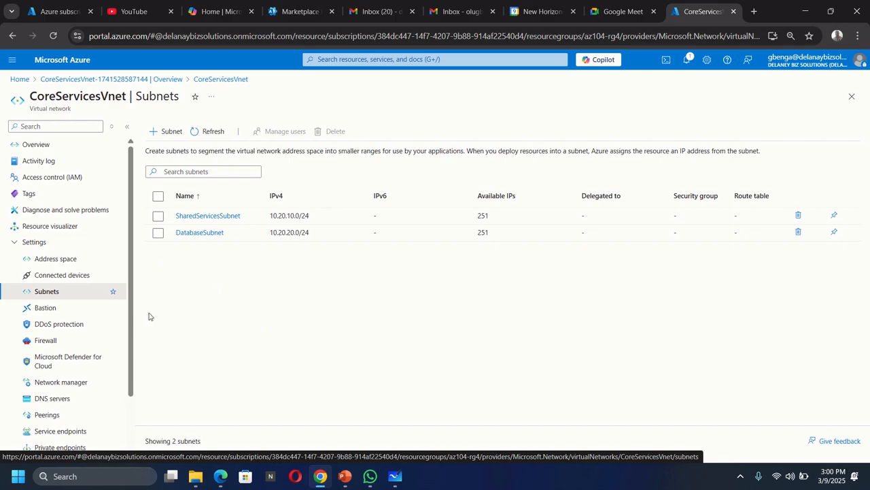
{"action": "scroll", "coordinate": [62, 327], "scroll_direction": "down", "scroll_amount": 1}
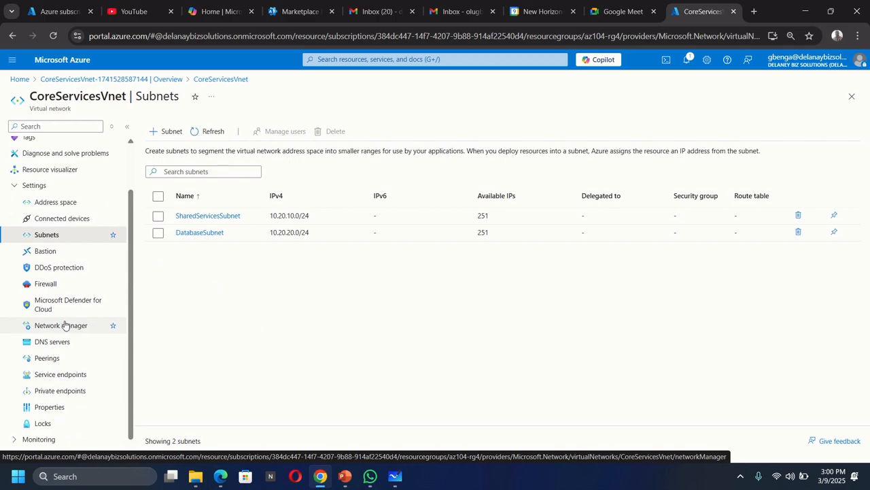
{"action": "left_click", "coordinate": [31, 188]}
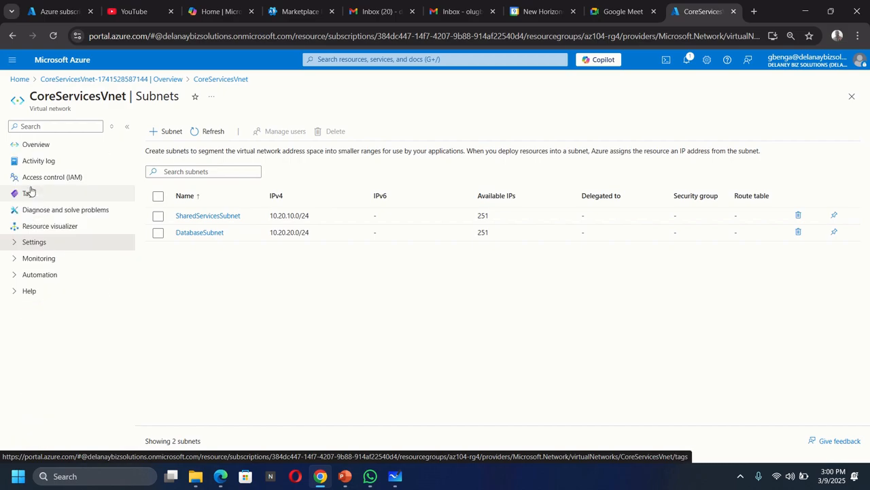
{"action": "left_click", "coordinate": [23, 276]}
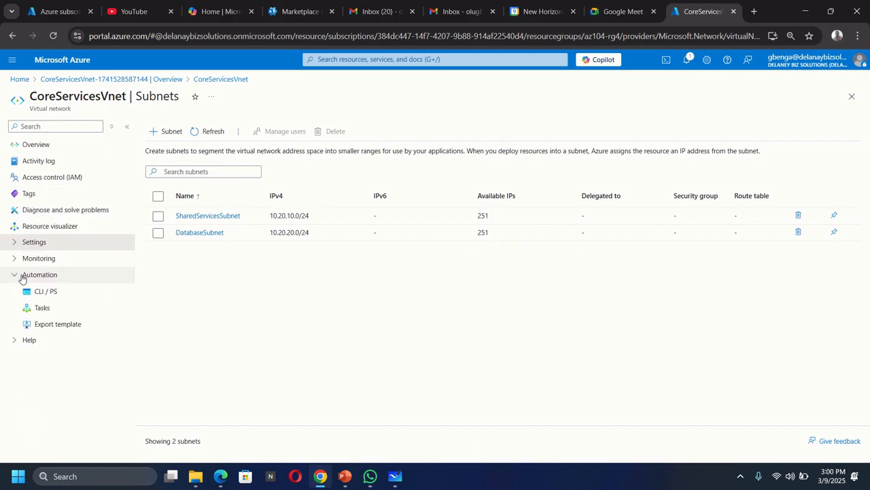
{"action": "left_click", "coordinate": [58, 326]}
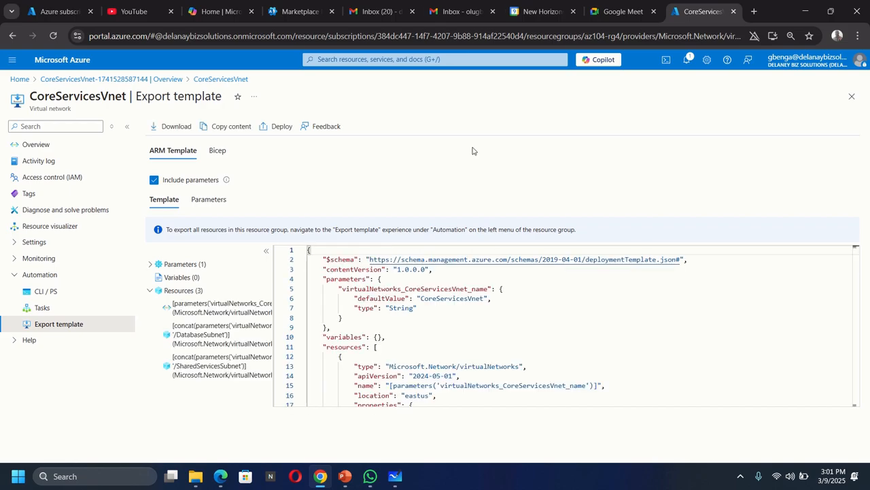
{"action": "left_click", "coordinate": [174, 127]}
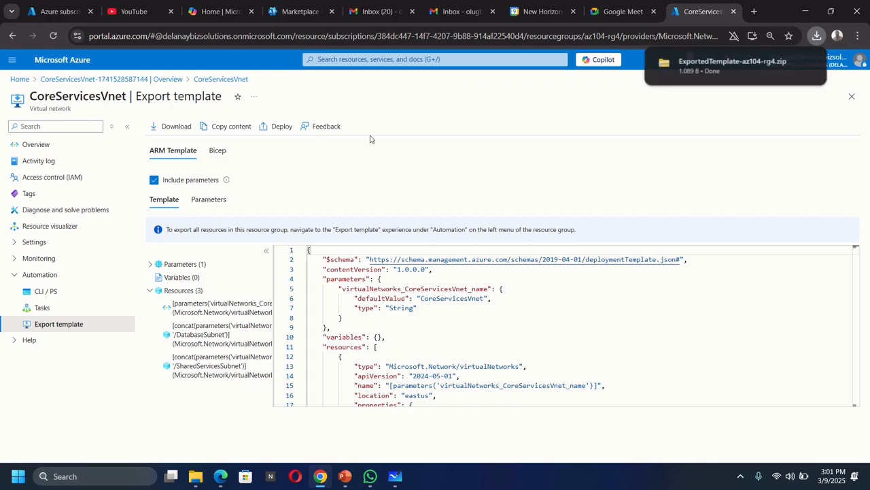
{"action": "mouse_move", "coordinate": [709, 74]}
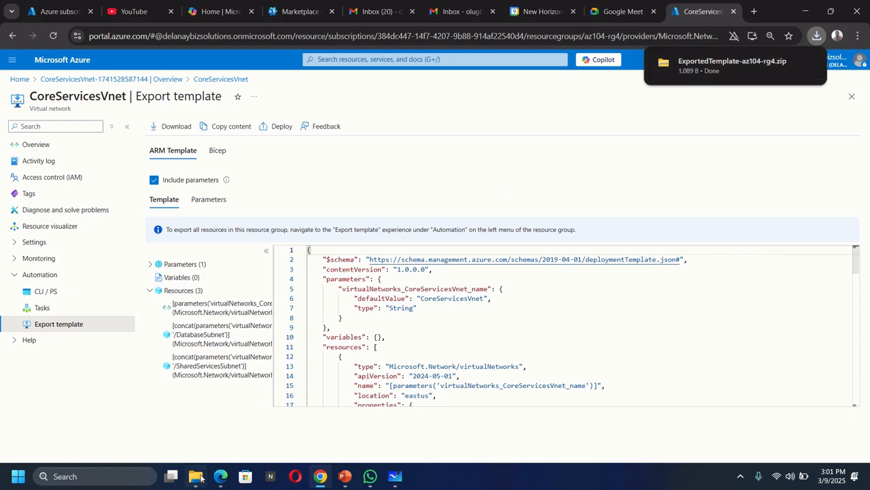
Switch to File Explorer and extract the ExportedTemplate-az104-rg4 archive in Downloads to its default destination folder.
{"action": "mouse_move", "coordinate": [200, 478]}
{"action": "left_click", "coordinate": [205, 440]}
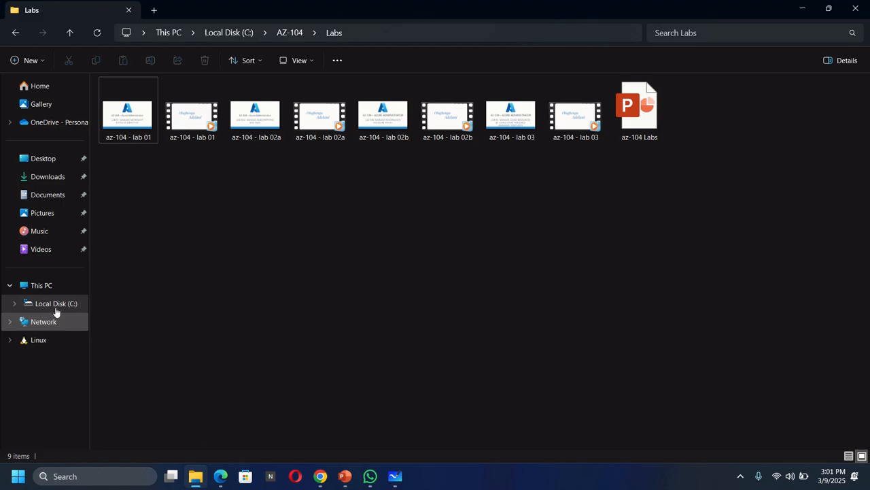
{"action": "left_click", "coordinate": [50, 181]}
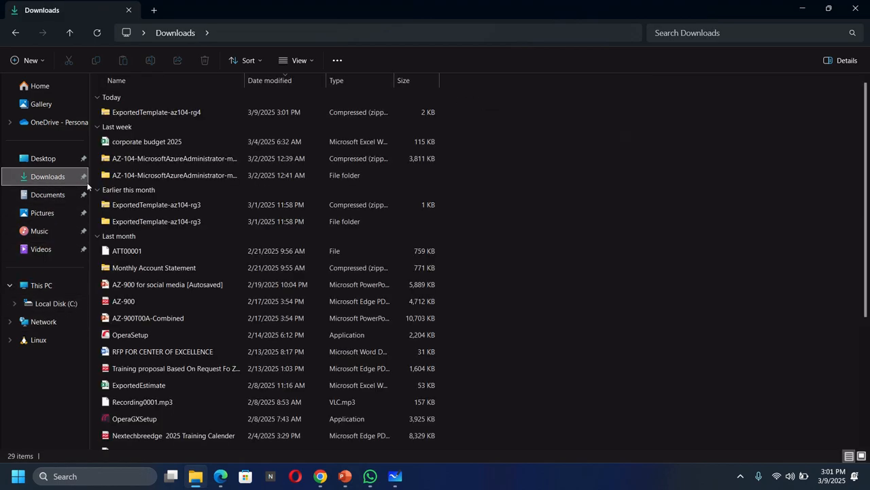
{"action": "left_click", "coordinate": [147, 117]}
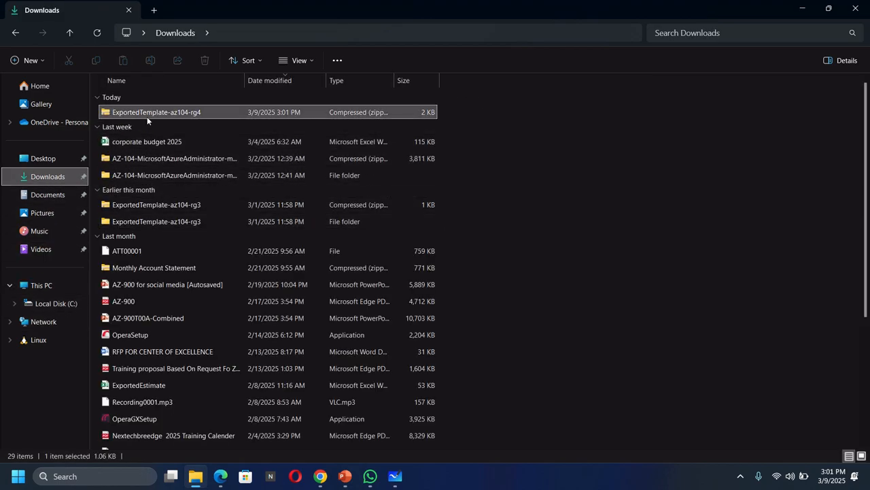
{"action": "double_click", "coordinate": [198, 112]}
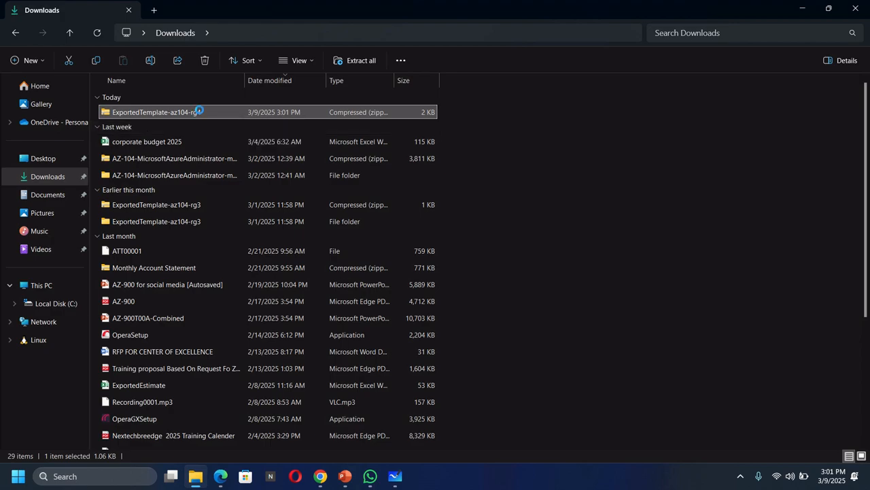
{"action": "right_click", "coordinate": [199, 112]}
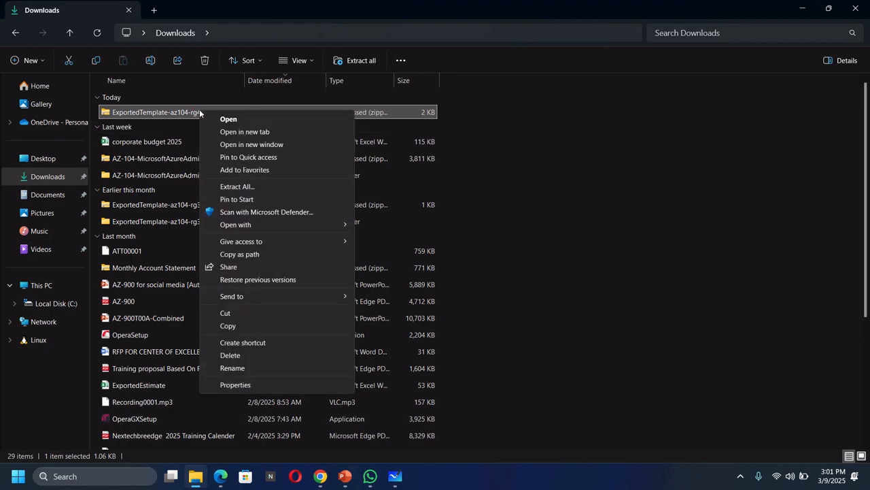
{"action": "left_click", "coordinate": [253, 187]}
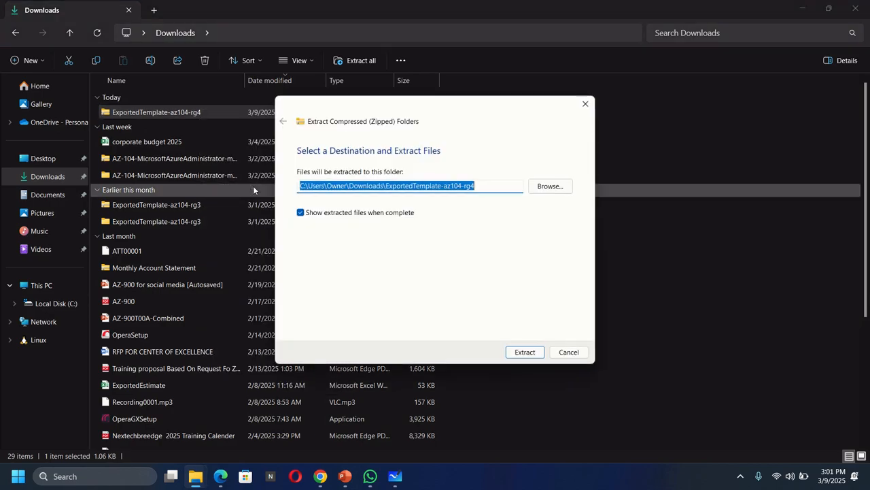
{"action": "left_click", "coordinate": [516, 352]}
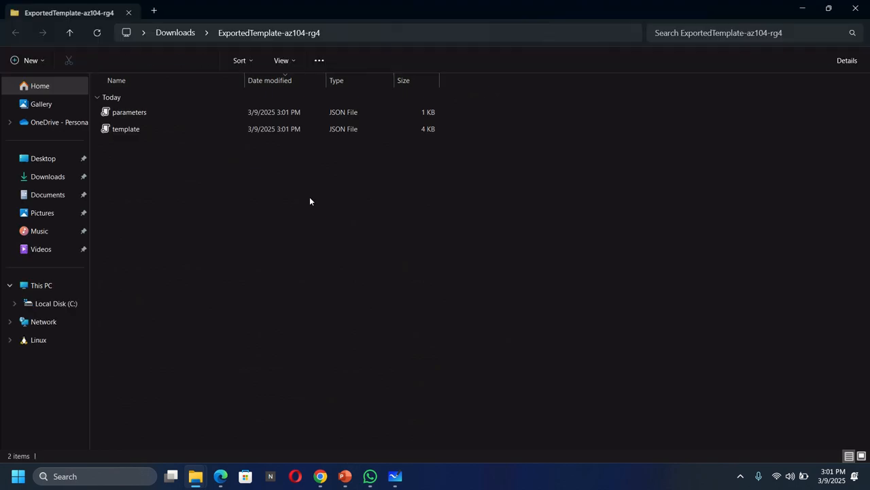
Open the extracted template JSON file in Notepad for editing.
{"action": "left_click", "coordinate": [138, 114]}
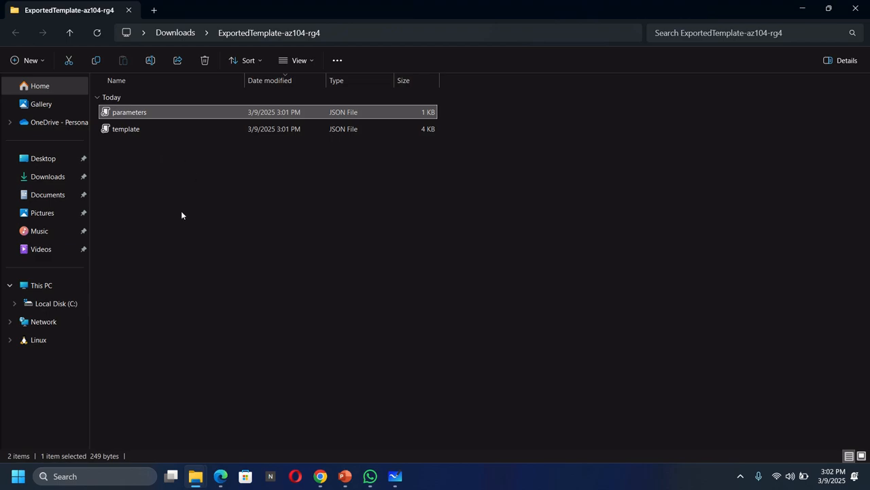
{"action": "left_click", "coordinate": [138, 130]}
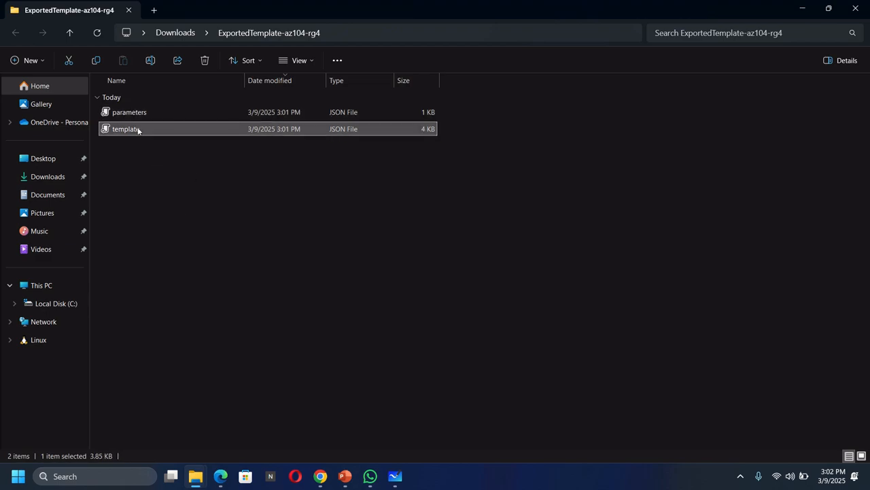
{"action": "right_click", "coordinate": [187, 129]}
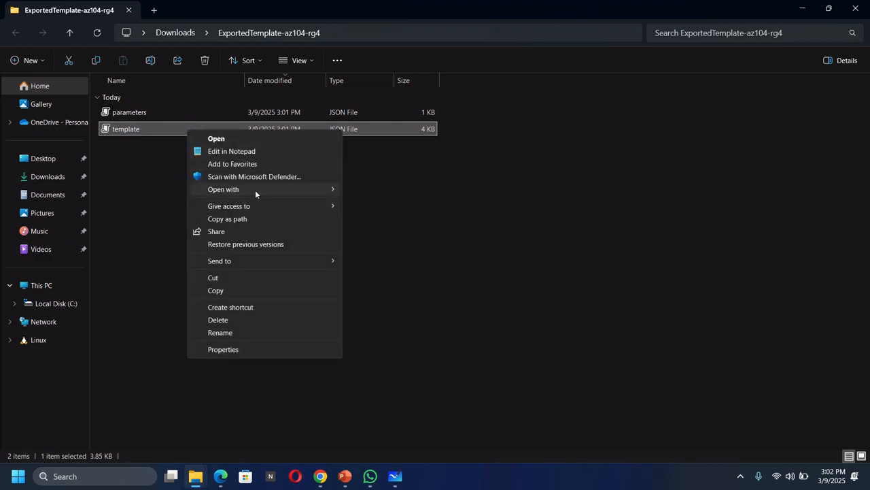
{"action": "mouse_move", "coordinate": [266, 189]}
{"action": "left_click", "coordinate": [373, 206]}
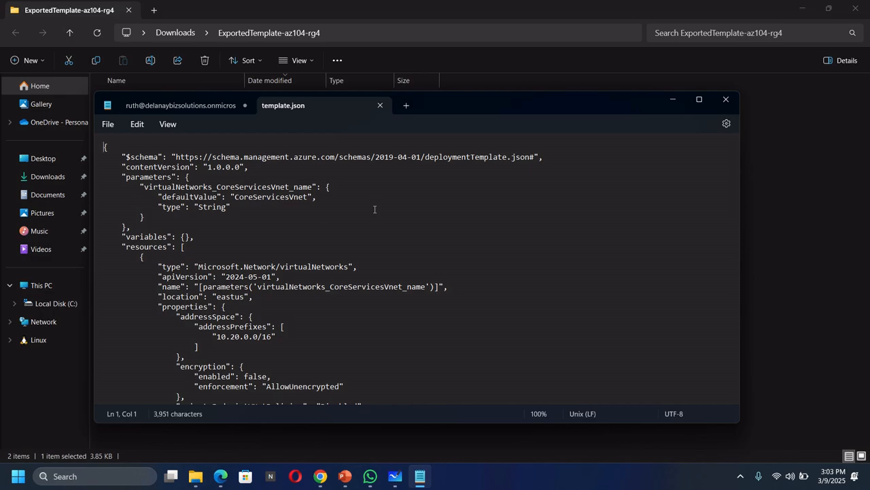
{"action": "left_click", "coordinate": [357, 194]}
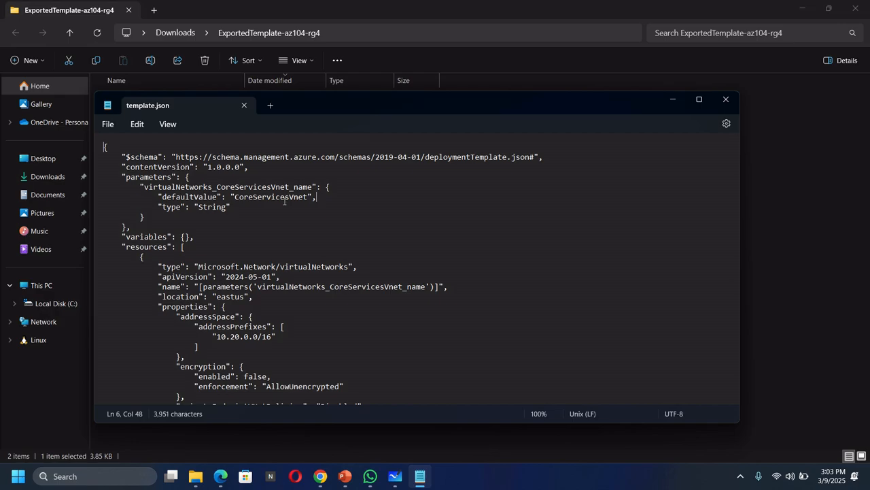
Replace all occurrences of "CoreServicesVnet" with "ManufacturingVnet" in template.json.
{"action": "left_click", "coordinate": [439, 223]}
{"action": "key", "text": "ctrl+h"}
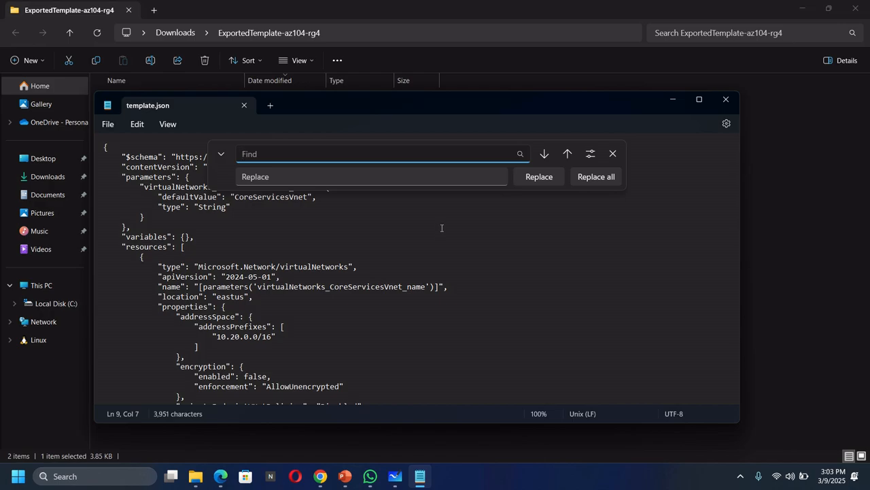
{"action": "type", "text": "CoreServicesN"}
{"action": "key", "text": "BackSpace"}
{"action": "type", "text": "Vnet"}
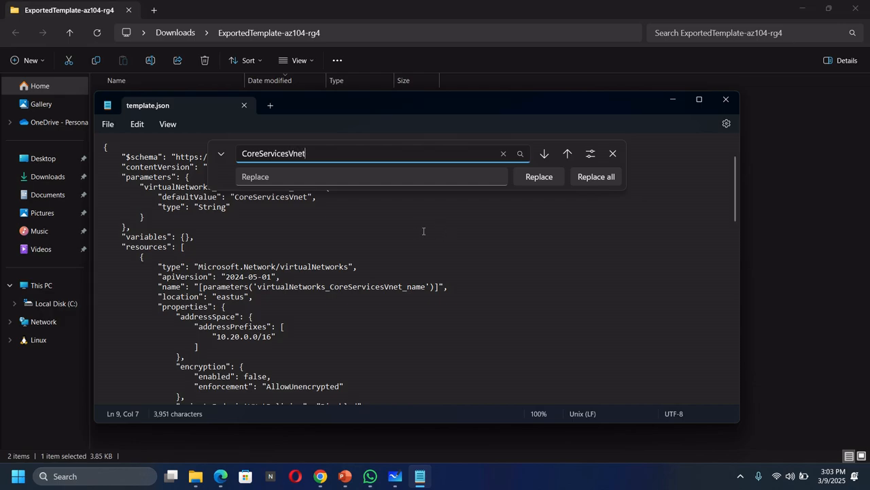
{"action": "left_click", "coordinate": [335, 175]}
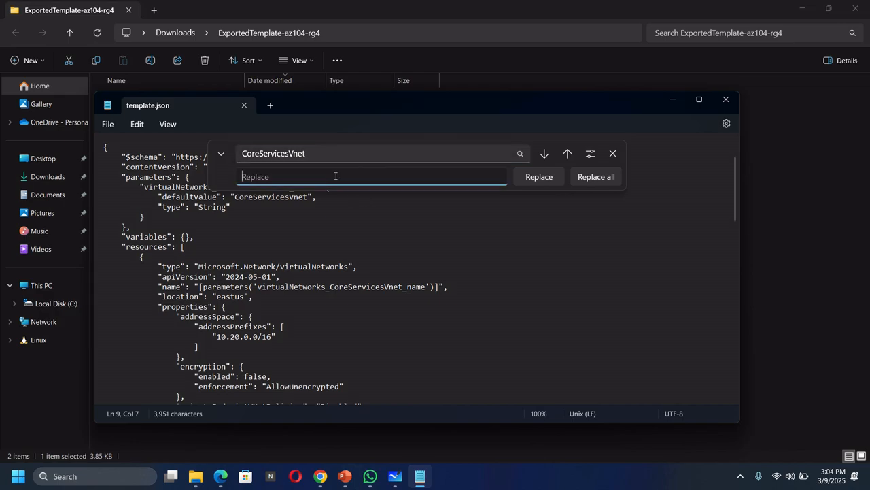
{"action": "type", "text": "Manufacturing"}
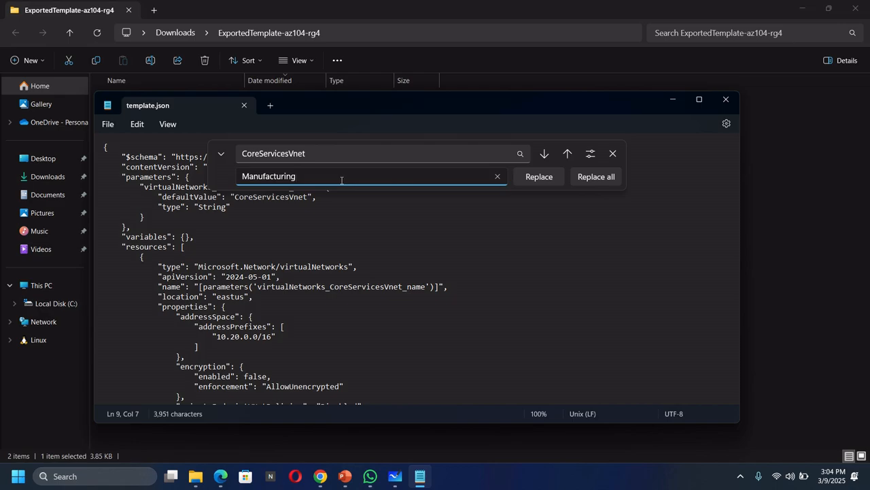
{"action": "type", "text": "Vnet"}
{"action": "left_click", "coordinate": [585, 178]}
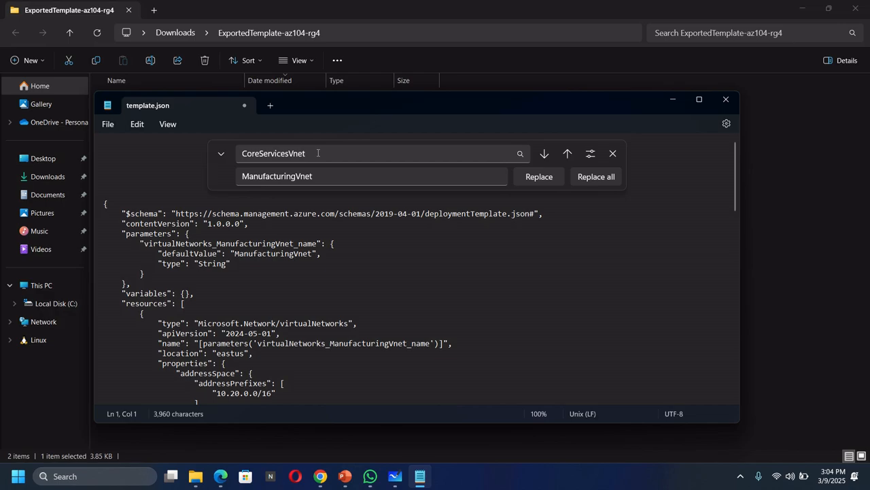
Replace all occurrences of the address "10.20.0.0" with "10.30.0.0" in template.json.
{"action": "left_click_drag", "start_coordinate": [318, 153], "coordinate": [232, 153]}
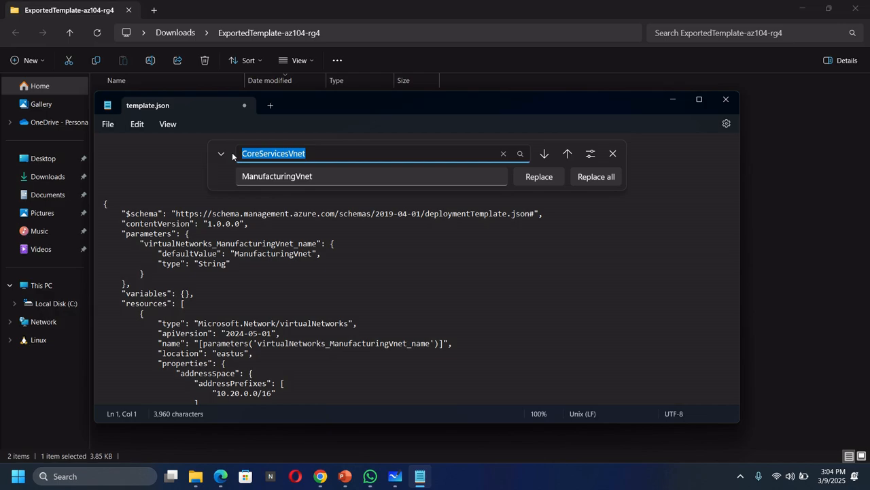
{"action": "type", "text": "10"}
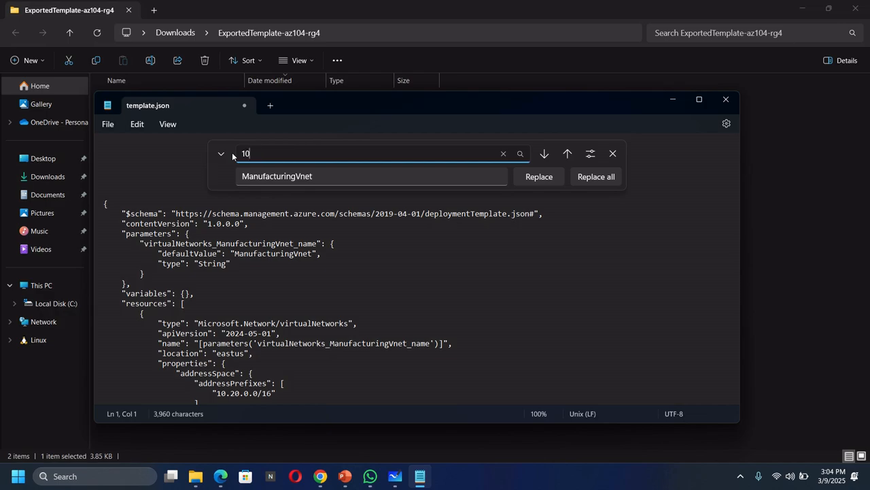
{"action": "type", "text": ".20.0.2"}
{"action": "key", "text": "BackSpace"}
{"action": "type", "text": "0"}
{"action": "key", "text": "Tab"}
{"action": "type", "text": "10"}
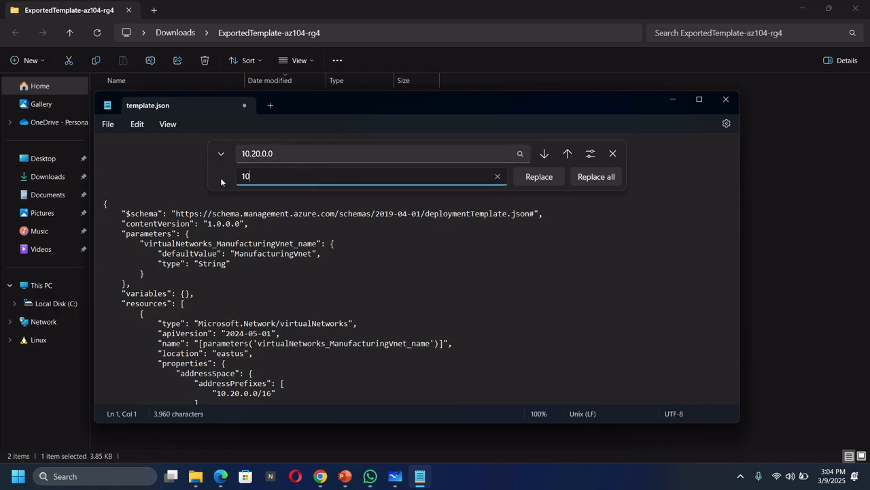
{"action": "type", "text": ".30.0.0"}
{"action": "scroll", "coordinate": [499, 271], "scroll_direction": "down", "scroll_amount": 6}
{"action": "scroll", "coordinate": [498, 272], "scroll_direction": "up", "scroll_amount": 2}
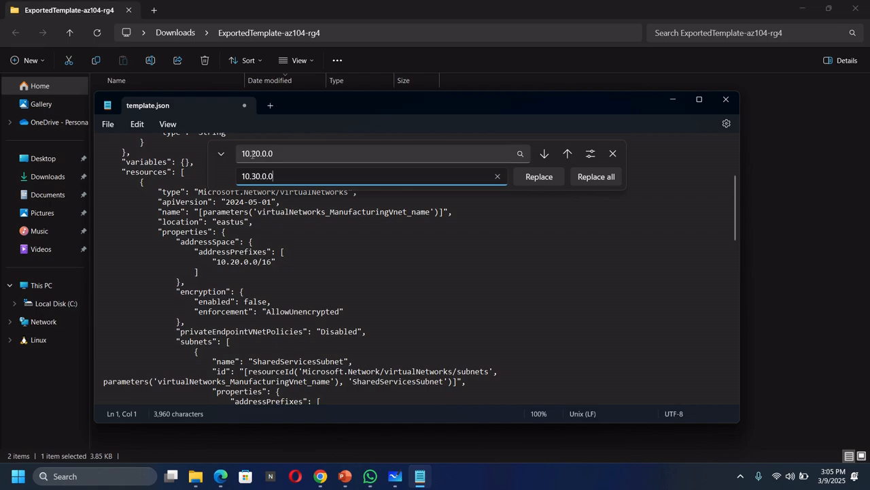
{"action": "left_click", "coordinate": [591, 176]}
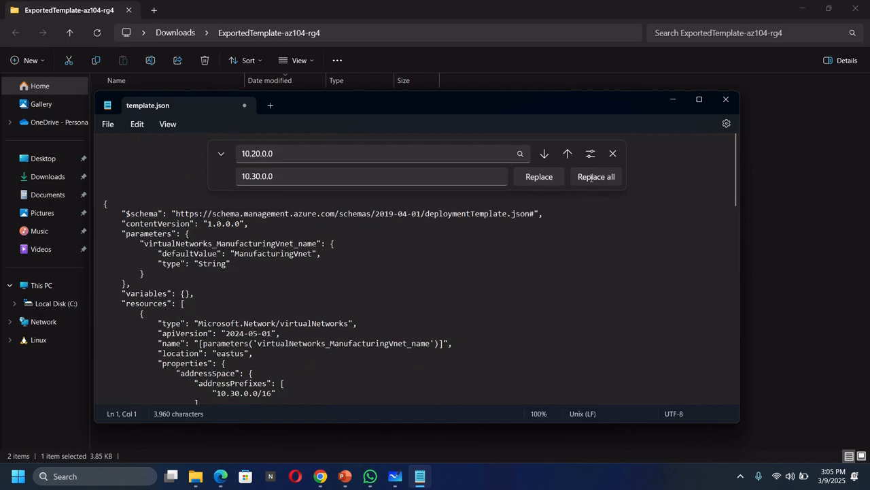
Replace all occurrences of "SharedServicesSubnet" with "SensorSubnet1" in template.json.
{"action": "scroll", "coordinate": [253, 313], "scroll_direction": "down", "scroll_amount": 2}
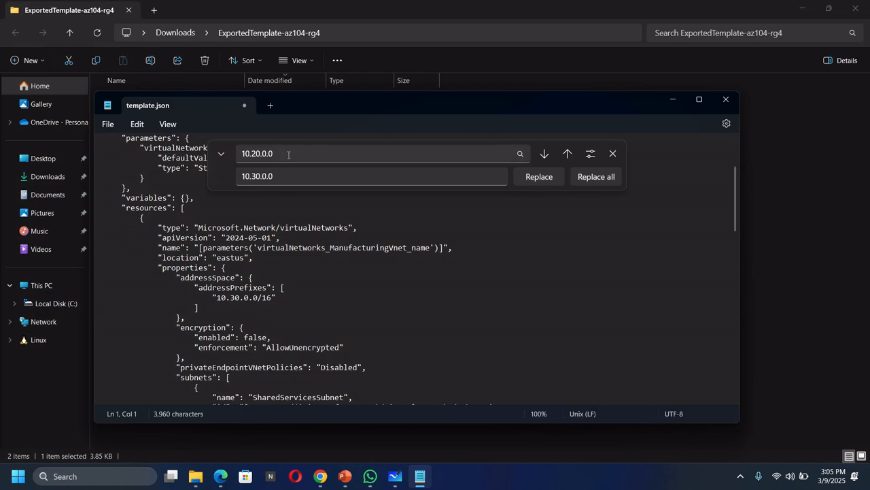
{"action": "left_click_drag", "start_coordinate": [289, 153], "coordinate": [235, 161]}
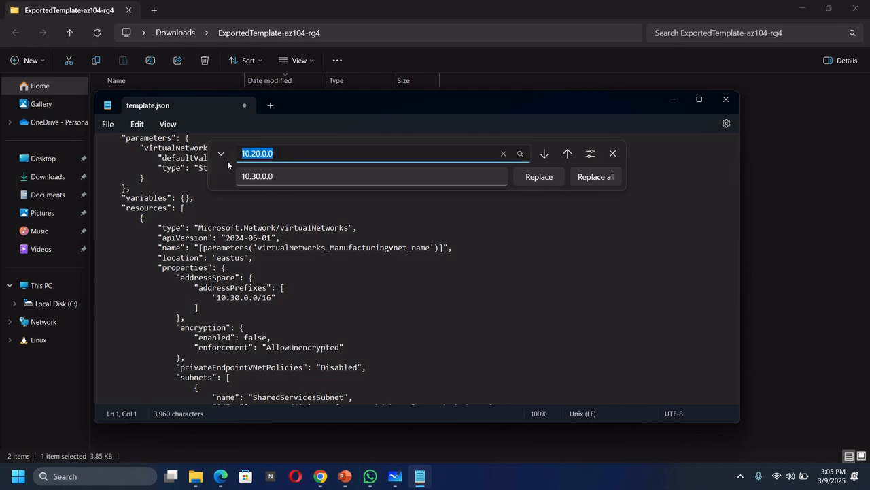
{"action": "type", "text": "SharedServicesSubnet"}
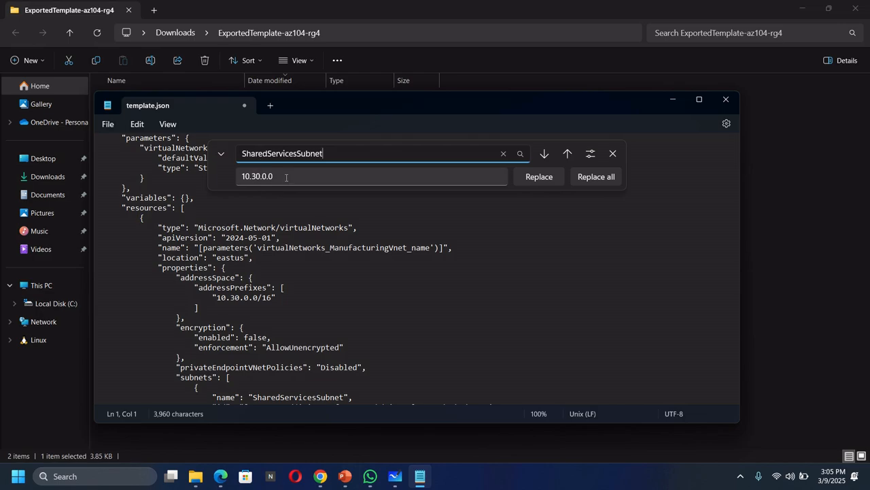
{"action": "key", "text": "Tab"}
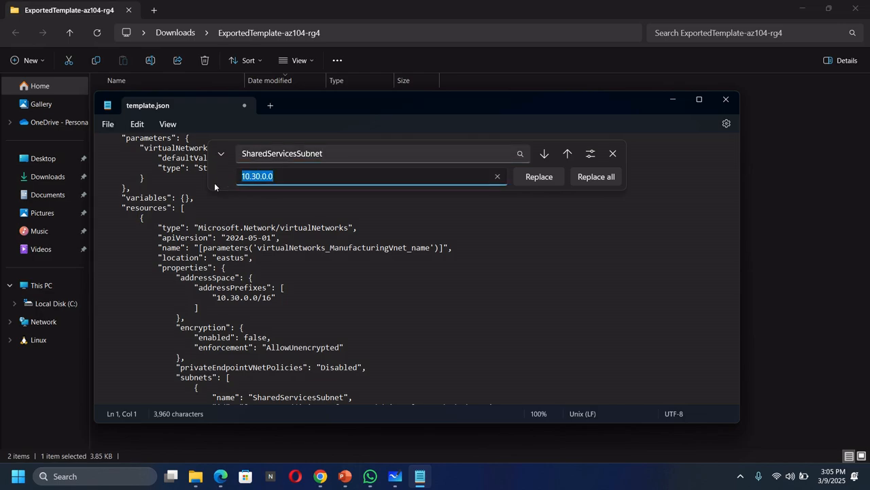
{"action": "type", "text": "SensorSubnet1"}
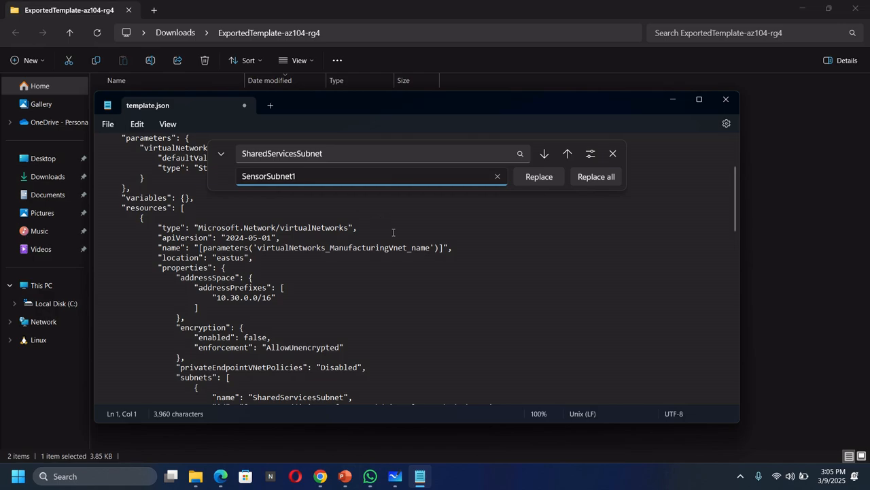
{"action": "scroll", "coordinate": [372, 312], "scroll_direction": "down", "scroll_amount": 1}
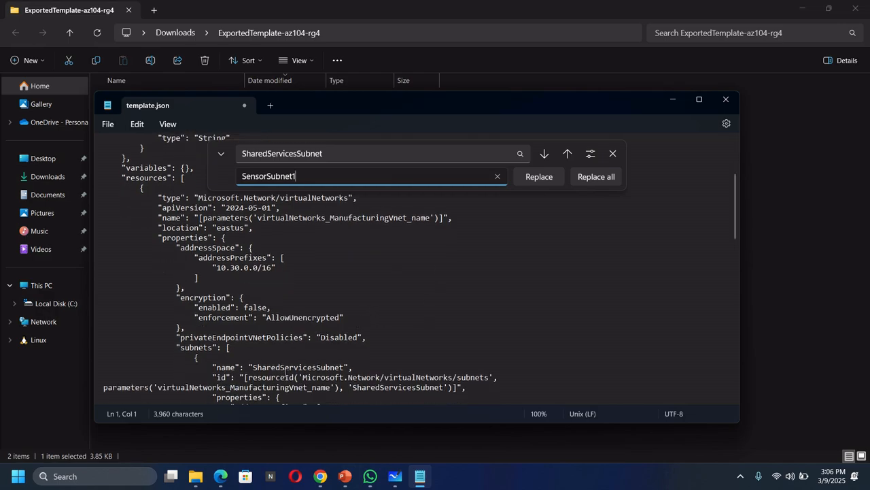
{"action": "left_click", "coordinate": [594, 176]}
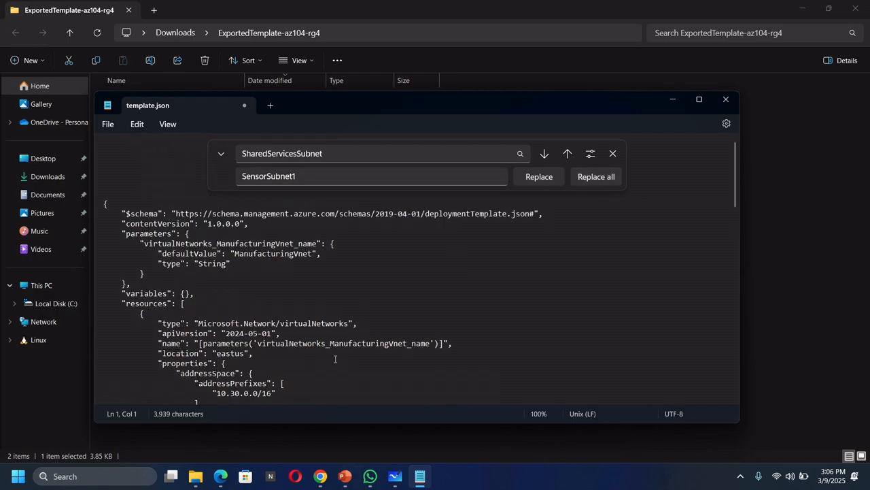
Replace all occurrences of the address "10.20.10.0" with "10.30.20.0" in template.json.
{"action": "scroll", "coordinate": [307, 307], "scroll_direction": "down", "scroll_amount": 4}
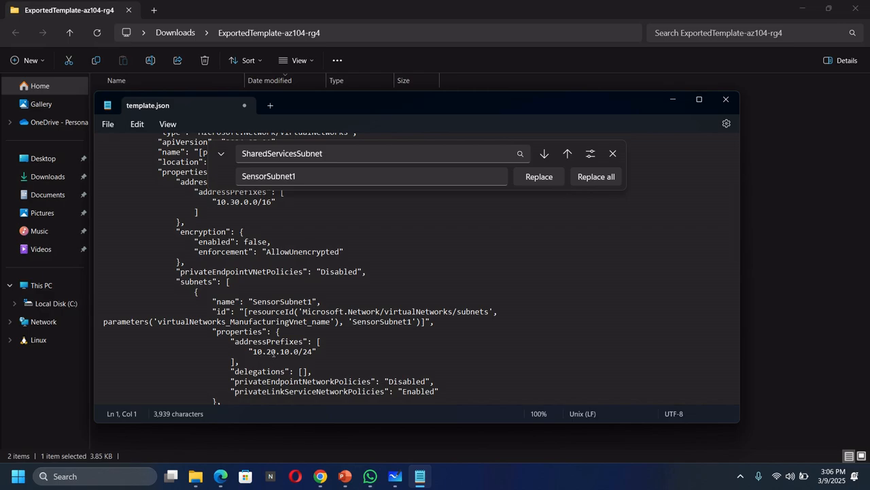
{"action": "left_click_drag", "start_coordinate": [341, 154], "coordinate": [212, 149]}
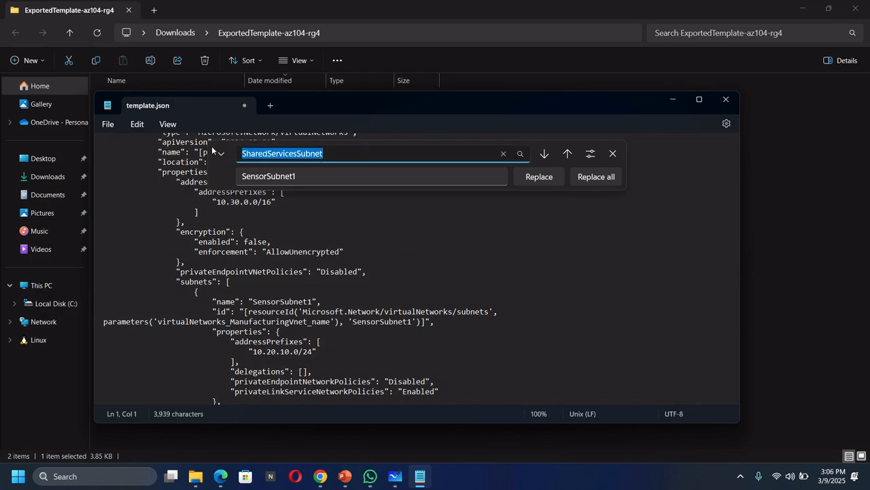
{"action": "type", "text": "10."}
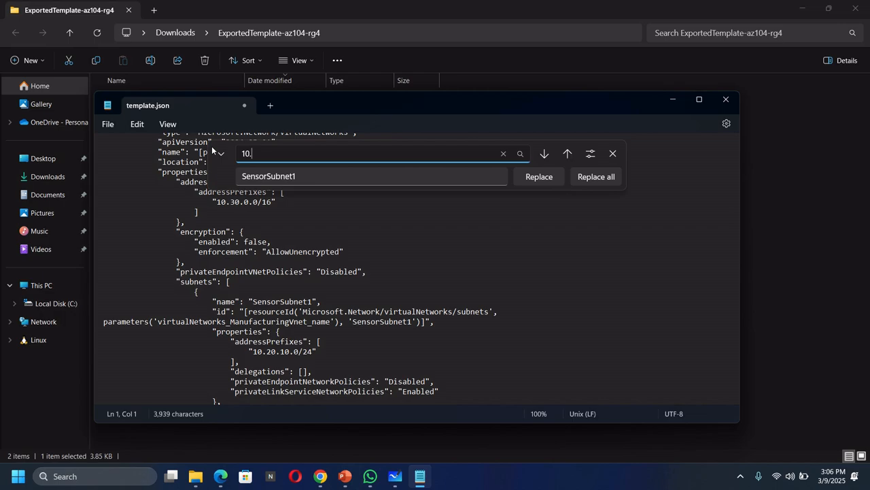
{"action": "type", "text": "20.10.0"}
{"action": "left_click_drag", "start_coordinate": [302, 176], "coordinate": [223, 176]}
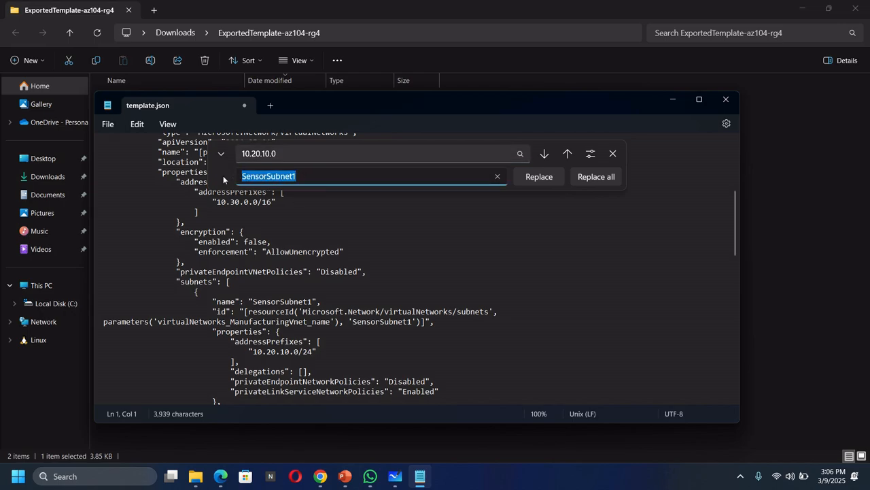
{"action": "type", "text": "1"}
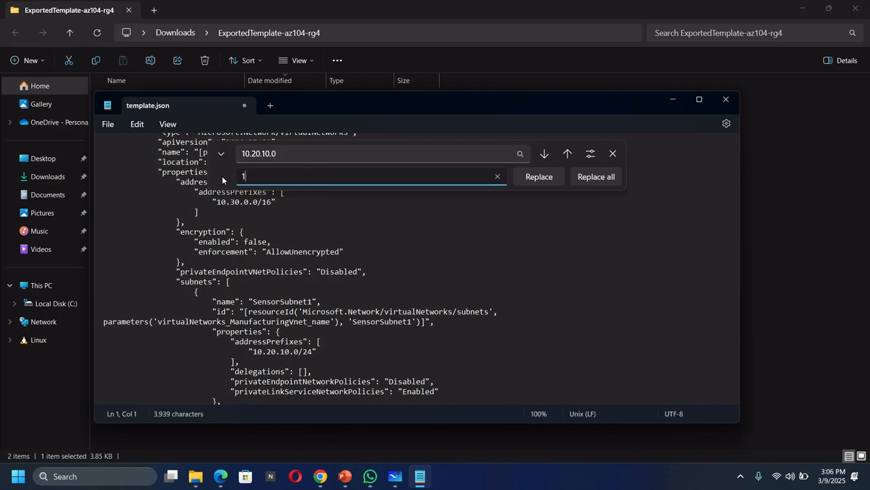
{"action": "type", "text": "0.30.20.0"}
{"action": "left_click", "coordinate": [603, 177]}
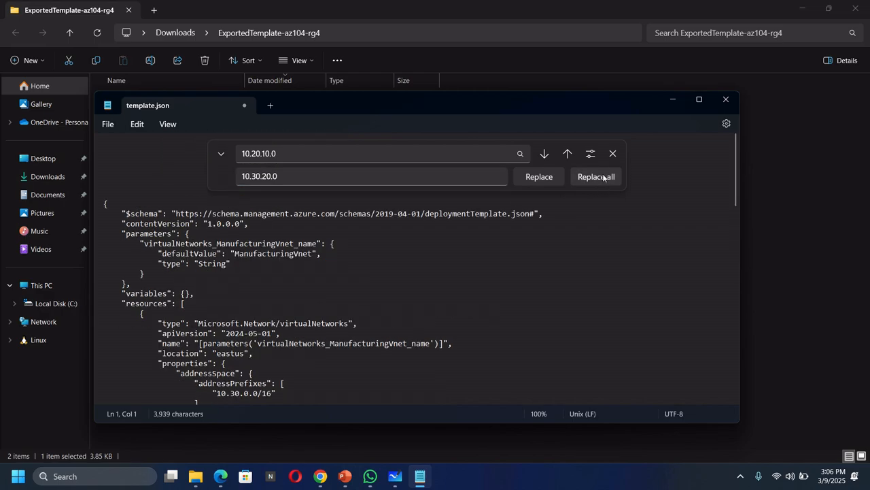
Replace all occurrences of "DatabaseSubnet" with "SensorSubnet2" in template.json.
{"action": "scroll", "coordinate": [271, 253], "scroll_direction": "down", "scroll_amount": 6}
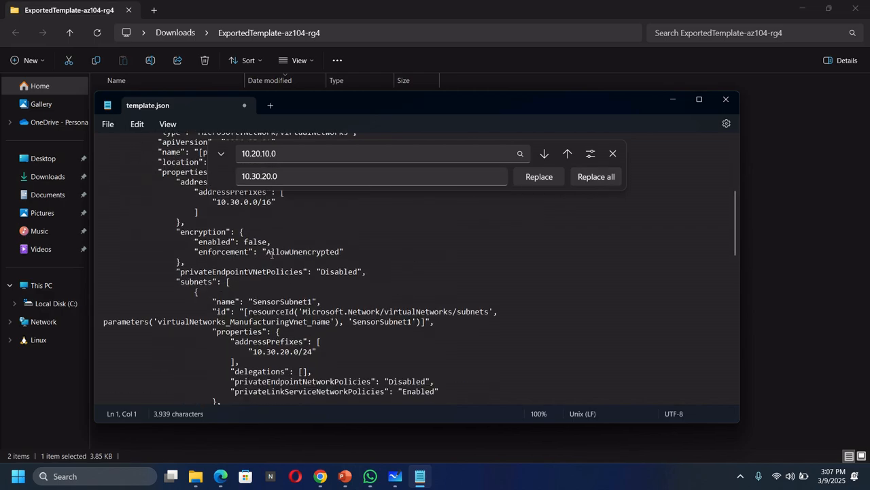
{"action": "scroll", "coordinate": [271, 253], "scroll_direction": "up", "scroll_amount": 1}
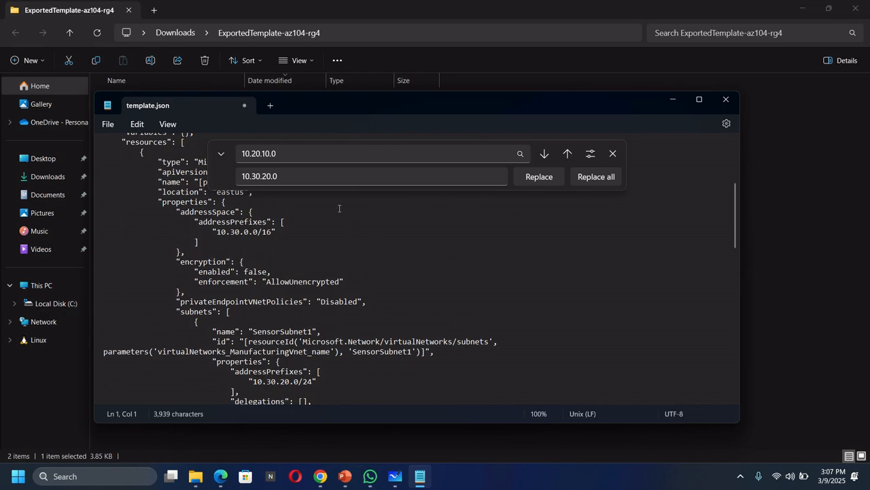
{"action": "left_click", "coordinate": [304, 155]}
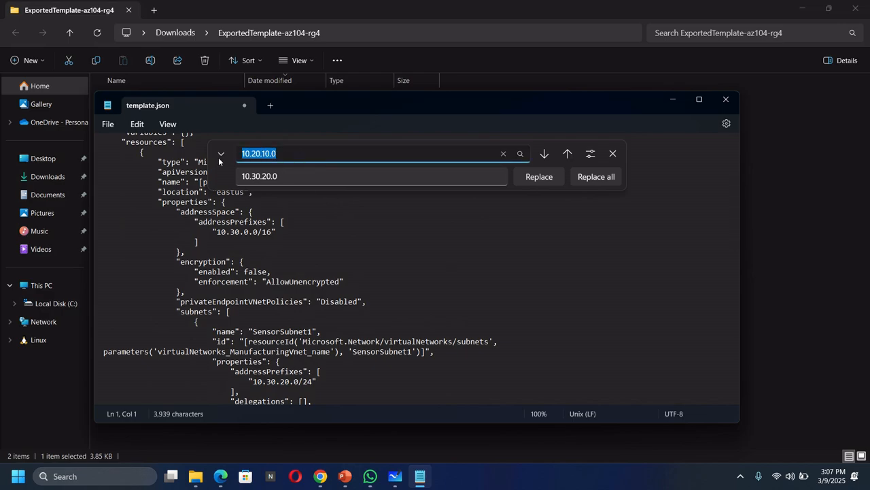
{"action": "type", "text": "DatabaseS"}
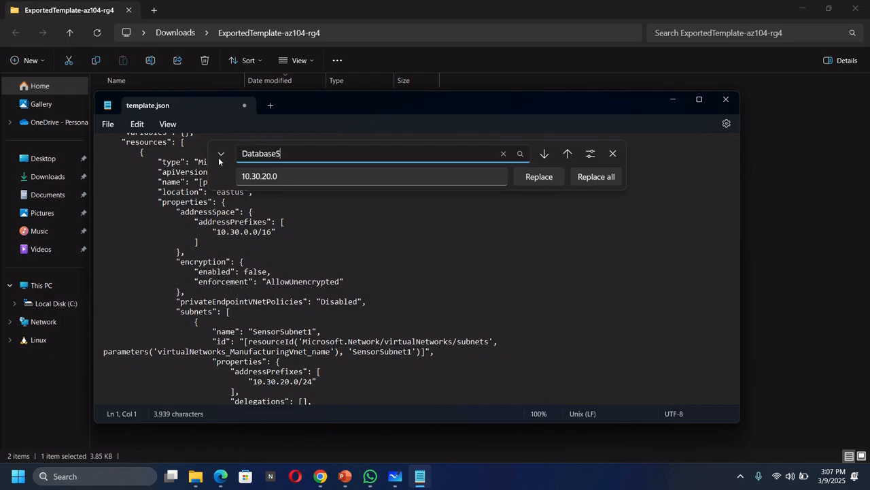
{"action": "type", "text": "ubnet"}
{"action": "left_click", "coordinate": [291, 179]}
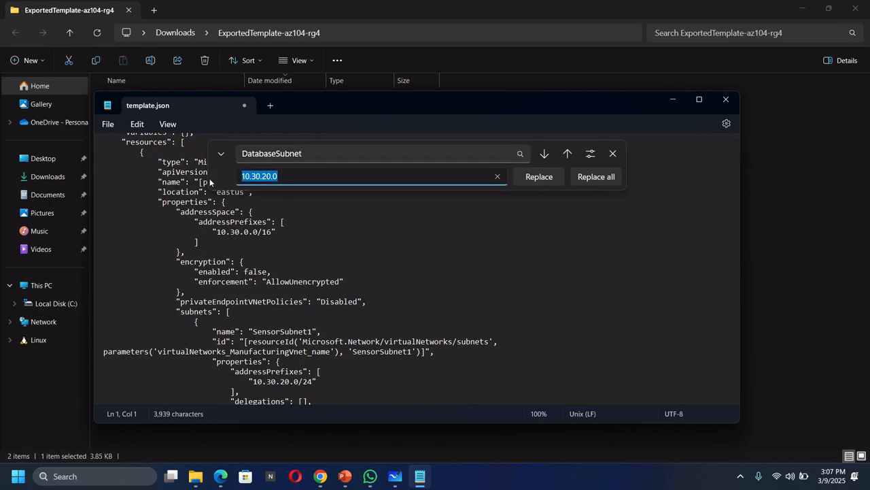
{"action": "type", "text": "SensorSubnet2"}
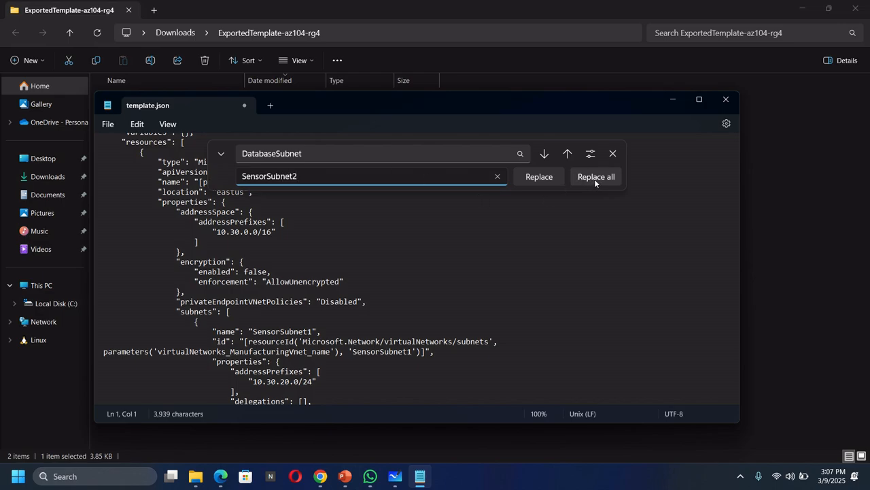
{"action": "scroll", "coordinate": [433, 291], "scroll_direction": "down", "scroll_amount": 1}
{"action": "scroll", "coordinate": [432, 291], "scroll_direction": "down", "scroll_amount": 1}
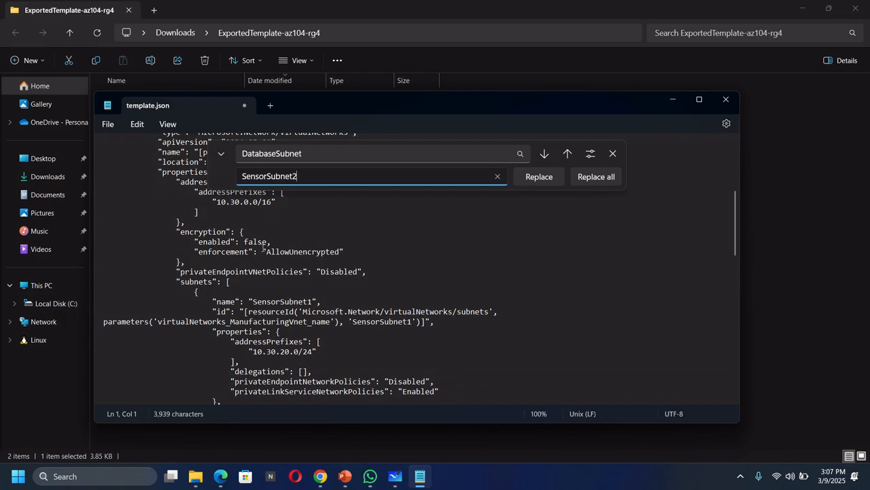
{"action": "scroll", "coordinate": [294, 308], "scroll_direction": "down", "scroll_amount": 3}
{"action": "scroll", "coordinate": [294, 308], "scroll_direction": "down", "scroll_amount": 3}
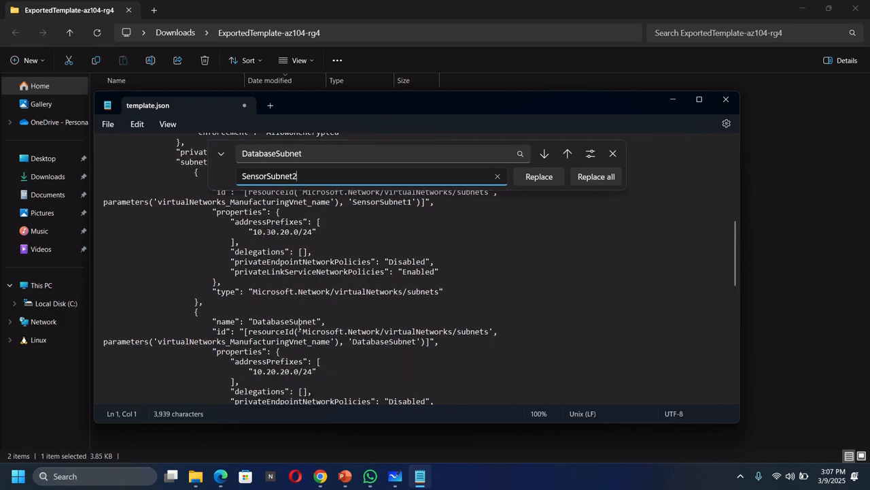
{"action": "left_click", "coordinate": [588, 177]}
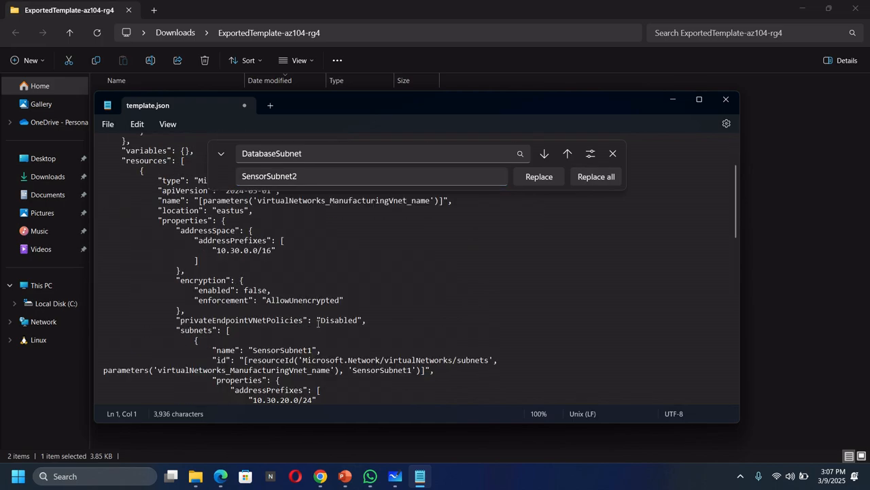
Replace all occurrences of the address "10.20.20.0" with "10.30.21.0" in template.json.
{"action": "scroll", "coordinate": [320, 319], "scroll_direction": "up", "scroll_amount": 1}
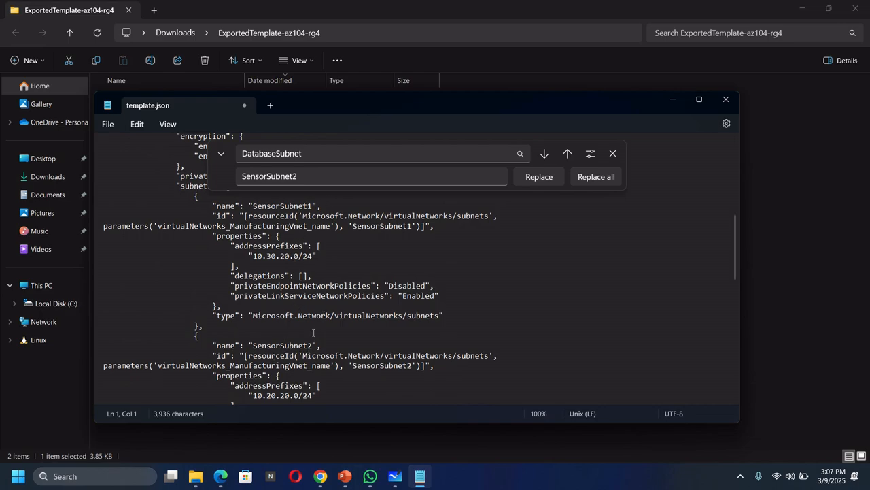
{"action": "left_click_drag", "start_coordinate": [313, 153], "coordinate": [215, 157]}
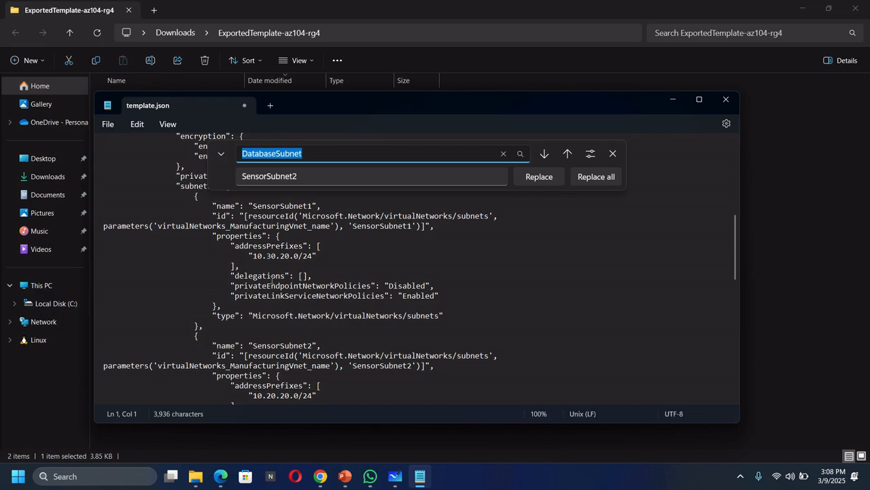
{"action": "type", "text": "1"}
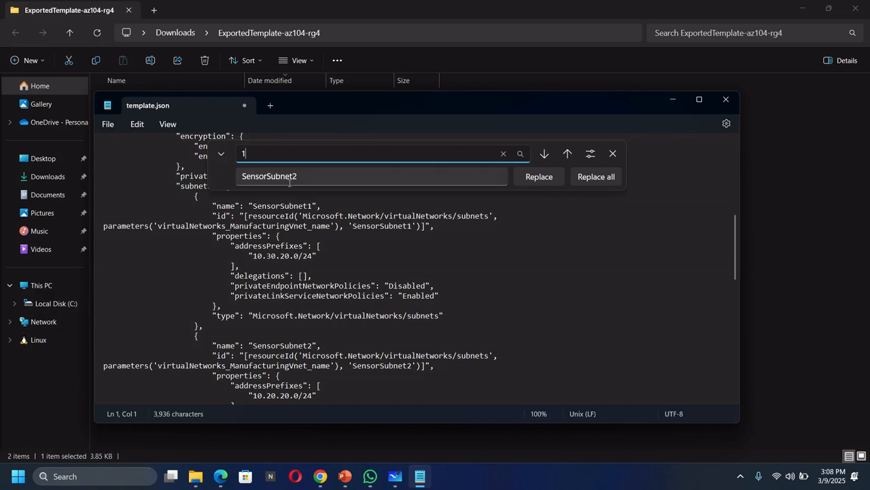
{"action": "type", "text": "0.20.20.0"}
{"action": "key", "text": "Tab"}
{"action": "type", "text": "1"}
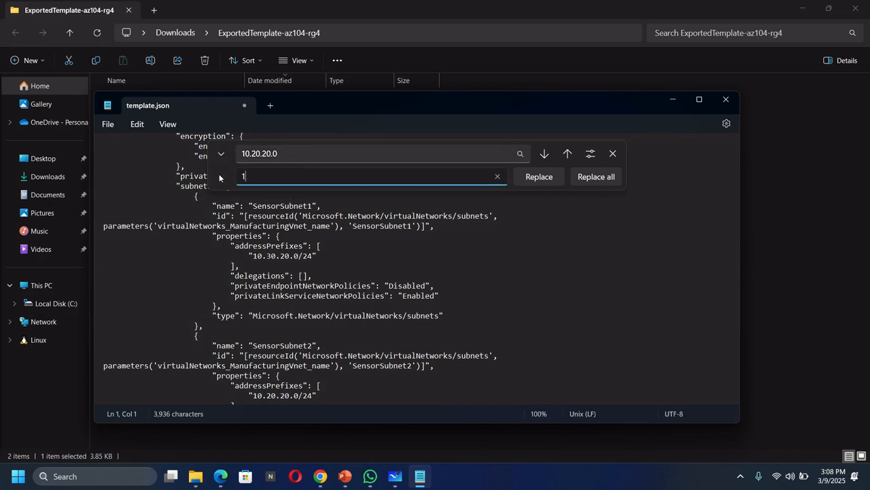
{"action": "type", "text": "0.30.21.0"}
{"action": "left_click", "coordinate": [587, 178]}
Check the replaced subnet entries, then save template.json and close it.
{"action": "scroll", "coordinate": [376, 335], "scroll_direction": "down", "scroll_amount": 4}
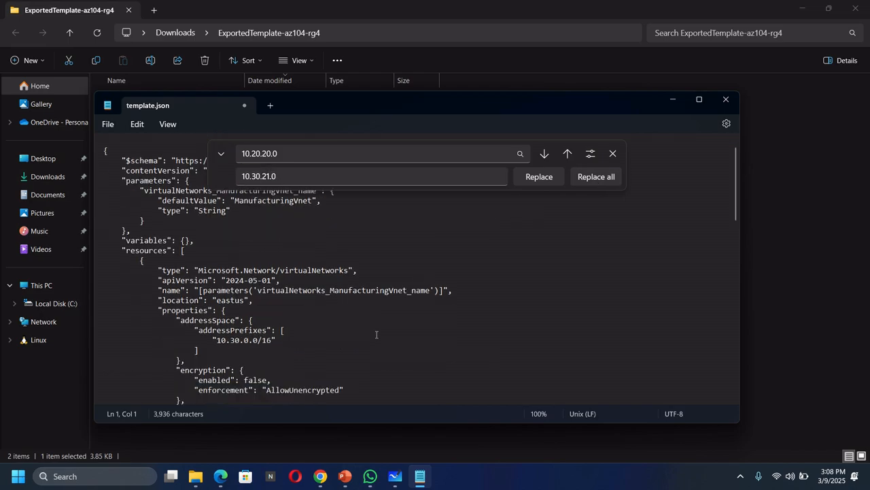
{"action": "scroll", "coordinate": [376, 334], "scroll_direction": "down", "scroll_amount": 6}
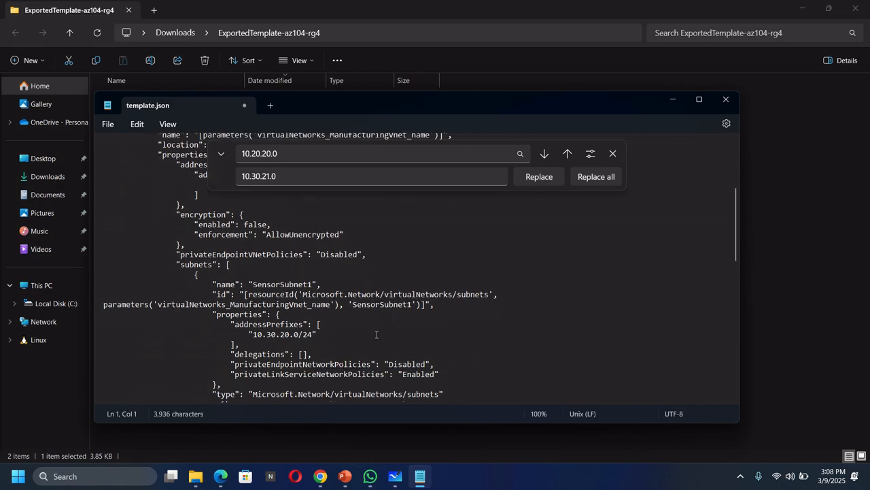
{"action": "scroll", "coordinate": [378, 335], "scroll_direction": "down", "scroll_amount": 4}
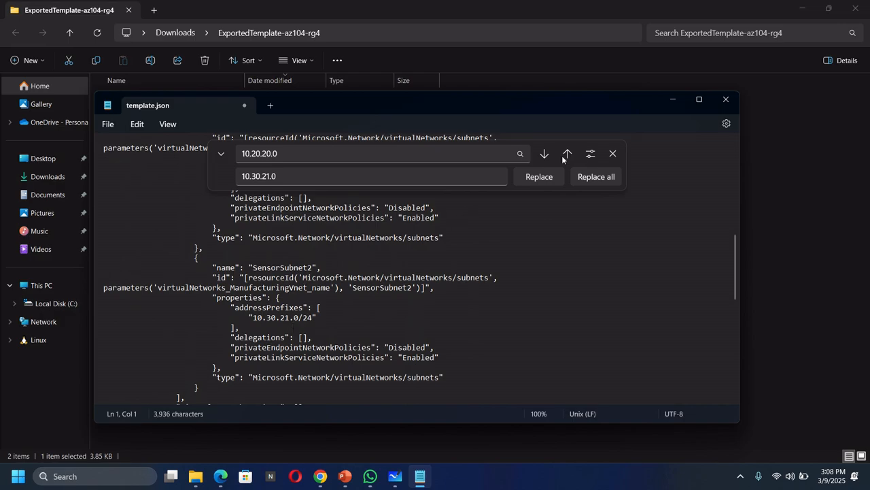
{"action": "left_click", "coordinate": [613, 154]}
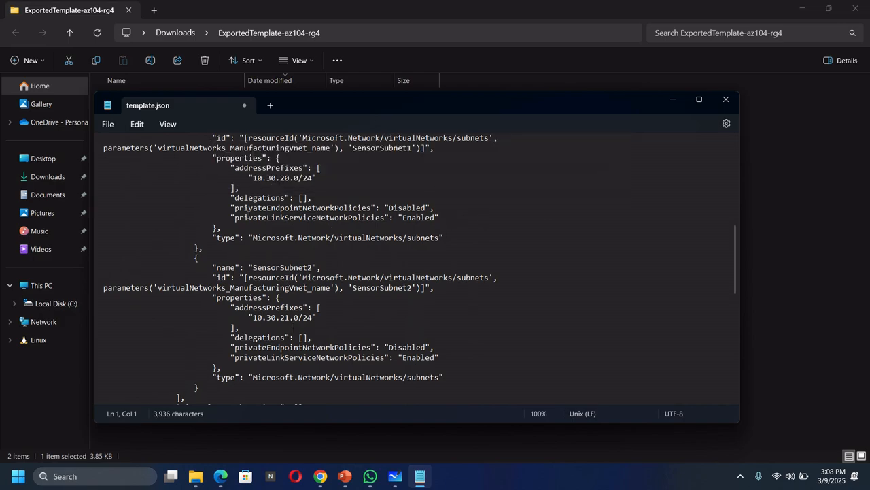
{"action": "left_click", "coordinate": [106, 125]}
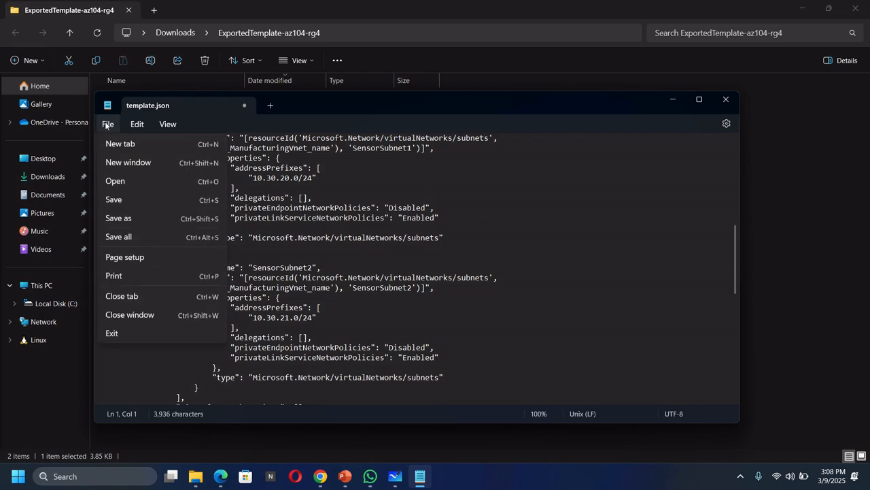
{"action": "left_click", "coordinate": [123, 198]}
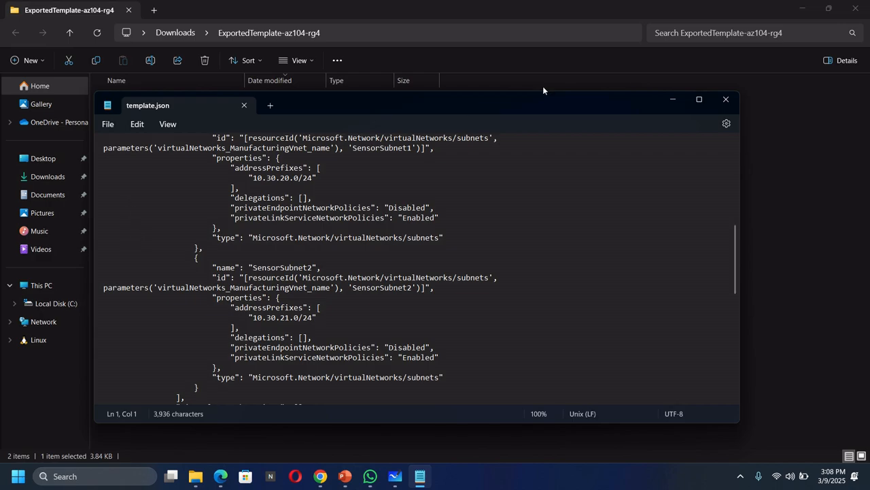
{"action": "left_click", "coordinate": [726, 99]}
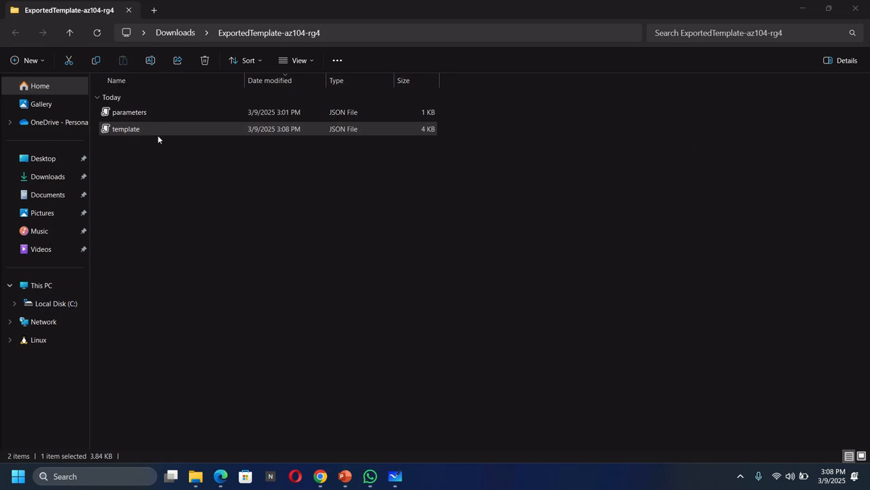
Open the parameters JSON file from the ExportedTemplate-az104-rg4 folder in Notepad.
{"action": "left_click", "coordinate": [193, 113]}
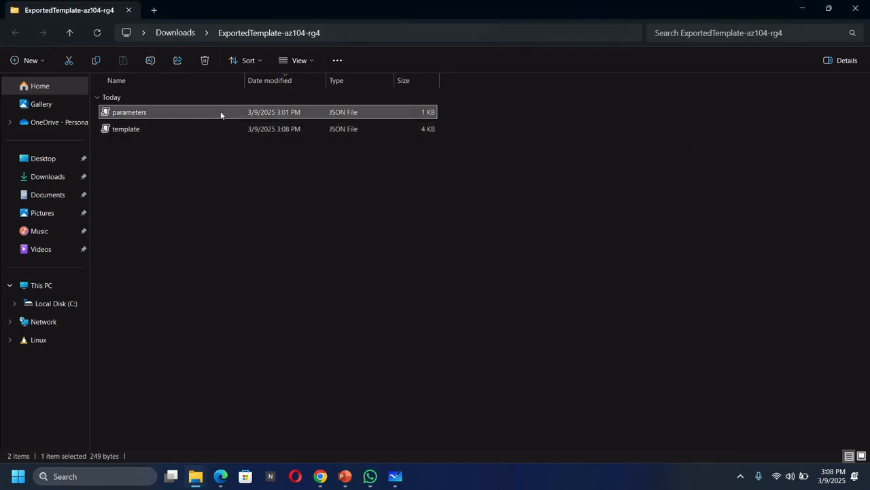
{"action": "right_click", "coordinate": [221, 113]}
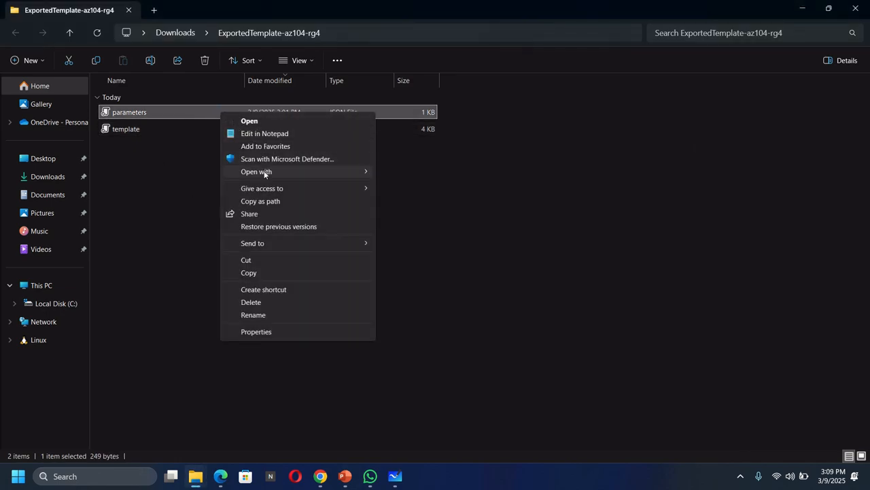
{"action": "mouse_move", "coordinate": [295, 171]}
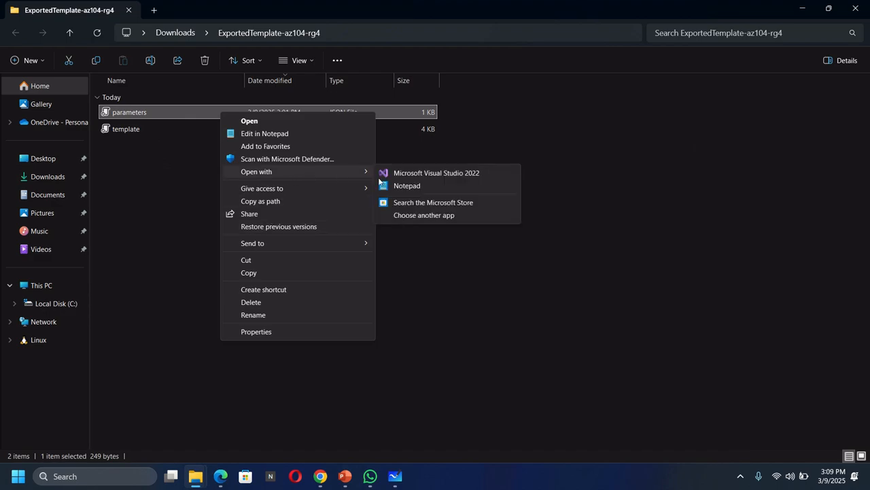
{"action": "left_click", "coordinate": [438, 187]}
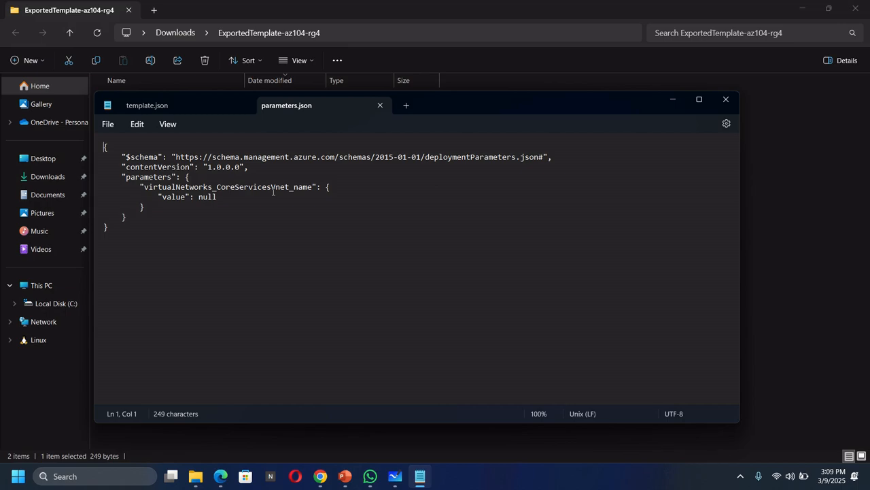
Replace all occurrences of "CoreServicesVnet" with "ManufacturingVnet" in parameters.json and save the file.
{"action": "left_click", "coordinate": [453, 233]}
{"action": "key", "text": "ctrl+h"}
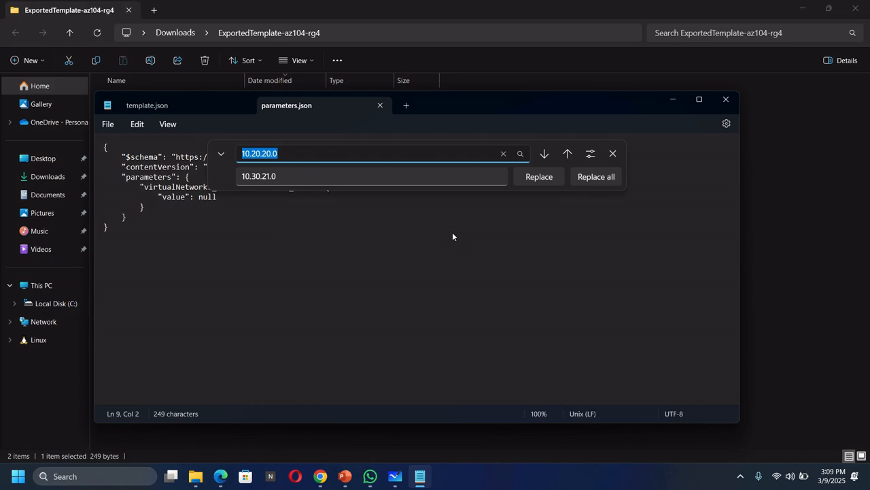
{"action": "type", "text": "Core"}
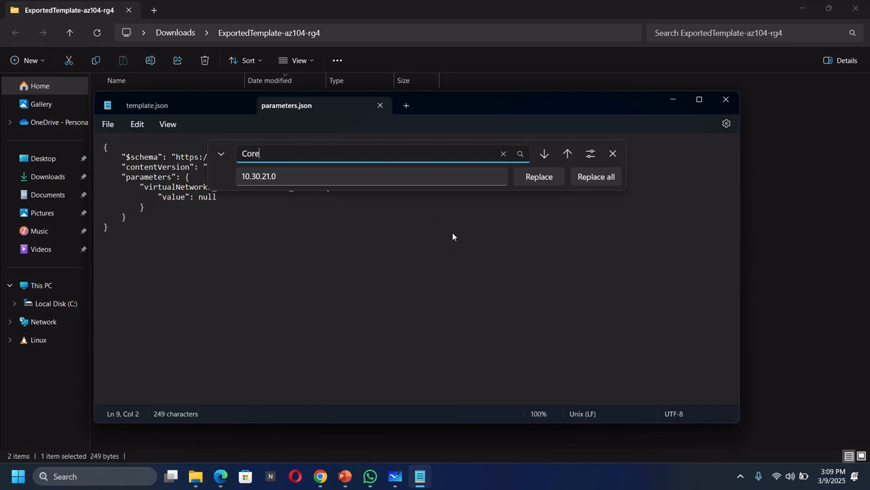
{"action": "type", "text": "ServicesVnet"}
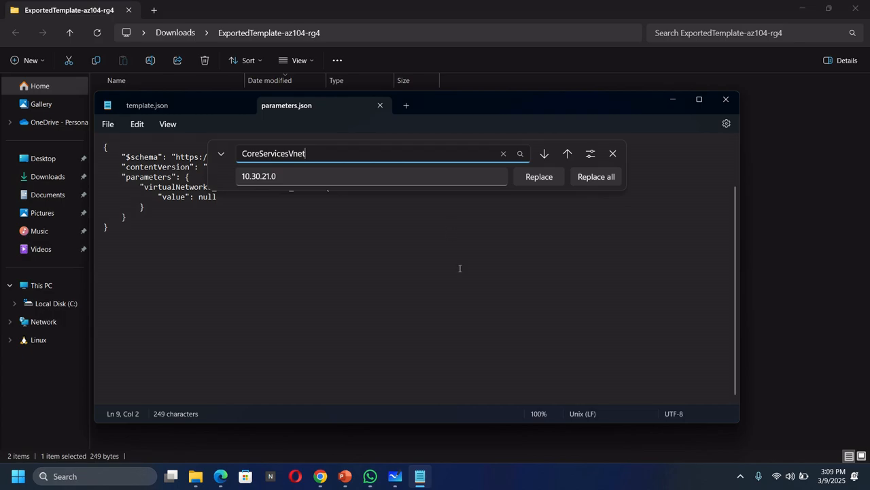
{"action": "key", "text": "Tab"}
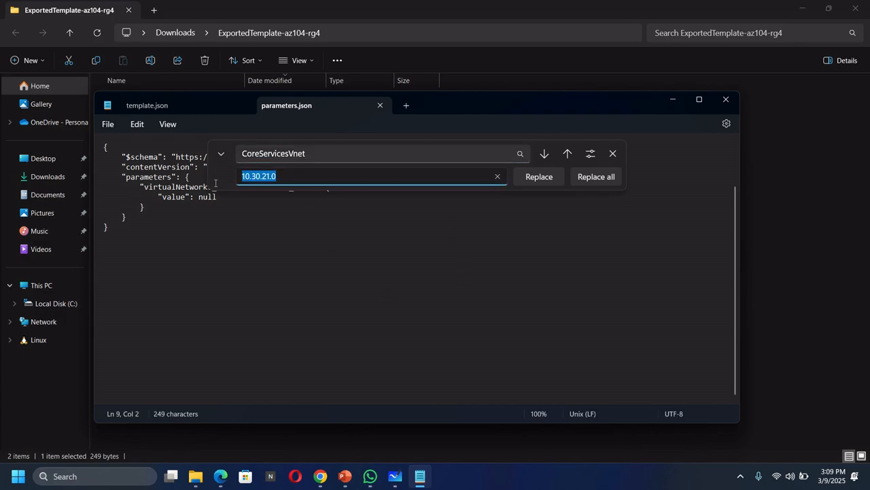
{"action": "type", "text": "Ma"}
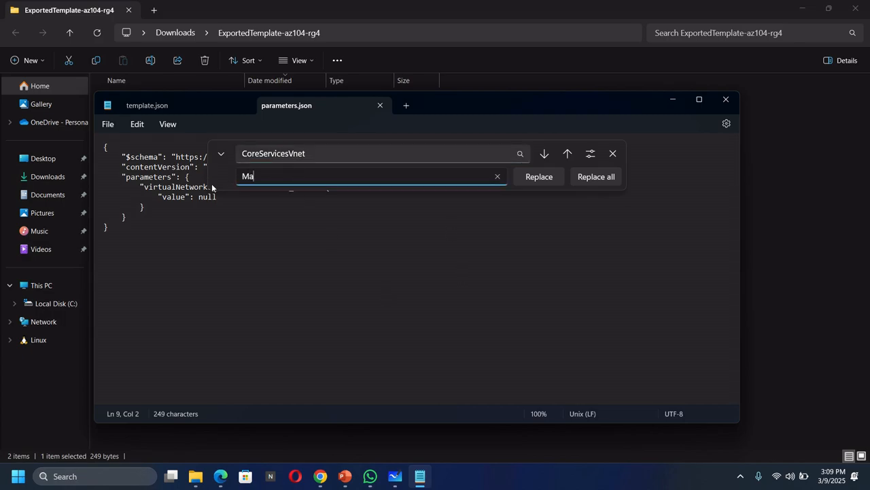
{"action": "type", "text": "nufacturingVnet"}
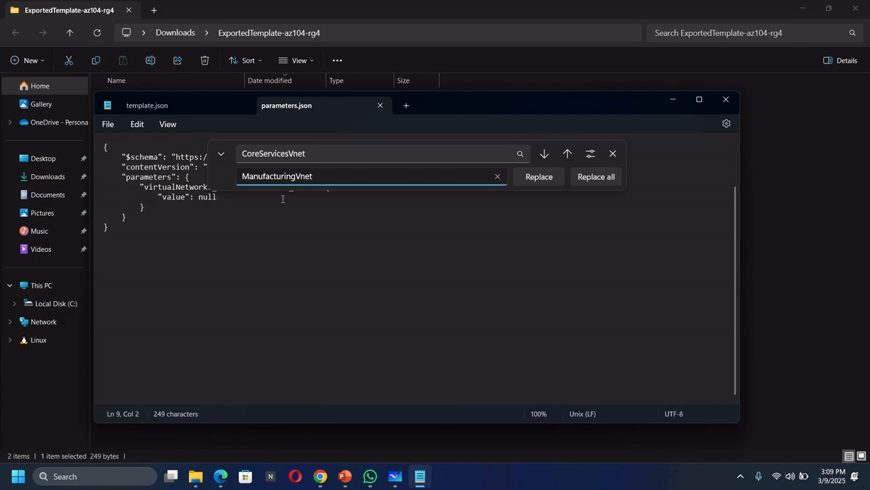
{"action": "left_click", "coordinate": [589, 176]}
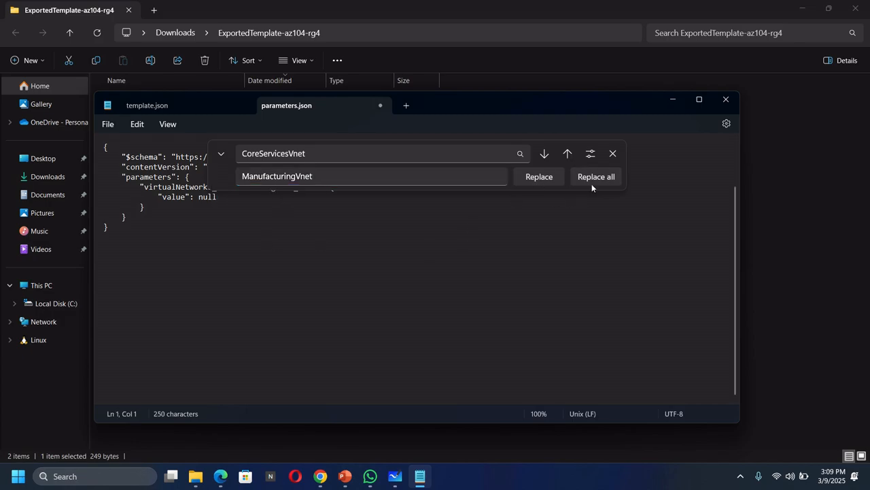
{"action": "left_click", "coordinate": [617, 152]}
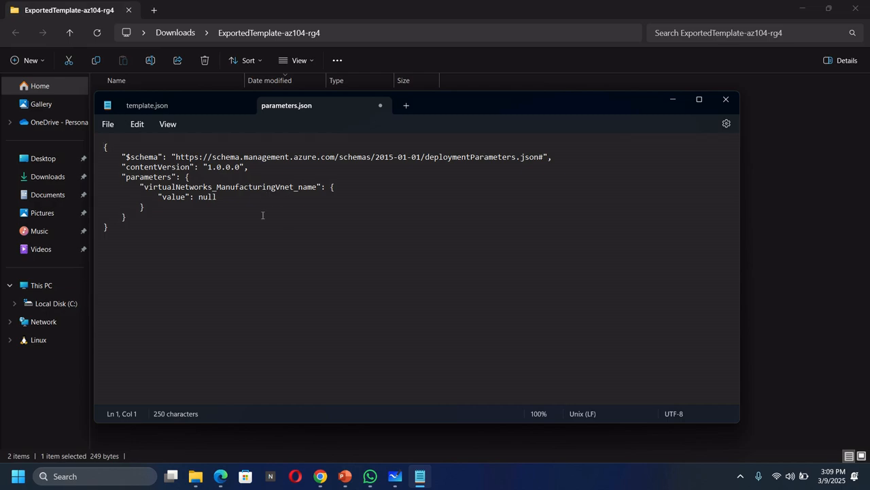
{"action": "left_click", "coordinate": [111, 125]}
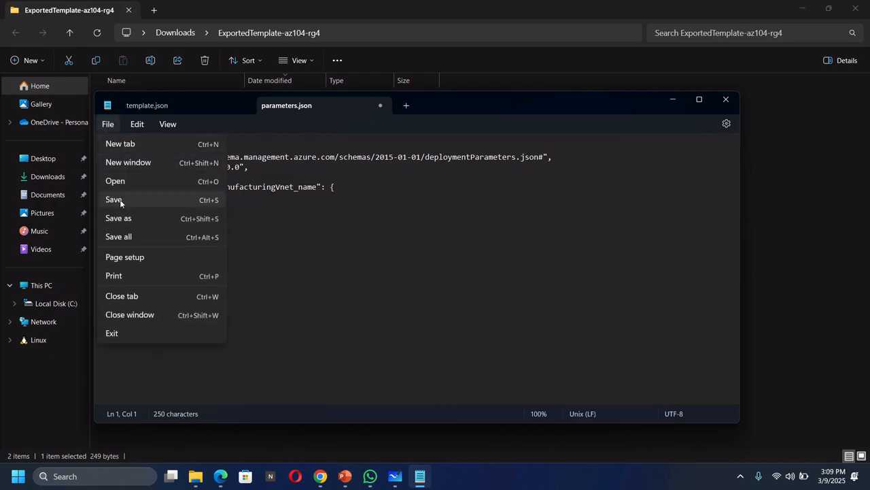
{"action": "left_click", "coordinate": [114, 199]}
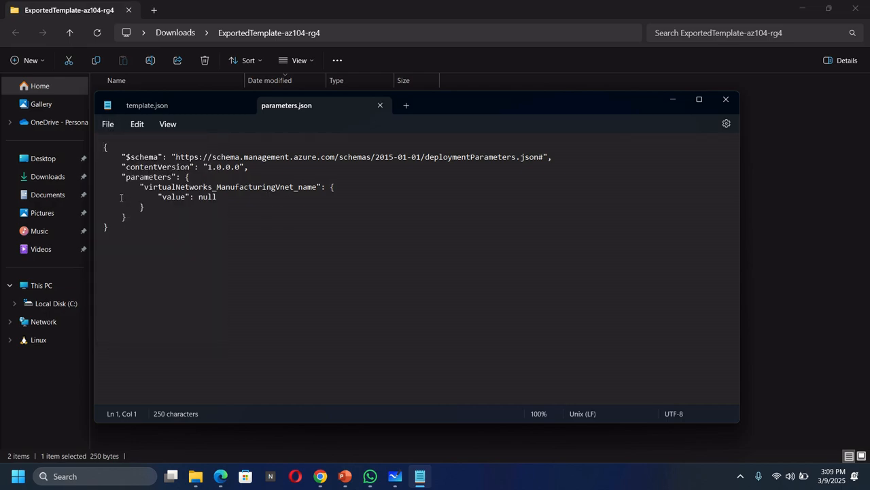
Switch to the Azure portal in Chrome, search for "deploy a cust" and open the Deploy a custom template service.
{"action": "left_click", "coordinate": [320, 476]}
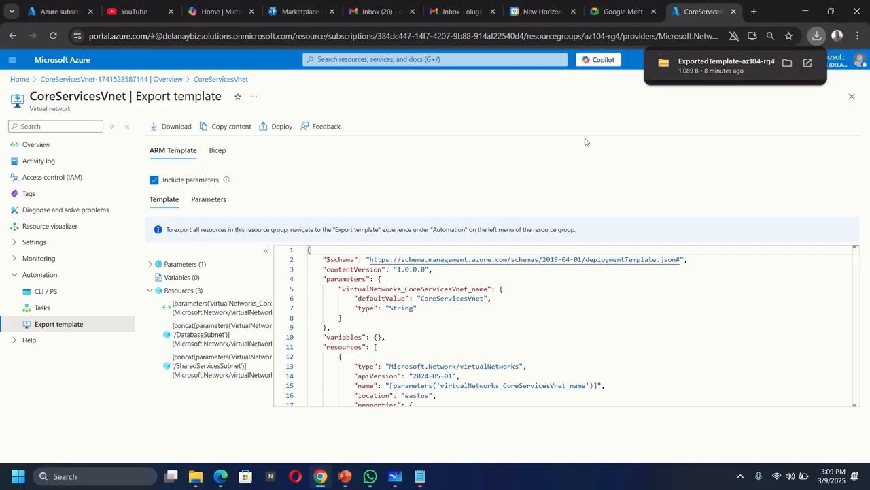
{"action": "left_click", "coordinate": [364, 58]}
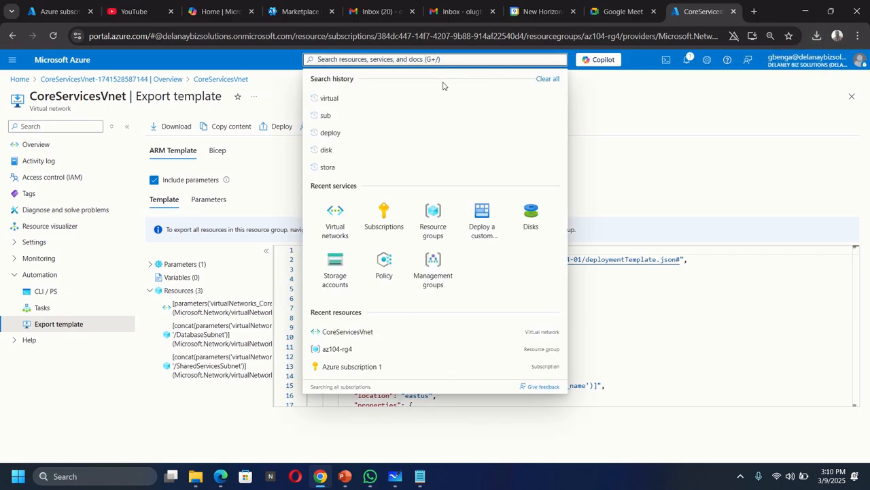
{"action": "type", "text": "deplou"}
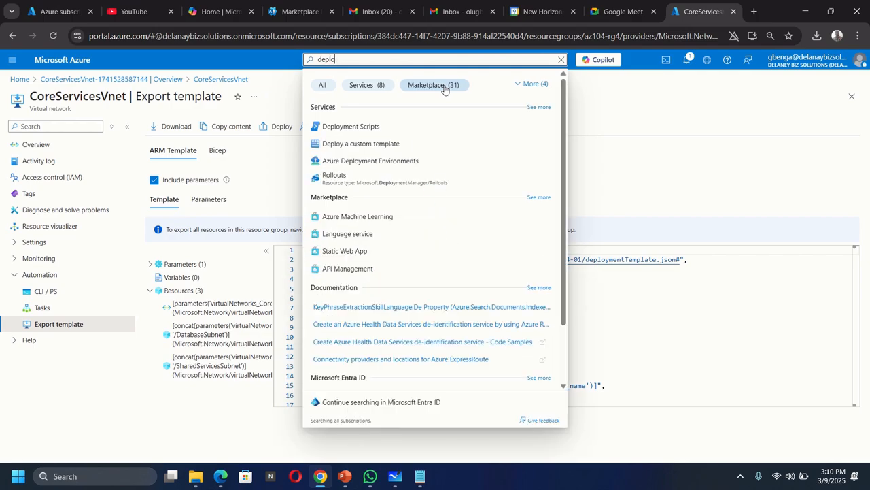
{"action": "key", "text": "BackSpace"}
{"action": "type", "text": "y a"}
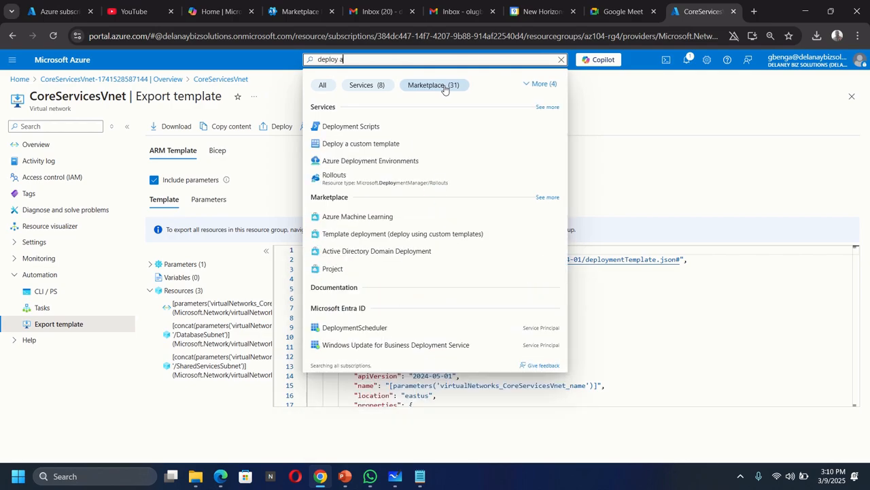
{"action": "type", "text": " cust"}
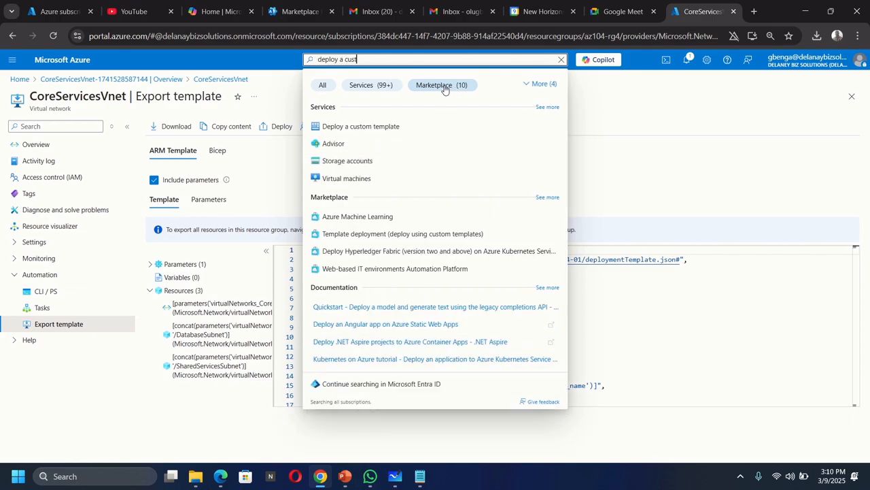
{"action": "left_click", "coordinate": [376, 127]}
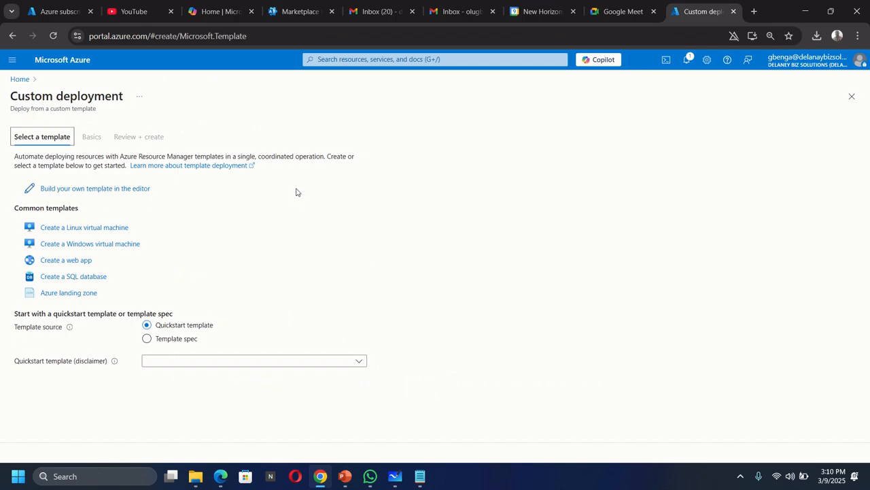
Build your own template in the editor by loading the template JSON file from Downloads > ExportedTemplate-az104-rg4.
{"action": "left_click", "coordinate": [72, 192]}
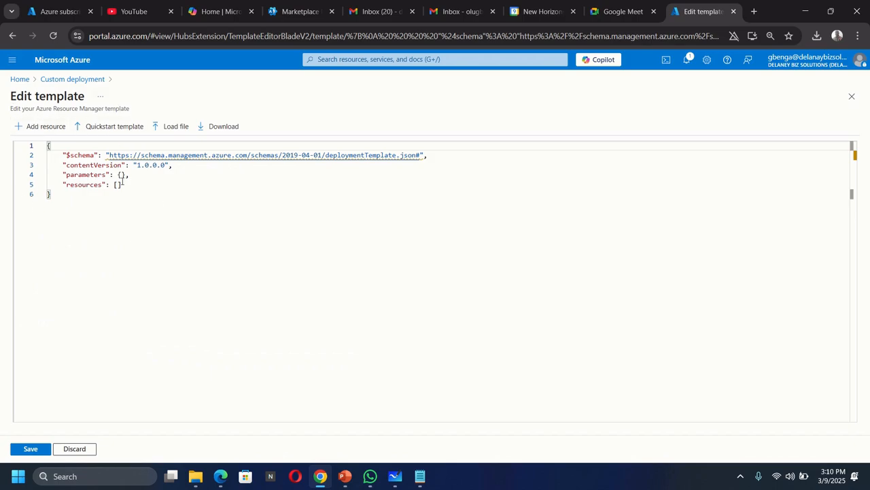
{"action": "left_click", "coordinate": [174, 126]}
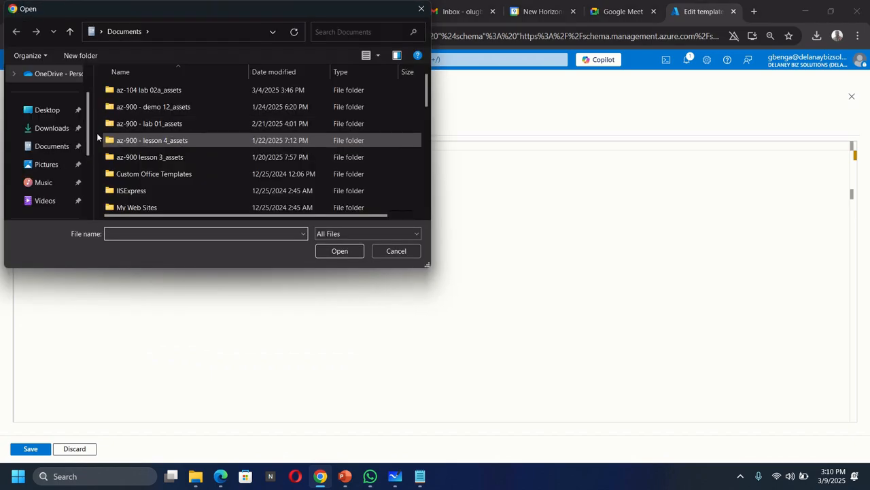
{"action": "left_click", "coordinate": [55, 129]}
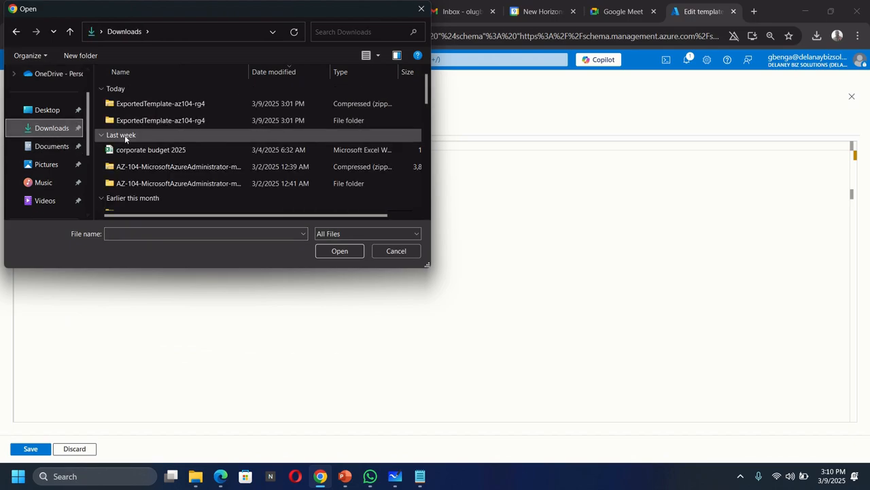
{"action": "double_click", "coordinate": [161, 120]}
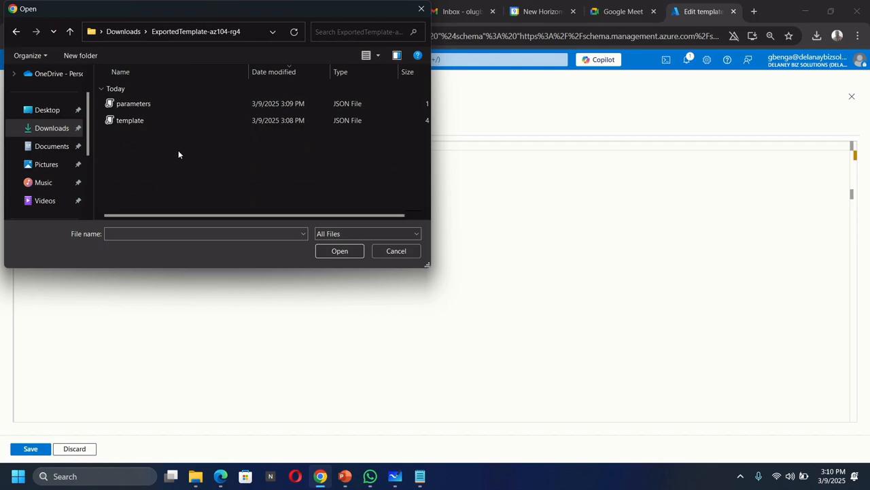
{"action": "double_click", "coordinate": [158, 119]}
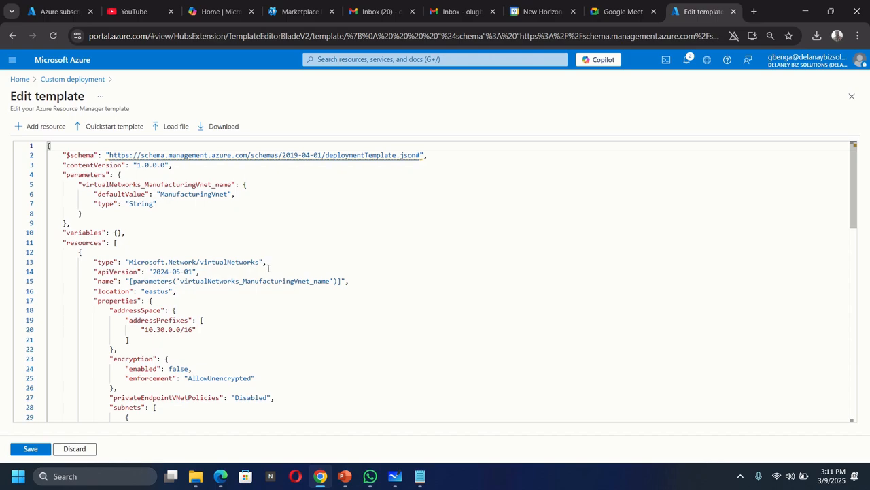
Save the loaded template, then review and create the custom deployment in resource group az104-rg4.
{"action": "left_click", "coordinate": [30, 448]}
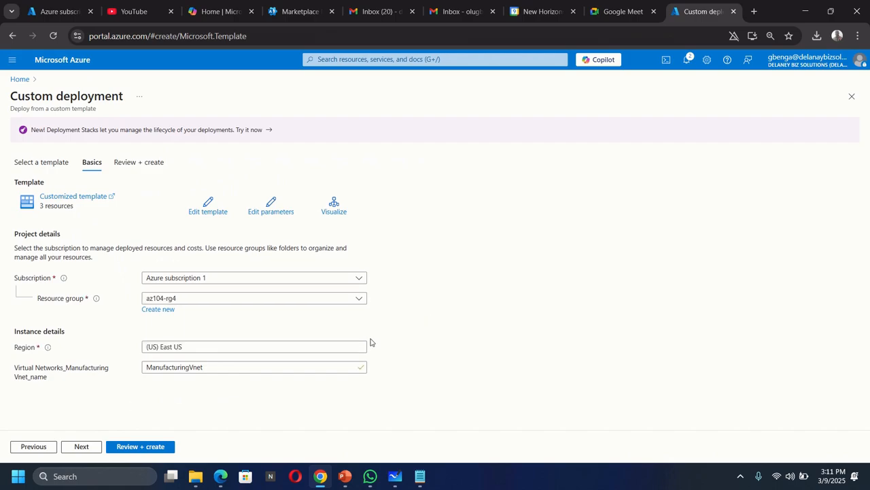
{"action": "left_click", "coordinate": [142, 448]}
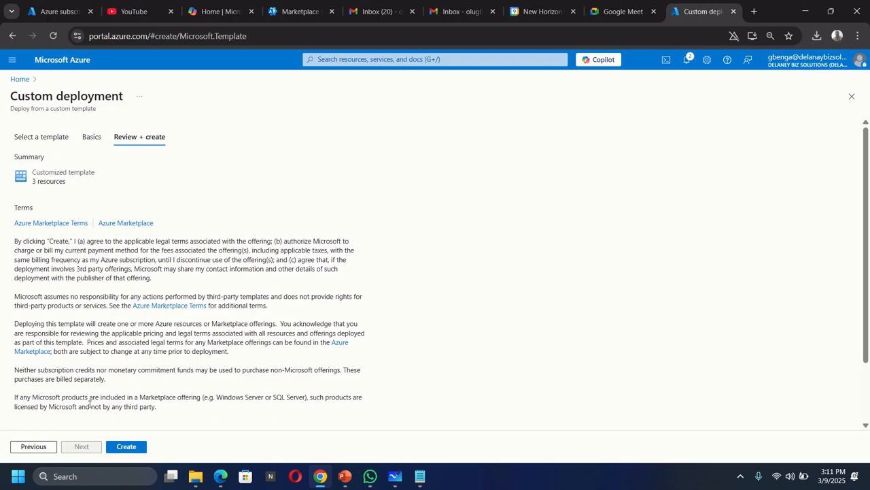
{"action": "left_click", "coordinate": [129, 448]}
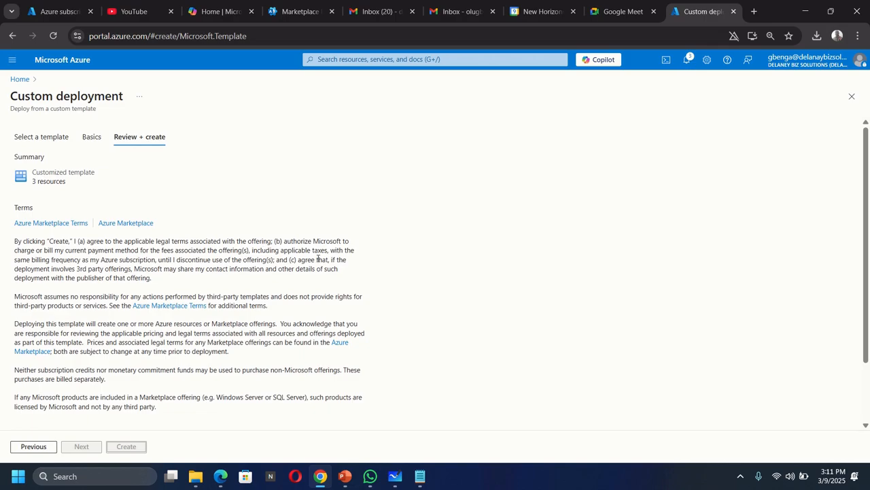
Switch to Microsoft Whiteboard and choose the black inking pen for drawing.
{"action": "left_click", "coordinate": [395, 476]}
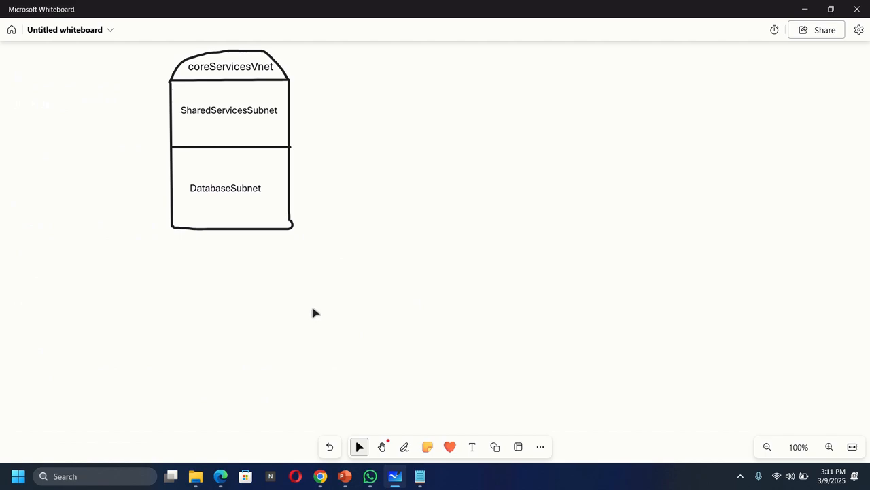
{"action": "left_click", "coordinate": [403, 447]}
{"action": "left_click", "coordinate": [354, 423]}
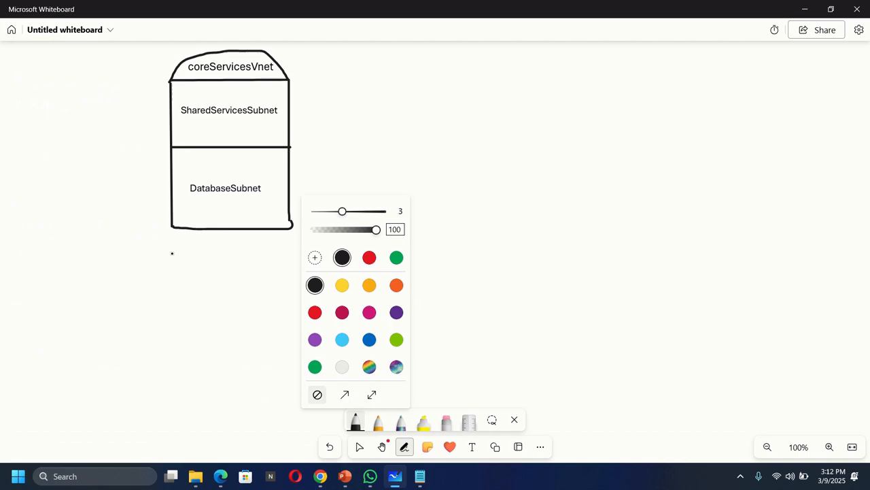
{"action": "left_click_drag", "start_coordinate": [174, 257], "coordinate": [177, 400]}
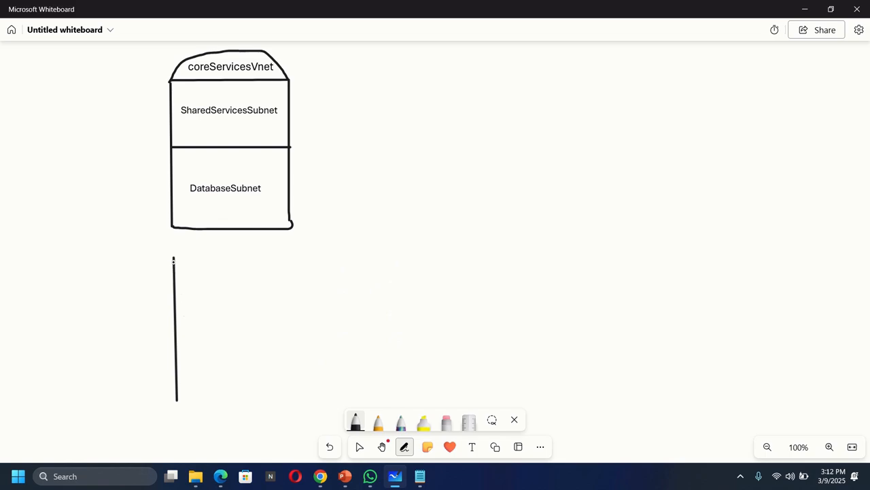
{"action": "left_click_drag", "start_coordinate": [182, 259], "coordinate": [300, 256]}
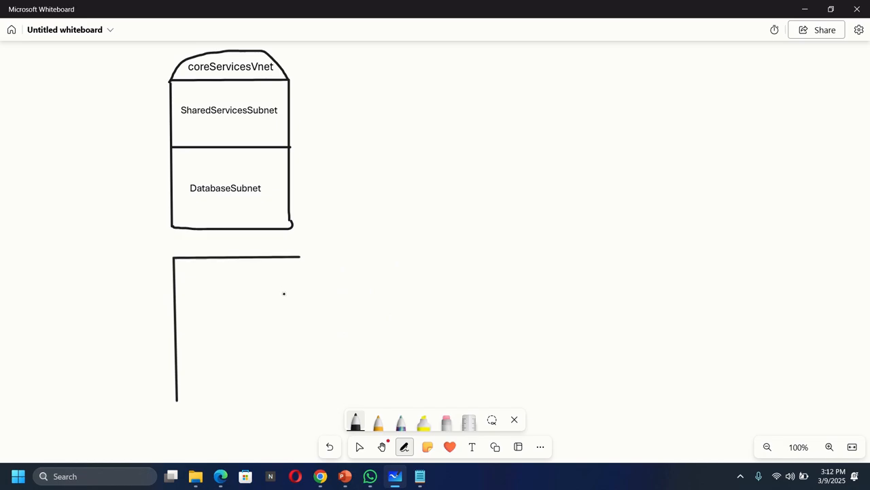
{"action": "key", "text": "ctrl+z"}
{"action": "key", "text": "ctrl+z"}
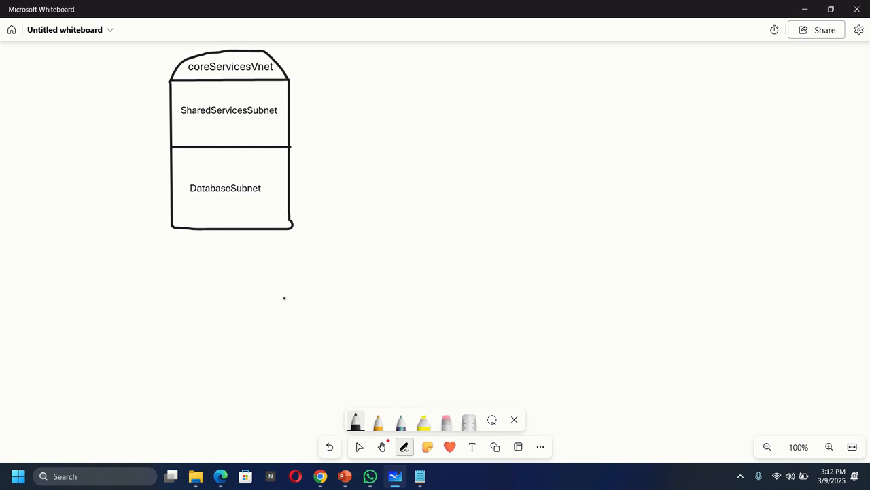
Draw a freehand rectangular outline below the coreServicesVnet diagram, about the same width as that box.
{"action": "left_click_drag", "start_coordinate": [176, 263], "coordinate": [176, 395]}
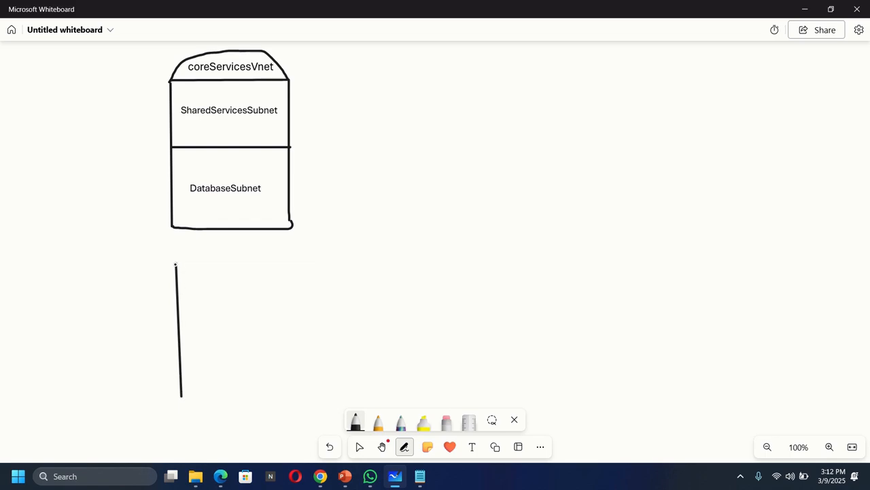
{"action": "mouse_move", "coordinate": [176, 263]}
{"action": "left_mouse_down"}
{"action": "mouse_move", "coordinate": [295, 260]}
{"action": "mouse_move", "coordinate": [292, 393]}
{"action": "left_mouse_up"}
{"action": "left_click_drag", "start_coordinate": [181, 398], "coordinate": [291, 398]}
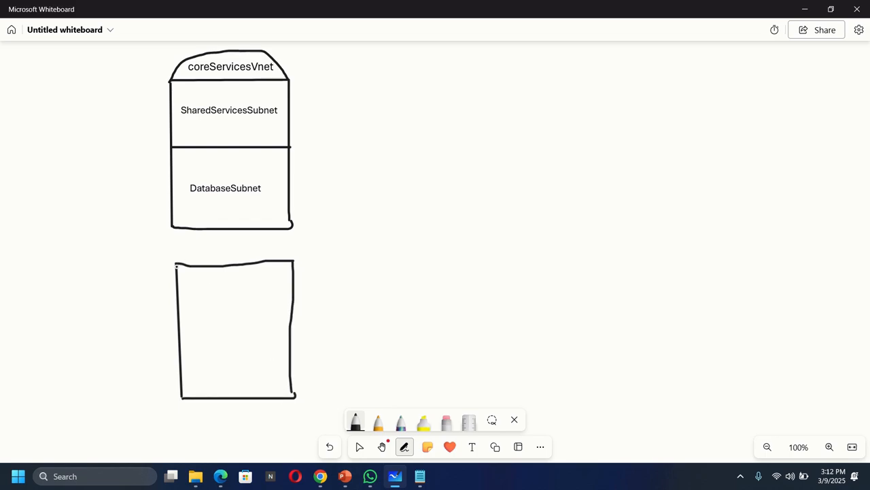
Draw an arched cap on top of the lower box and add the text label manufacruringVnet inside it.
{"action": "mouse_move", "coordinate": [176, 264]}
{"action": "left_mouse_down"}
{"action": "mouse_move", "coordinate": [197, 251]}
{"action": "mouse_move", "coordinate": [251, 244]}
{"action": "mouse_move", "coordinate": [295, 262]}
{"action": "left_mouse_up"}
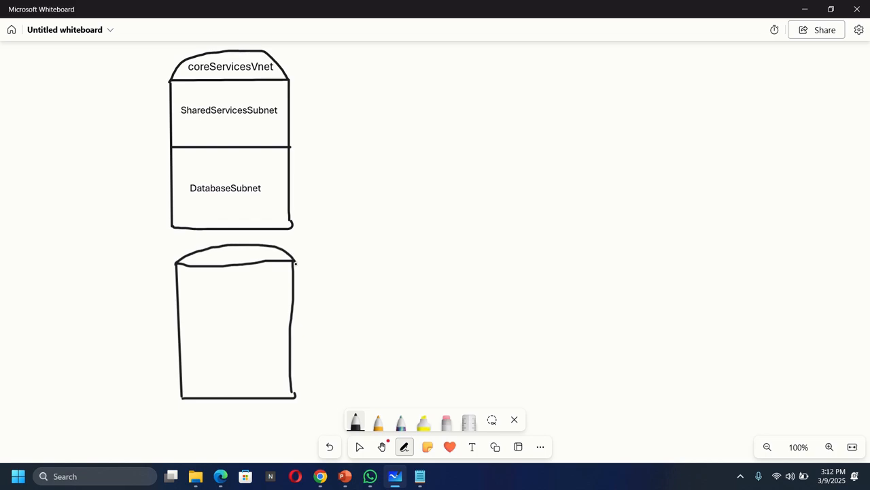
{"action": "left_click", "coordinate": [472, 446]}
{"action": "left_click", "coordinate": [195, 259]}
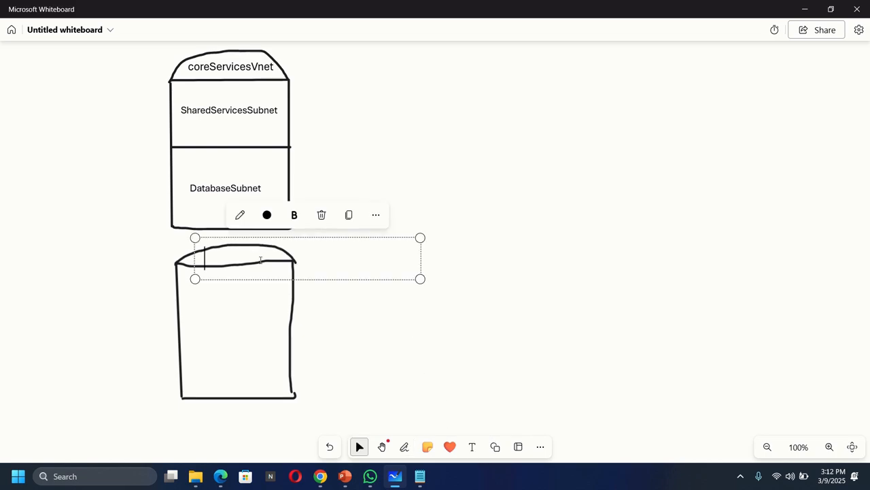
{"action": "type", "text": "man"}
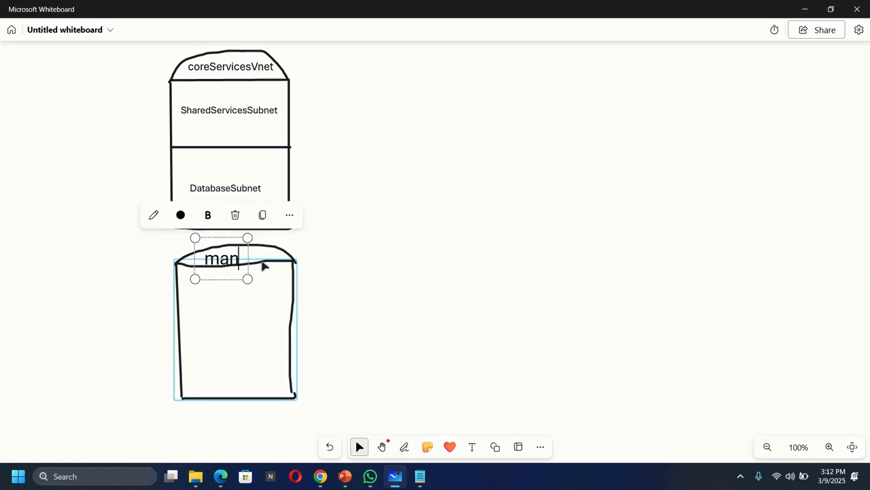
{"action": "type", "text": "ufacru"}
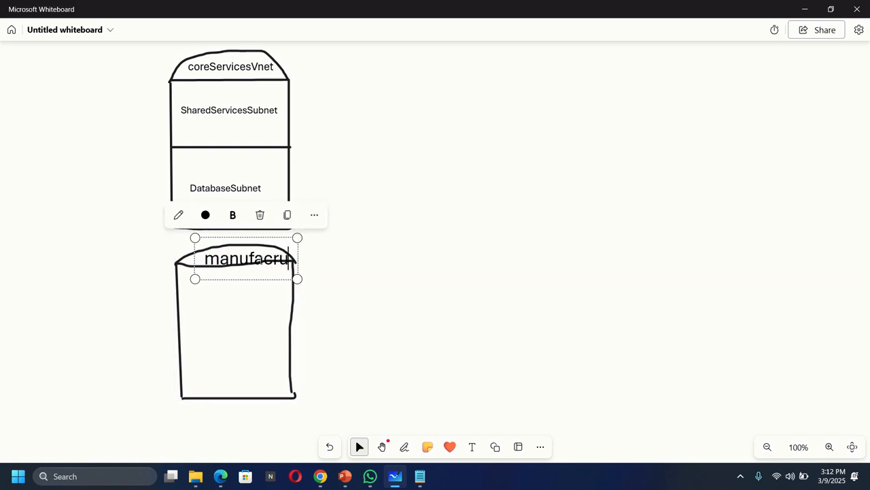
{"action": "type", "text": "ring"}
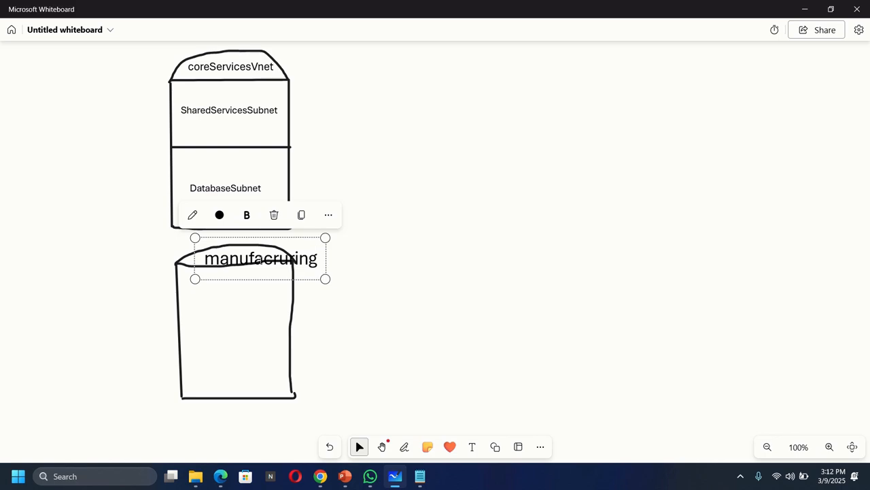
{"action": "type", "text": "Vnet"}
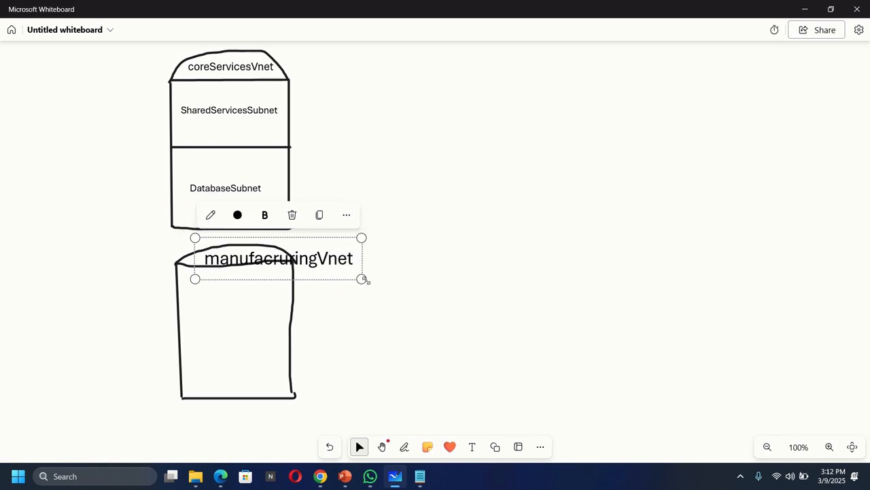
Shrink and reposition the manufacruringVnet label so that it fits inside the arched cap.
{"action": "left_click_drag", "start_coordinate": [361, 279], "coordinate": [305, 266]}
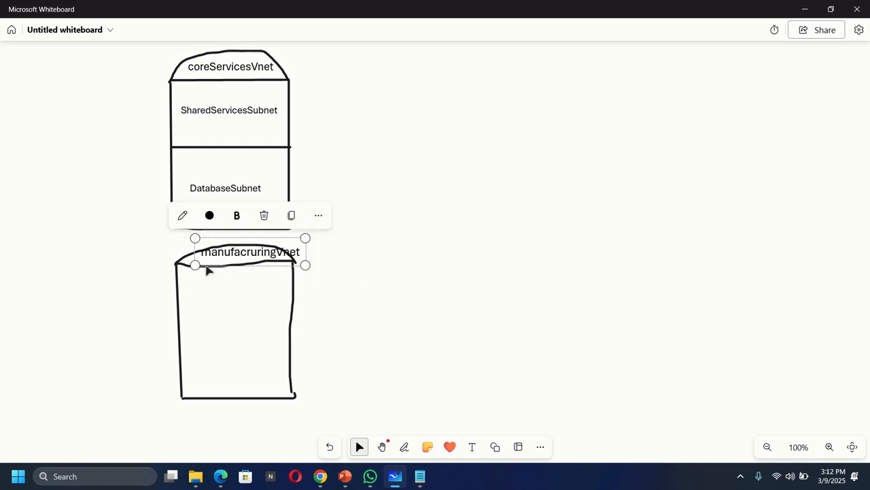
{"action": "left_click_drag", "start_coordinate": [195, 264], "coordinate": [176, 270]}
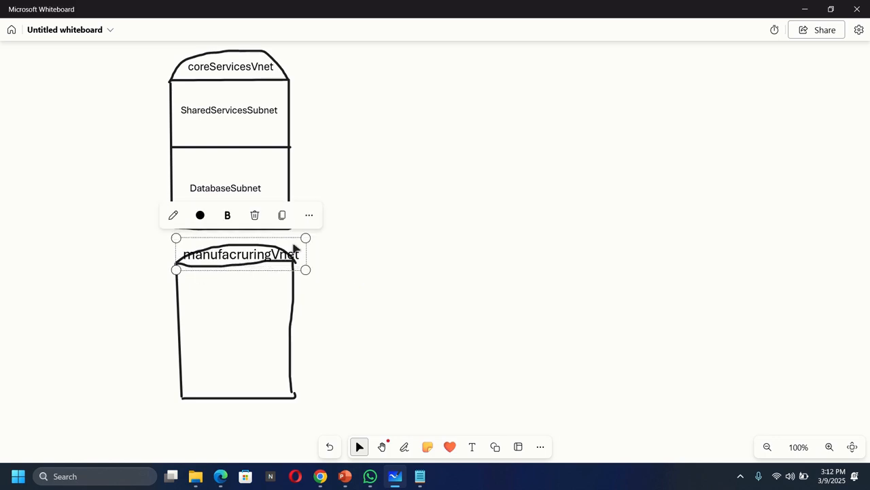
{"action": "left_click_drag", "start_coordinate": [306, 238], "coordinate": [293, 240]}
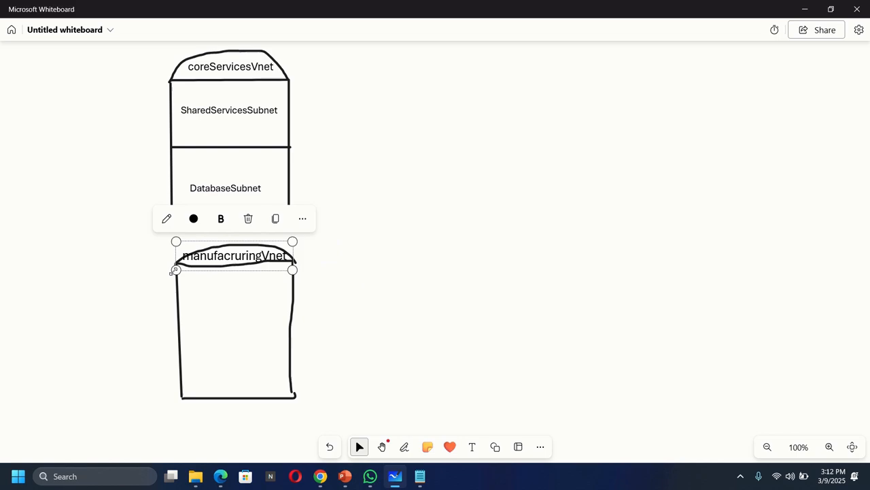
{"action": "left_click_drag", "start_coordinate": [174, 271], "coordinate": [194, 242]}
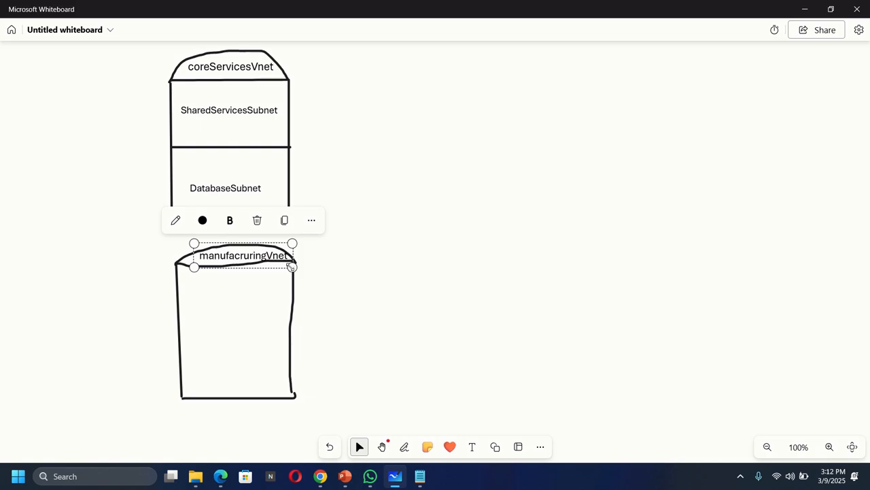
{"action": "left_click_drag", "start_coordinate": [293, 266], "coordinate": [284, 266]}
{"action": "left_click", "coordinate": [405, 273]}
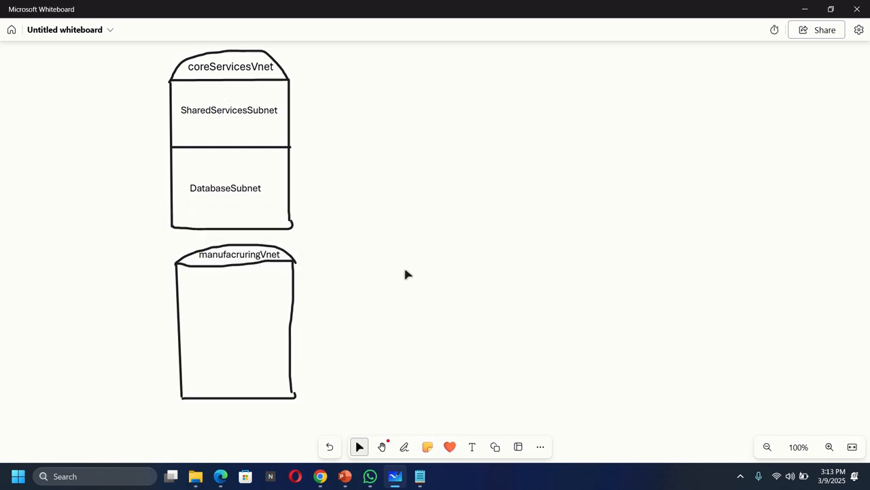
Draw a black horizontal line across the middle of the lower box and place an empty text box in its upper half.
{"action": "left_click", "coordinate": [404, 446]}
{"action": "left_click", "coordinate": [355, 421]}
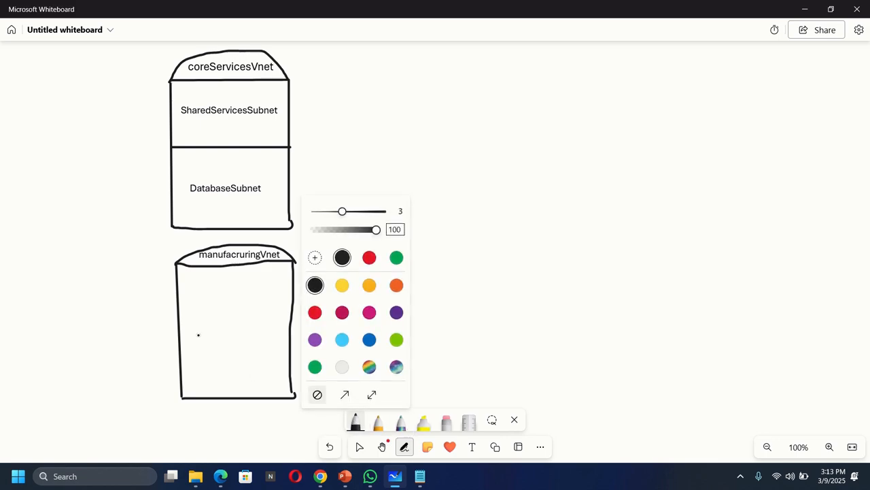
{"action": "left_click_drag", "start_coordinate": [177, 327], "coordinate": [290, 327]}
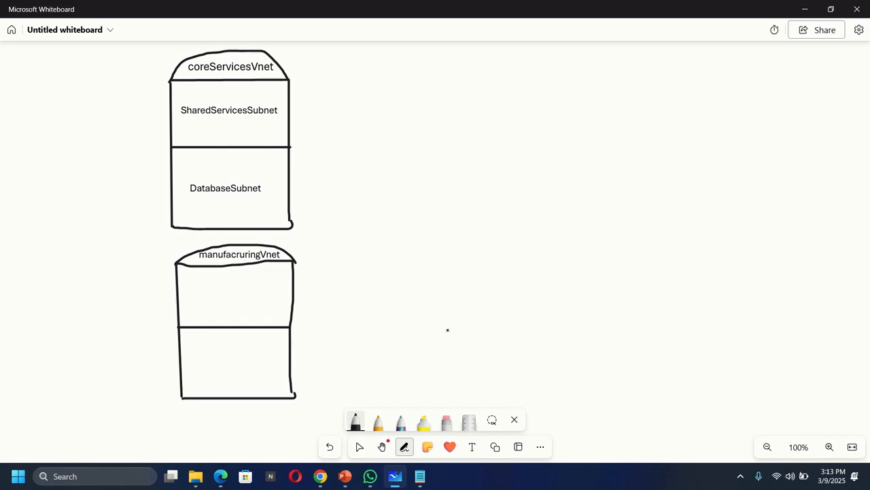
{"action": "left_click", "coordinate": [472, 447]}
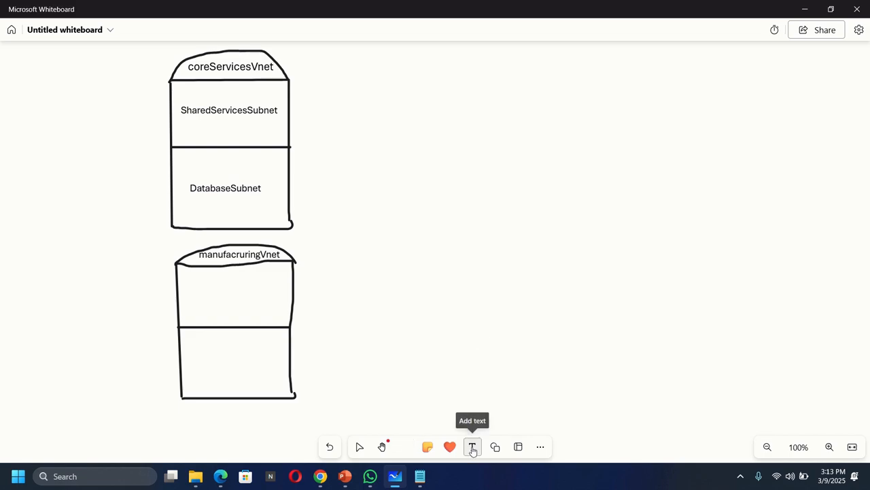
{"action": "left_click", "coordinate": [185, 302]}
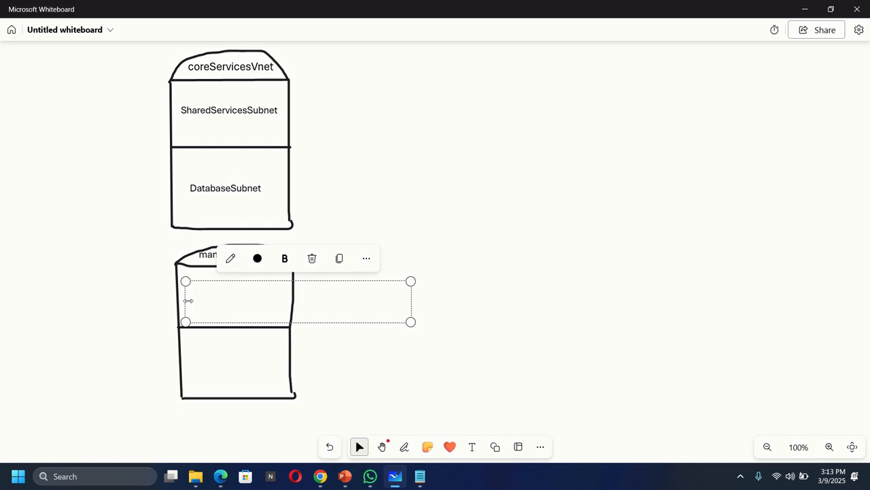
Switch to the Azure portal in Chrome and open the subnets of ManufacturingVnet in resource group az104-rg4.
{"action": "left_click", "coordinate": [320, 476]}
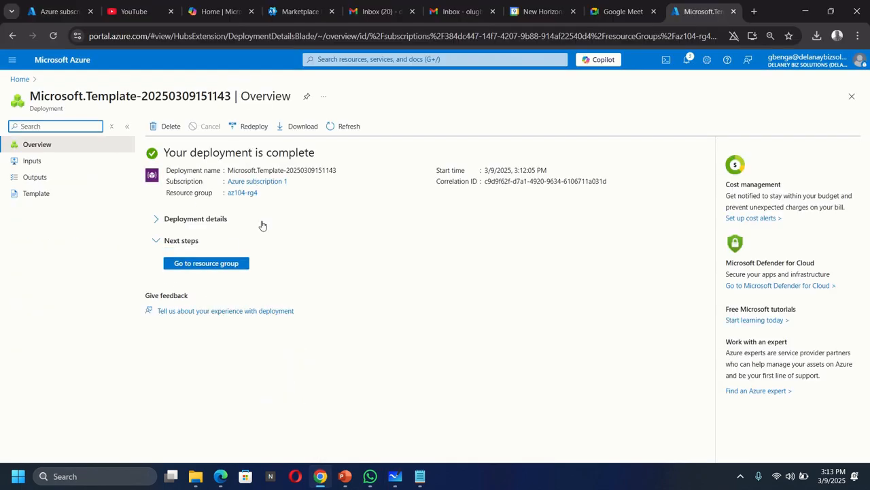
{"action": "left_click", "coordinate": [215, 264]}
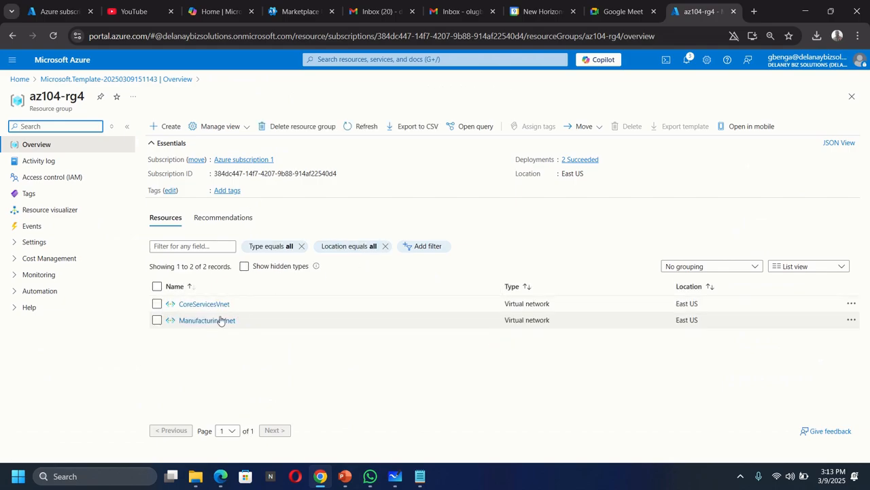
{"action": "left_click", "coordinate": [193, 321]}
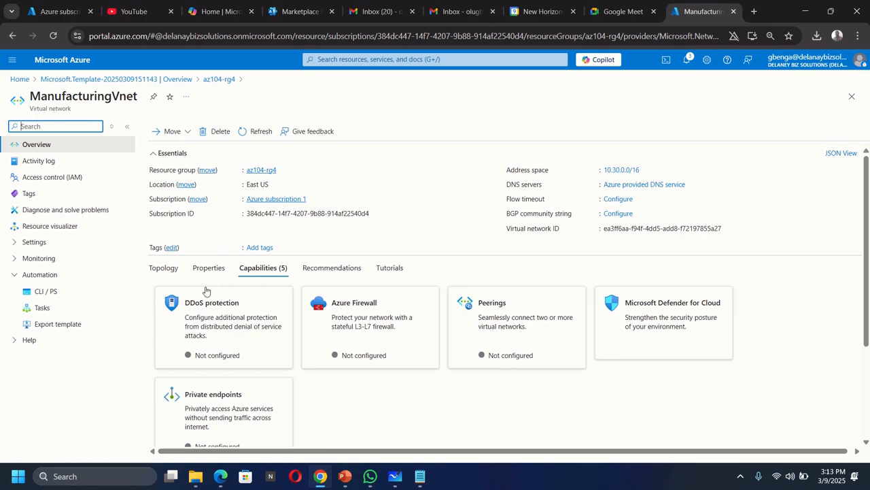
{"action": "left_click", "coordinate": [16, 243]}
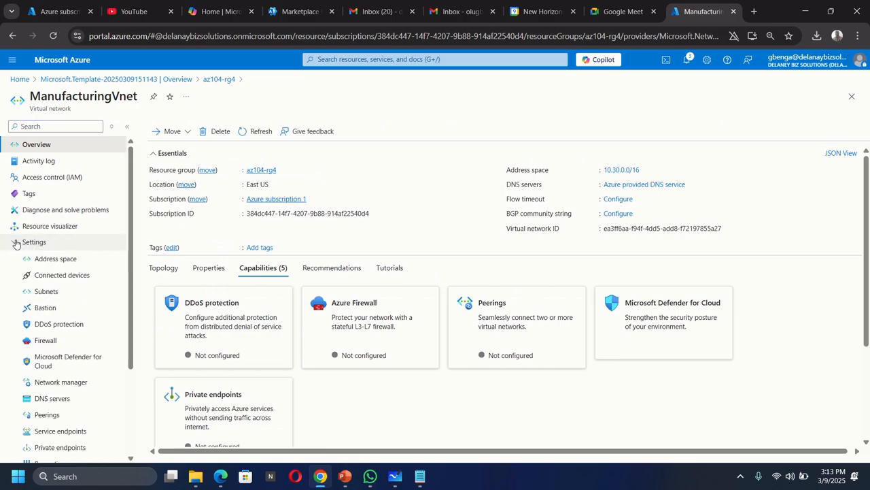
{"action": "left_click", "coordinate": [47, 291]}
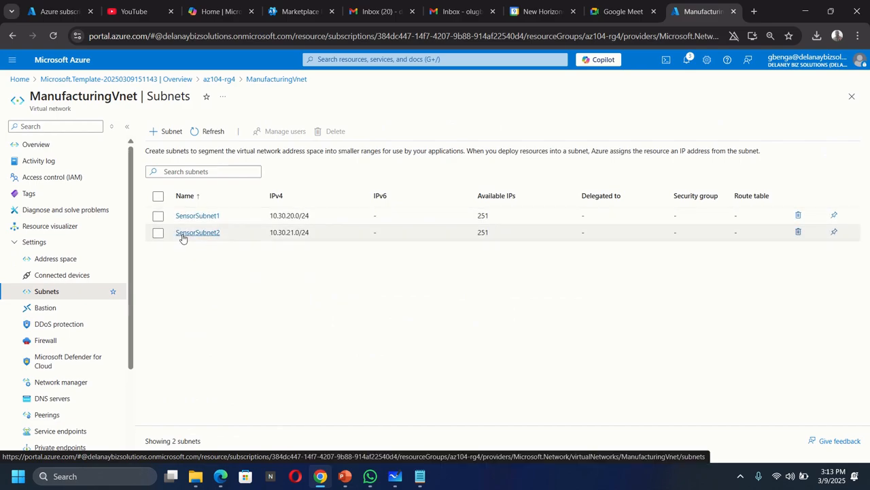
Switch back to Microsoft Whiteboard, label the lower box's upper half sensorSubnet1, and shrink the label to fit.
{"action": "left_click", "coordinate": [395, 476]}
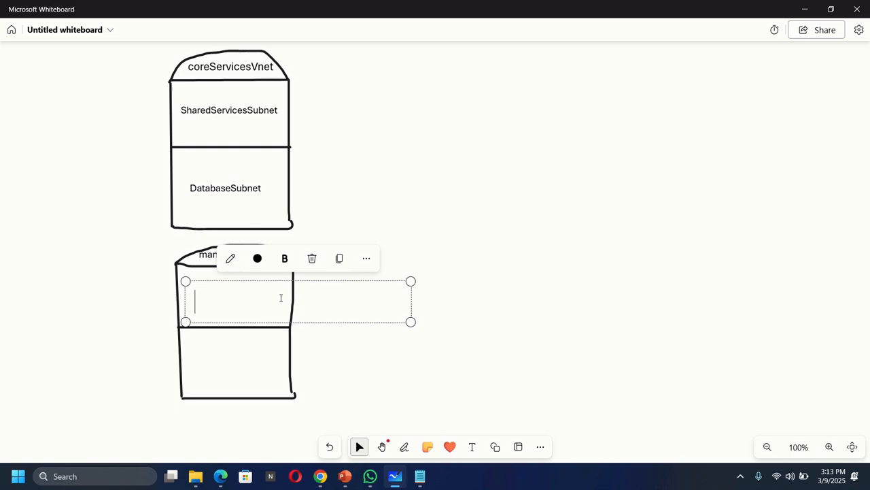
{"action": "type", "text": "se"}
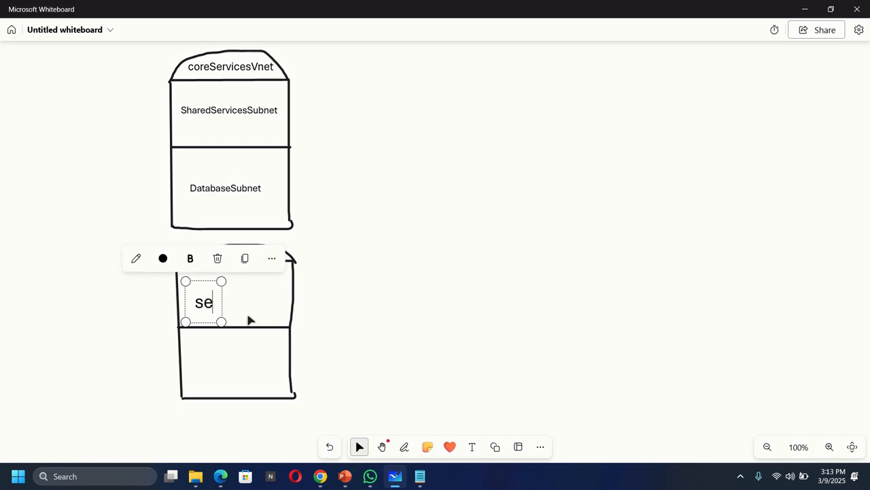
{"action": "type", "text": "nsor"}
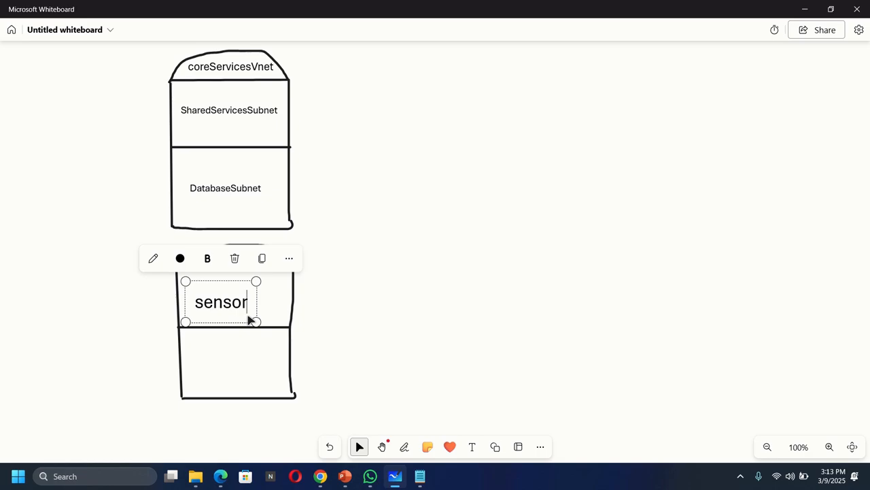
{"action": "type", "text": "Subnet1"}
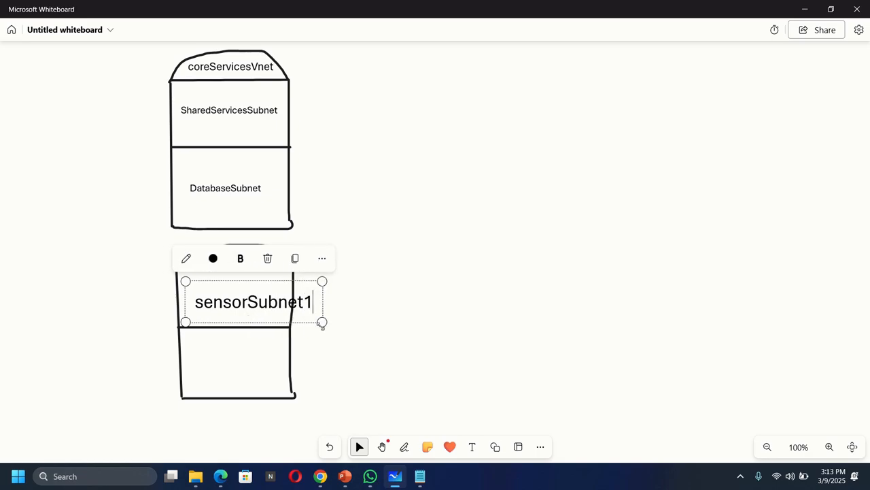
{"action": "left_click_drag", "start_coordinate": [323, 322], "coordinate": [270, 307]}
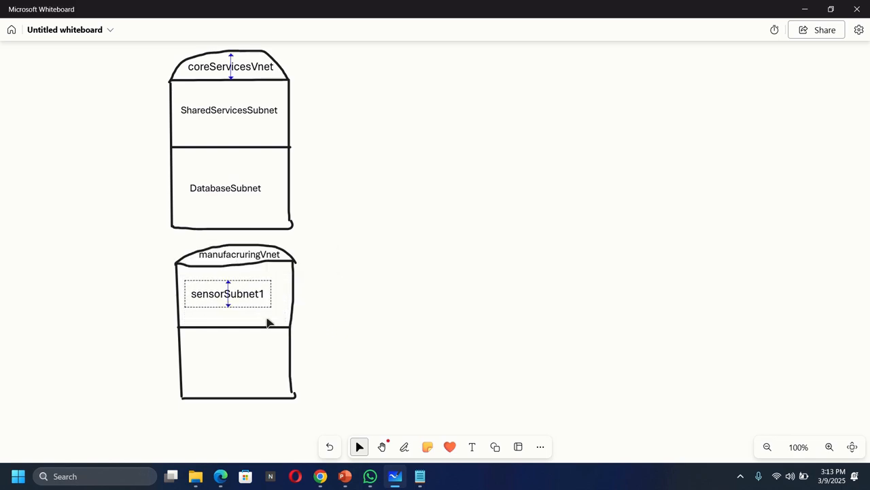
Label the lower half of the manufacruringVnet box sensorSubnet2 and shrink the text to fit inside the outline.
{"action": "left_click", "coordinate": [472, 450]}
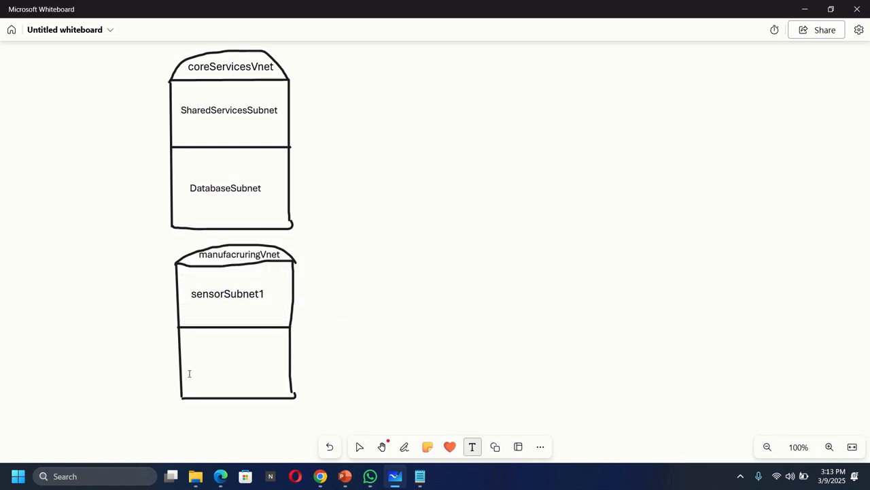
{"action": "left_click", "coordinate": [189, 373]}
{"action": "type", "text": "sen"}
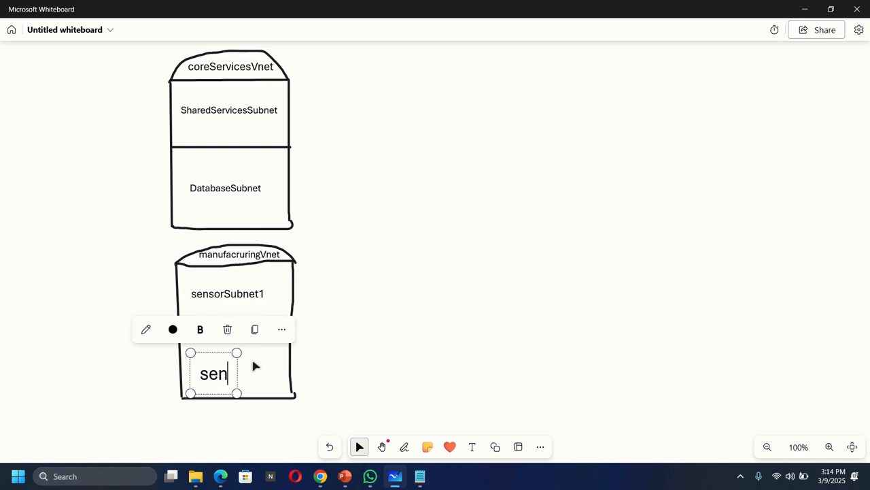
{"action": "type", "text": "sor"}
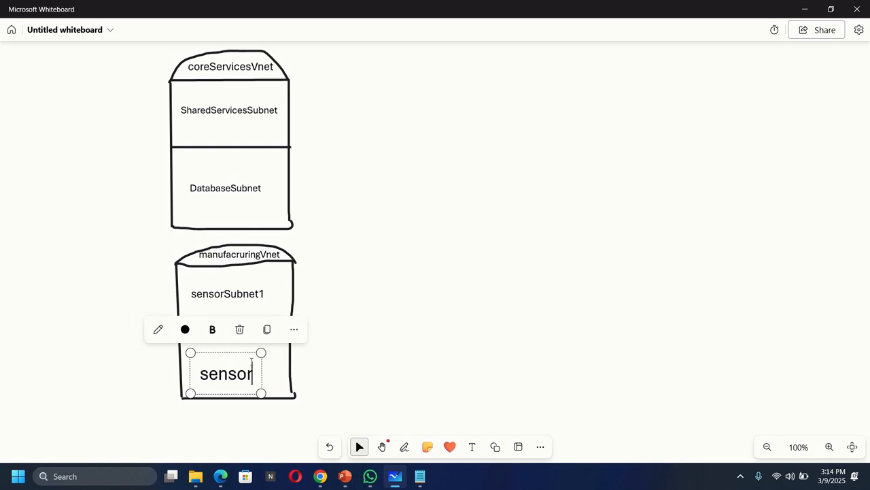
{"action": "type", "text": "Subnet2"}
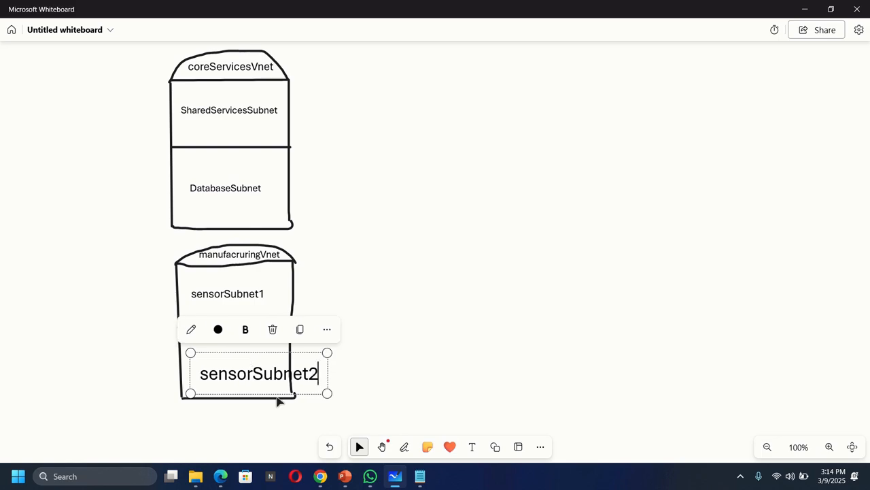
{"action": "left_click", "coordinate": [360, 386]}
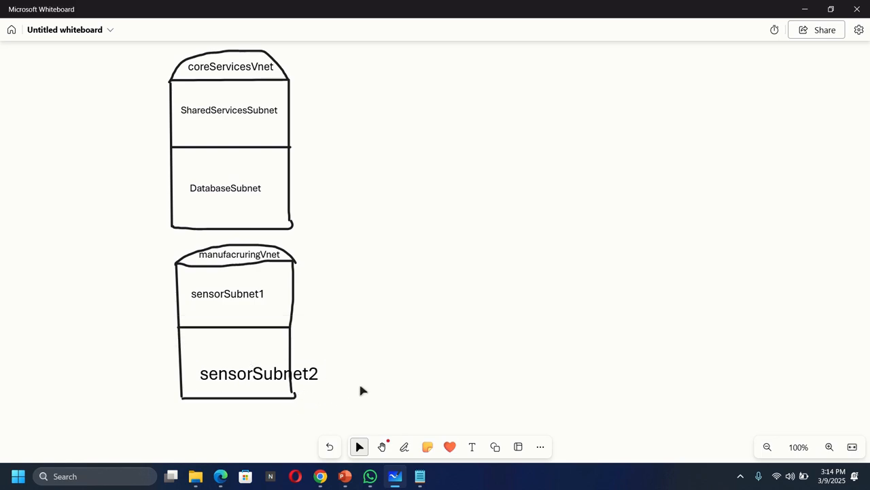
{"action": "left_click", "coordinate": [313, 374]}
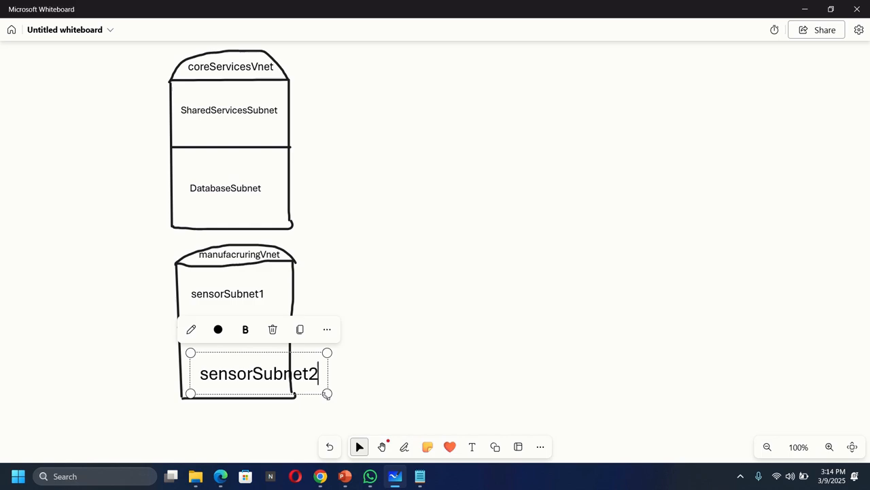
{"action": "left_click_drag", "start_coordinate": [328, 394], "coordinate": [277, 381]}
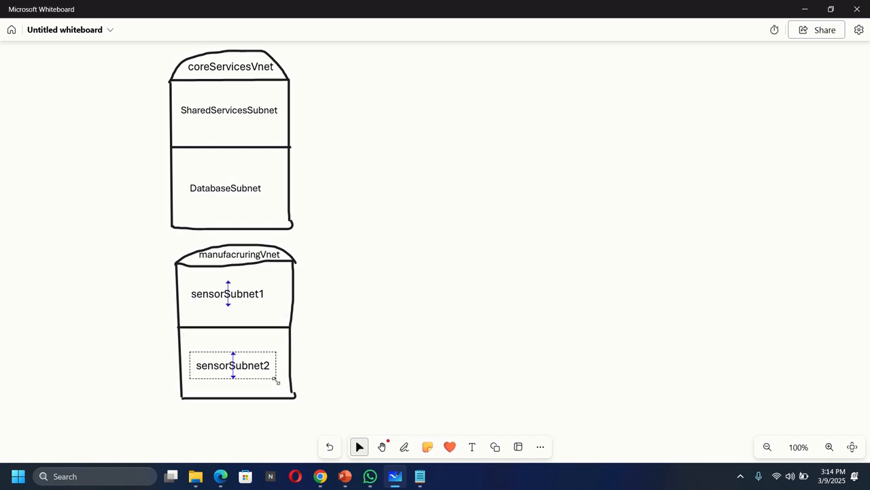
{"action": "left_click", "coordinate": [357, 367]}
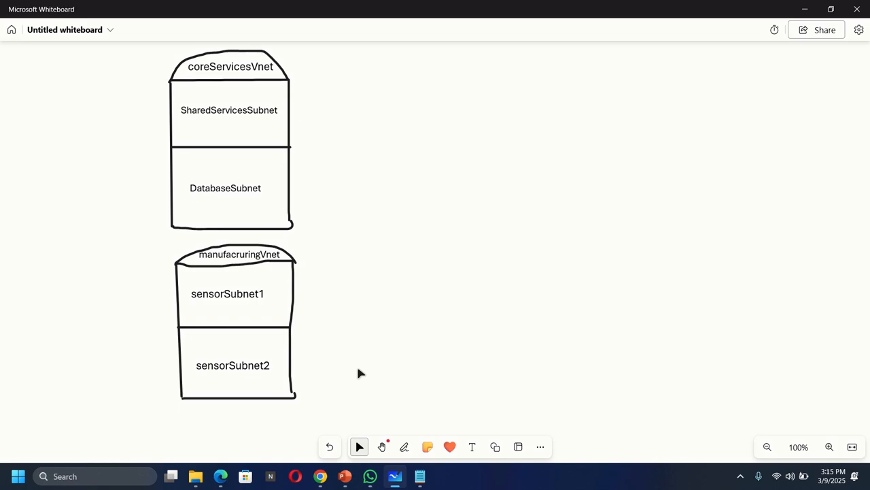
Switch to the Azure portal in Chrome, search for appli, and open Application security groups.
{"action": "left_click", "coordinate": [321, 476]}
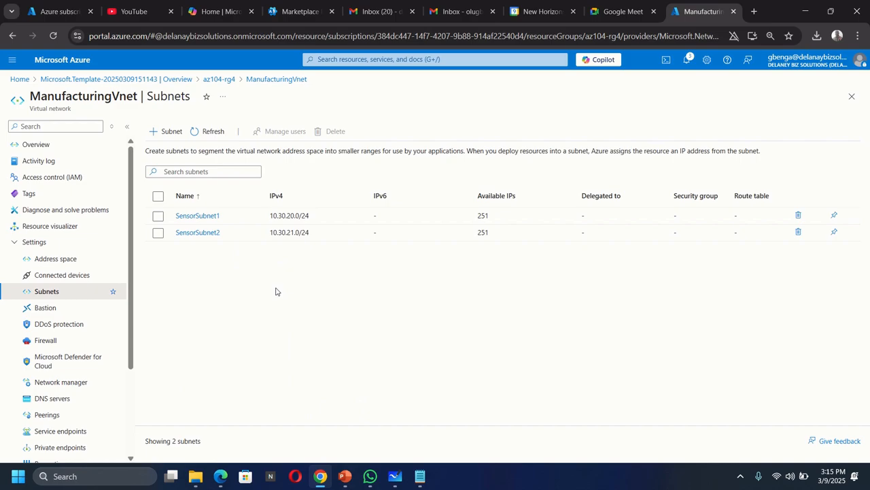
{"action": "left_click", "coordinate": [363, 60]}
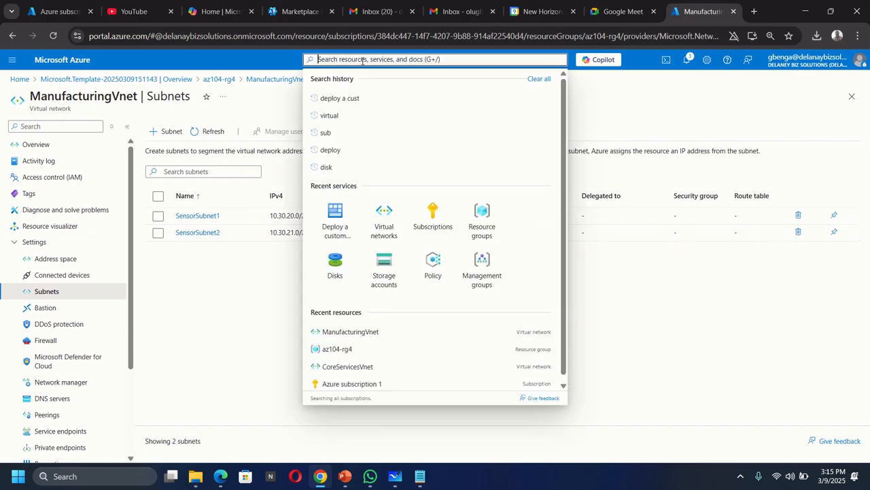
{"action": "type", "text": "app"}
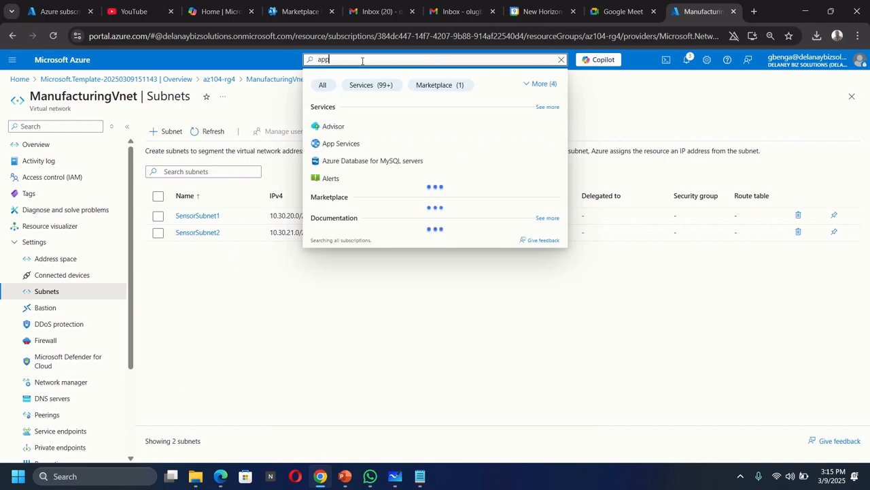
{"action": "type", "text": "li"}
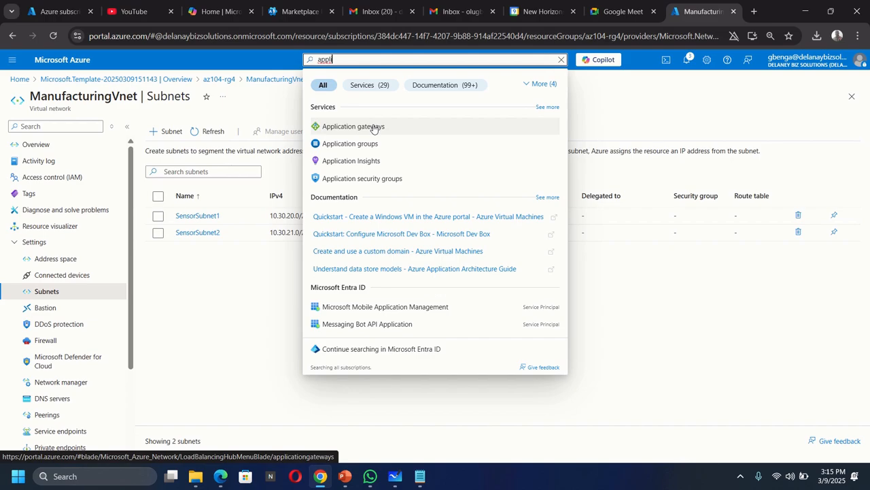
{"action": "left_click", "coordinate": [361, 179]}
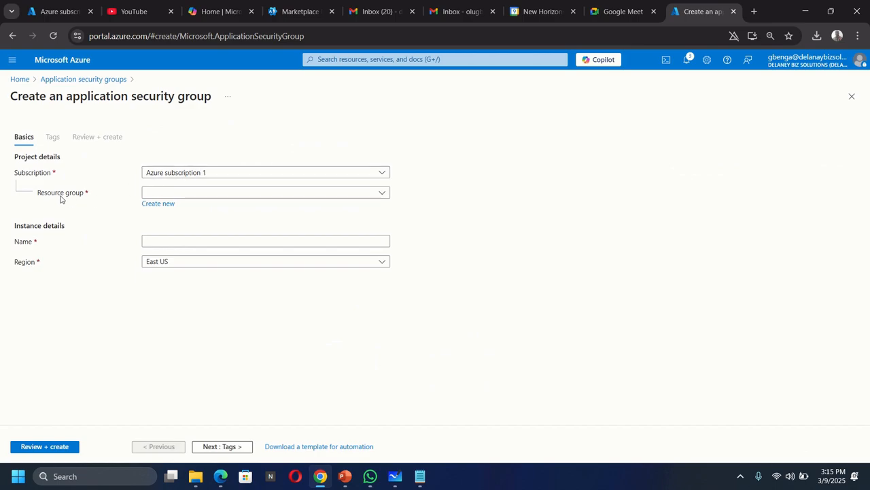
Create an application security group named asg-web in resource group az104-rg4, keeping the East US region.
{"action": "left_click", "coordinate": [169, 195]}
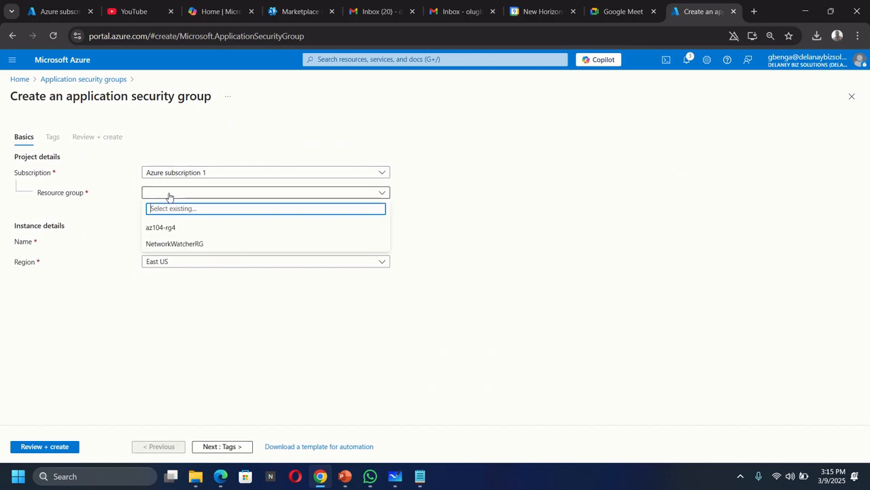
{"action": "left_click", "coordinate": [170, 229]}
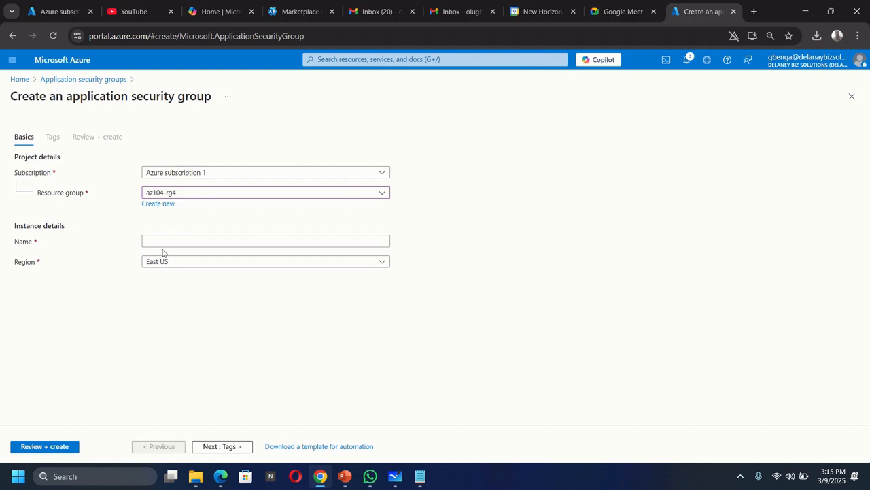
{"action": "left_click", "coordinate": [176, 242]}
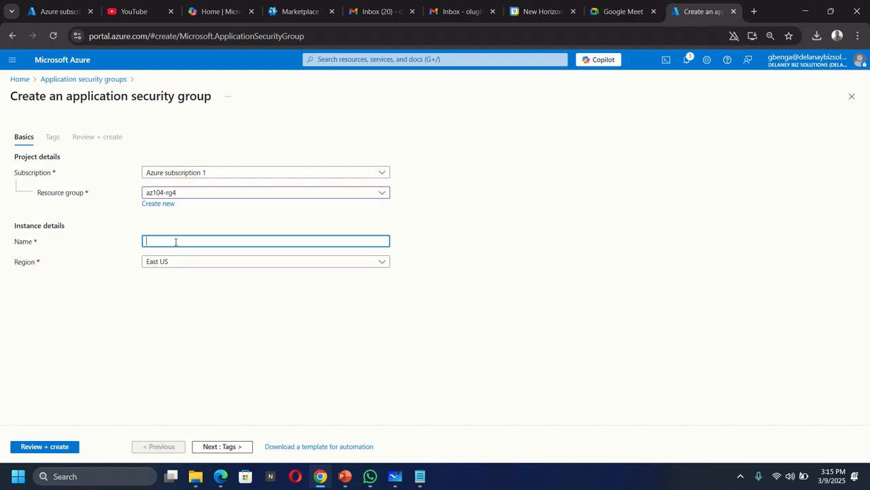
{"action": "type", "text": "asg-web"}
{"action": "left_click", "coordinate": [45, 449]}
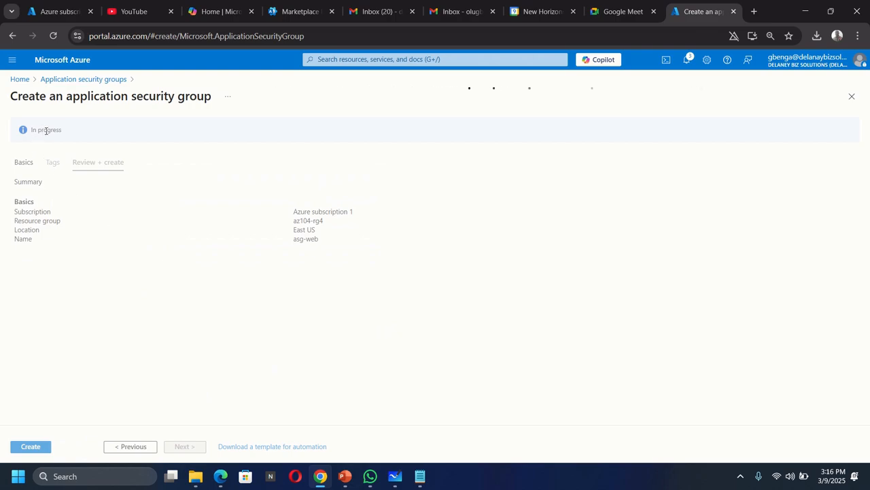
{"action": "left_click", "coordinate": [25, 447]}
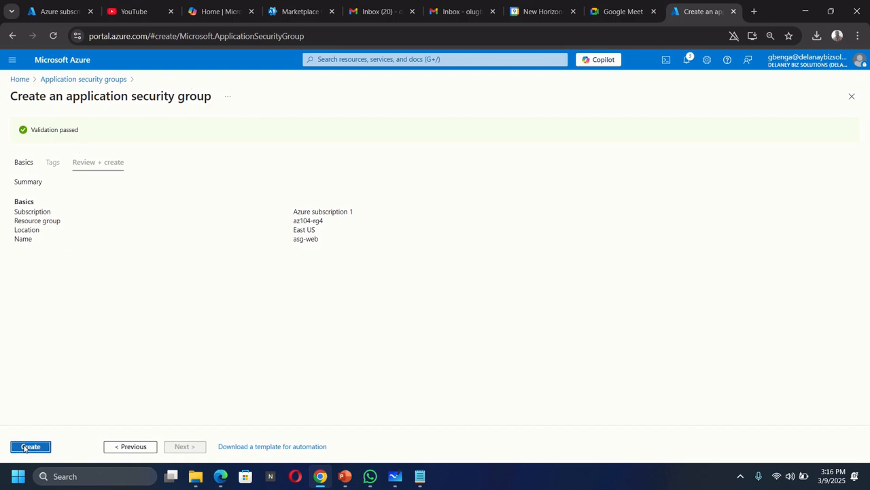
Switch to Microsoft Whiteboard and draw a small black rectangle with the pen, to the right of the coreServicesVnet box.
{"action": "left_click", "coordinate": [395, 476]}
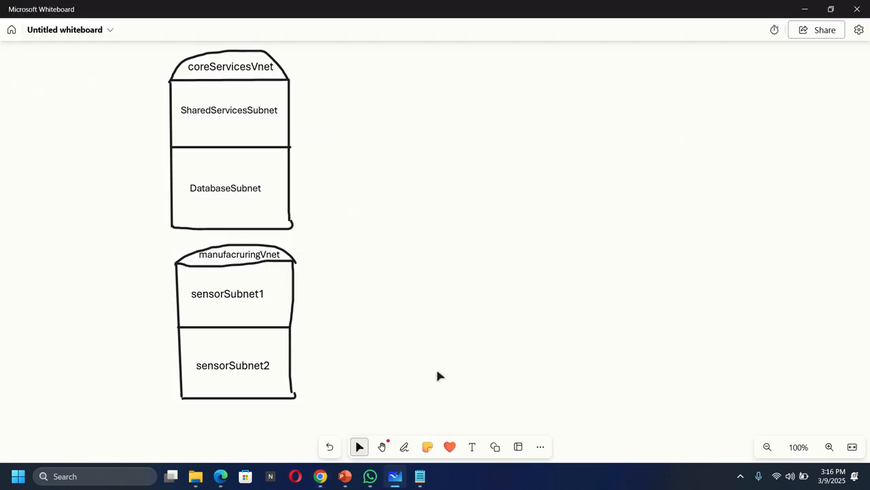
{"action": "left_click", "coordinate": [404, 447]}
{"action": "left_click", "coordinate": [355, 422]}
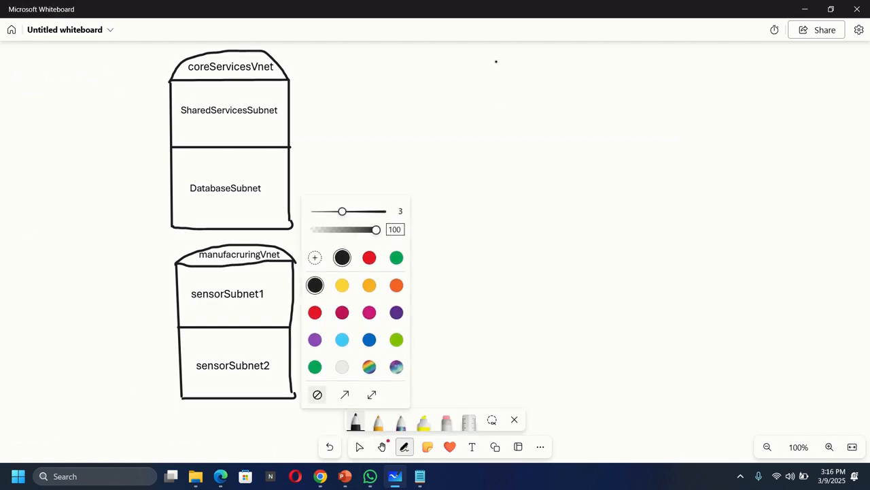
{"action": "left_click", "coordinate": [497, 69]}
{"action": "mouse_move", "coordinate": [497, 70]}
{"action": "left_mouse_down"}
{"action": "mouse_move", "coordinate": [499, 156]}
{"action": "mouse_move", "coordinate": [498, 137]}
{"action": "left_mouse_up"}
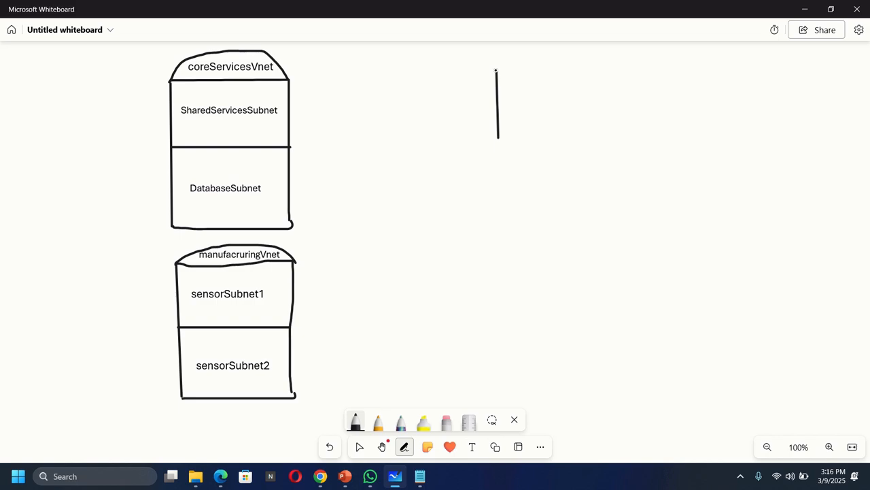
{"action": "mouse_move", "coordinate": [496, 70]}
{"action": "left_mouse_down"}
{"action": "mouse_move", "coordinate": [596, 67]}
{"action": "mouse_move", "coordinate": [593, 132]}
{"action": "mouse_move", "coordinate": [498, 138]}
{"action": "left_mouse_up"}
Label the new rectangle asg-web and shrink the text to fit inside it.
{"action": "left_click", "coordinate": [473, 447]}
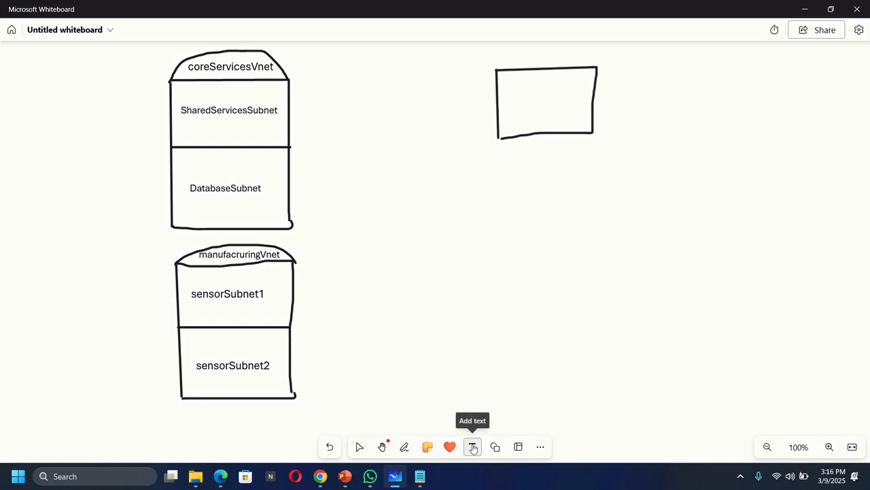
{"action": "left_click", "coordinate": [508, 101]}
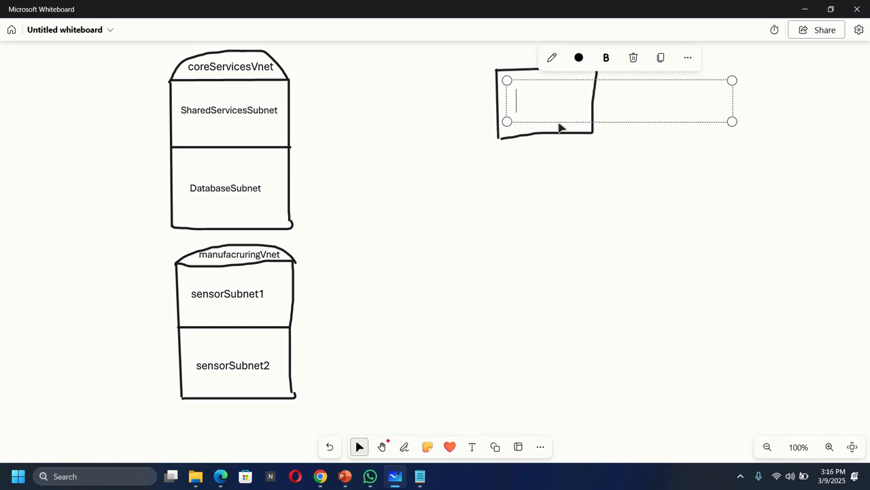
{"action": "type", "text": "asg"}
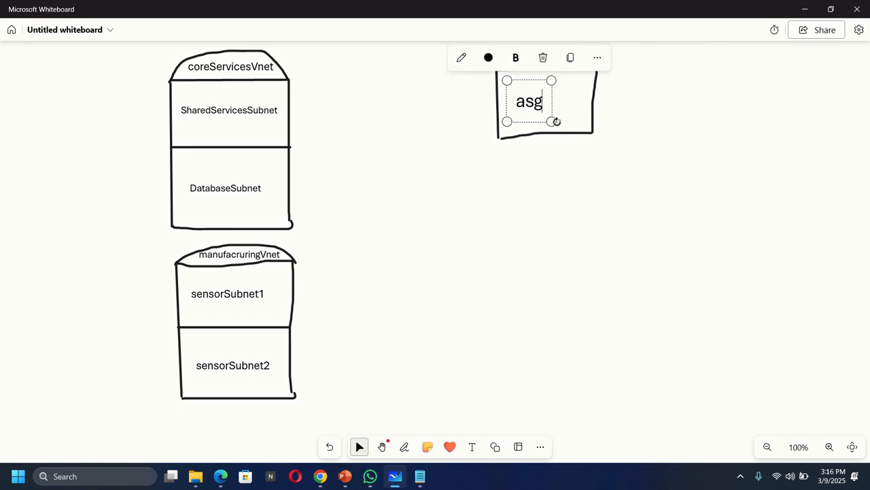
{"action": "type", "text": "-web"}
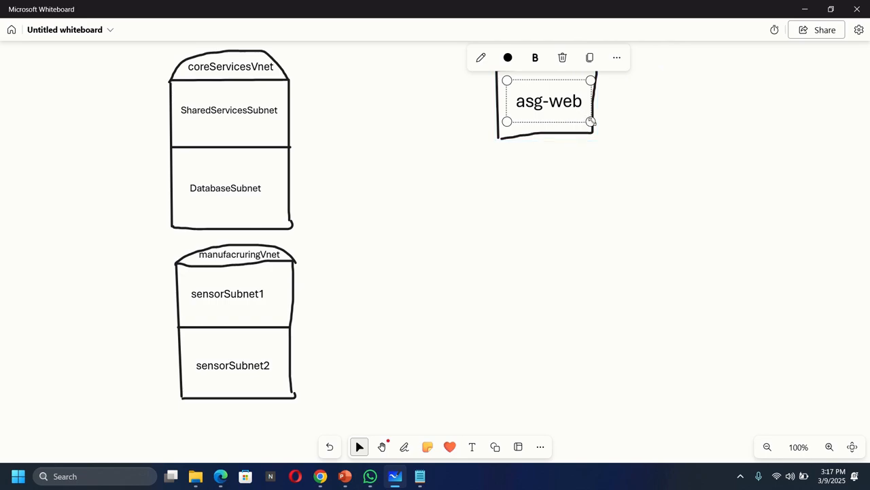
{"action": "left_click_drag", "start_coordinate": [588, 121], "coordinate": [580, 115]}
{"action": "left_click", "coordinate": [643, 136]}
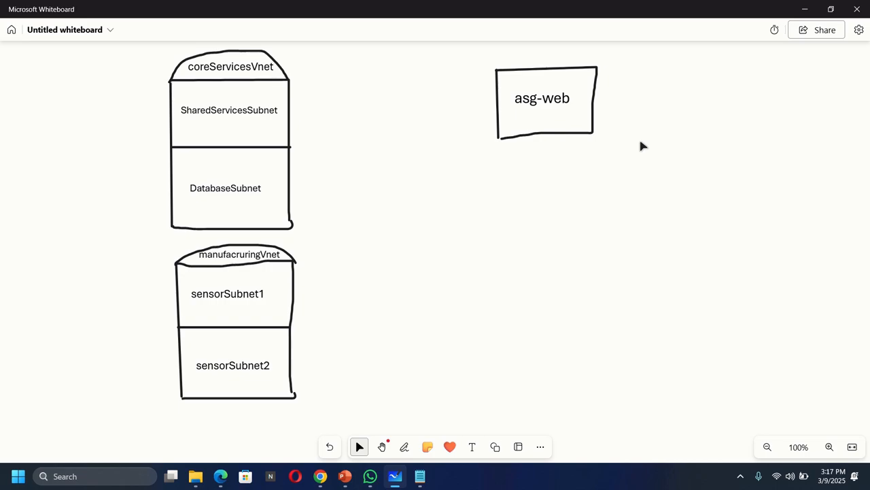
Switch back to the Azure portal in Chrome.
{"action": "left_click", "coordinate": [321, 476]}
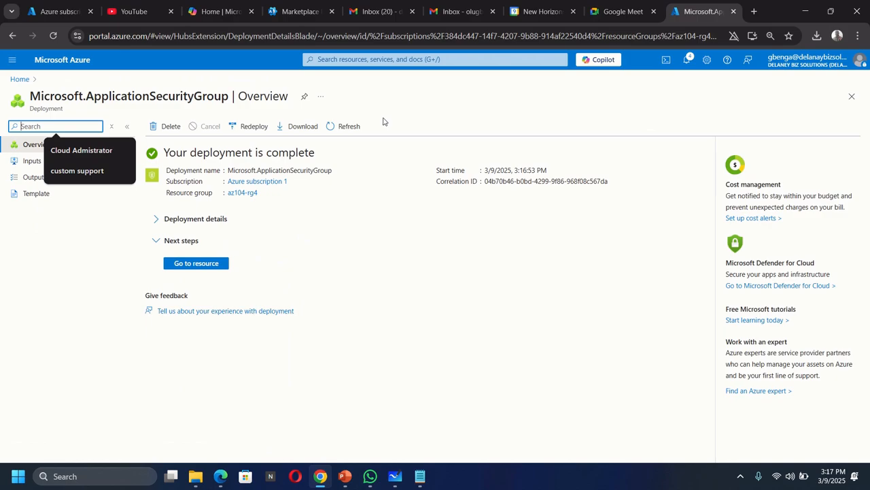
{"action": "left_click", "coordinate": [386, 60]}
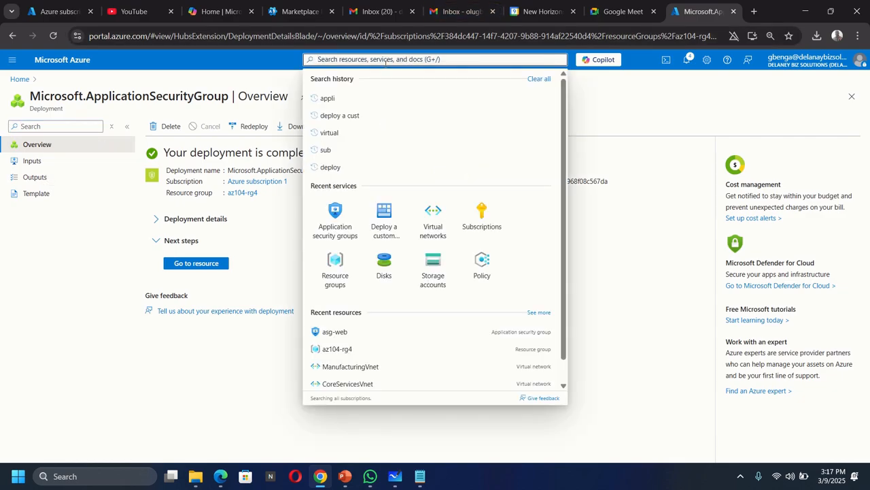
{"action": "type", "text": "net"}
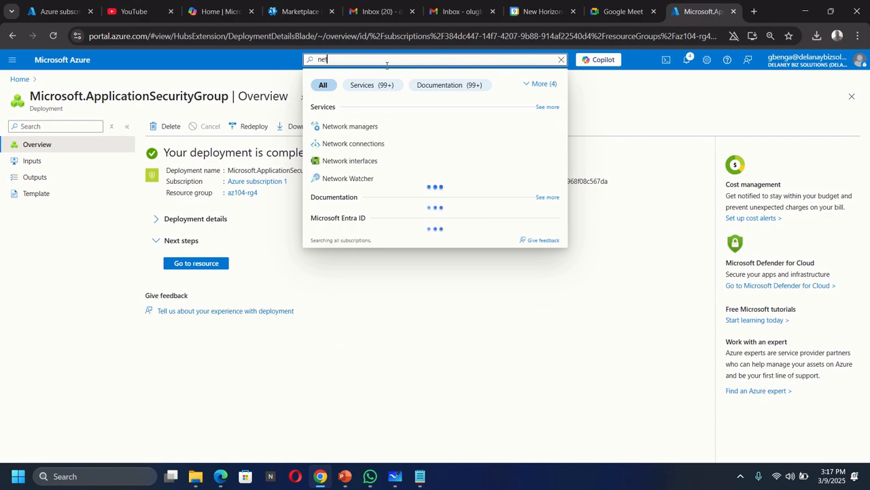
{"action": "key", "text": "BackSpace"}
{"action": "key", "text": "BackSpace"}
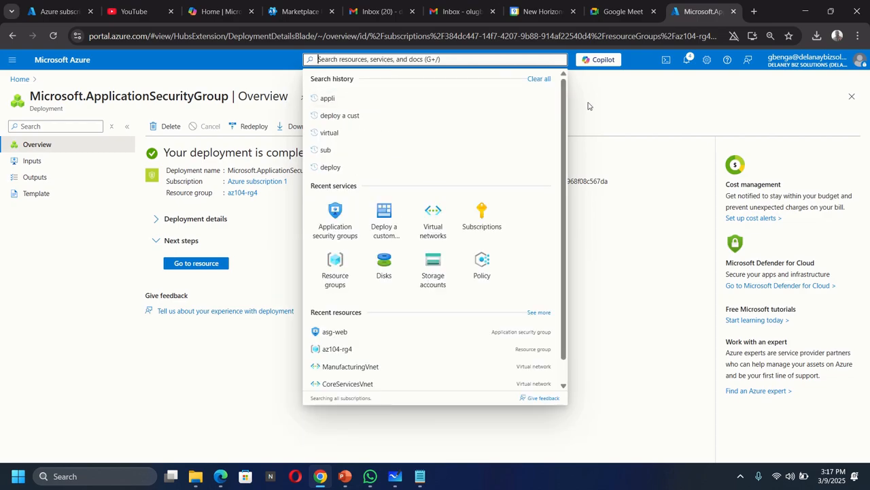
{"action": "left_click", "coordinate": [671, 112]}
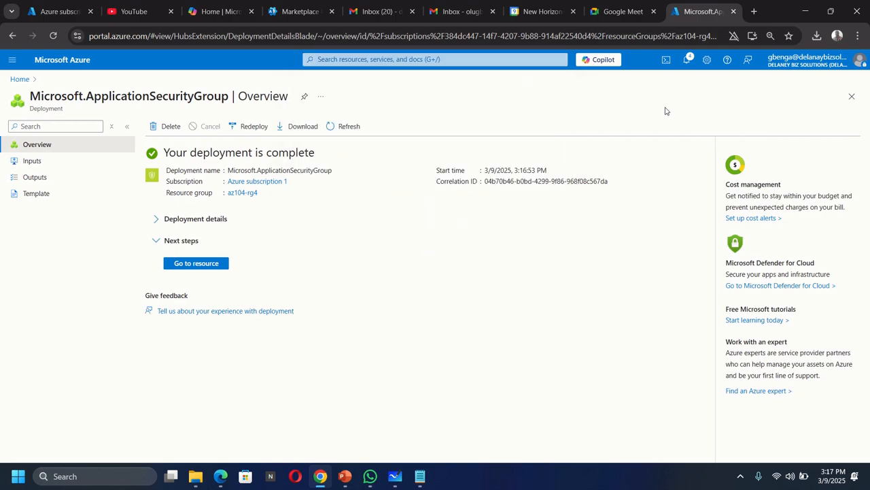
Search the portal for network secu and open the Network security groups service.
{"action": "left_click", "coordinate": [329, 60]}
{"action": "type", "text": "n"}
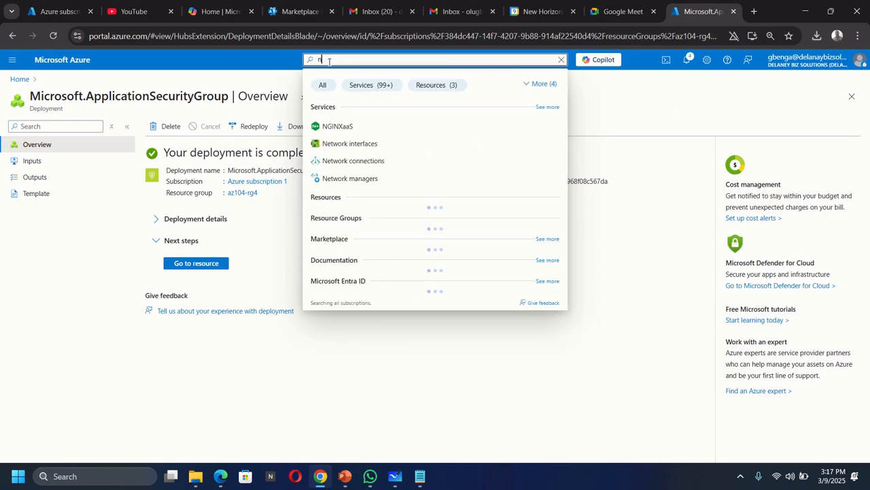
{"action": "type", "text": "etwor"}
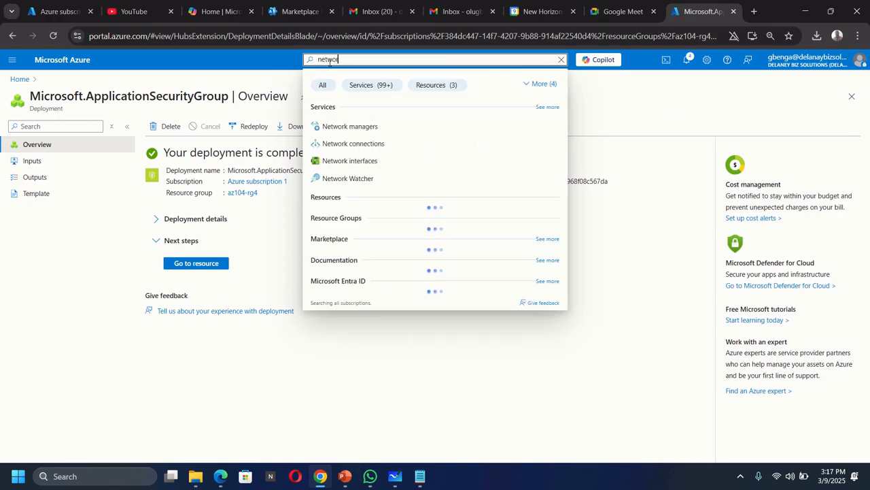
{"action": "type", "text": "k se"}
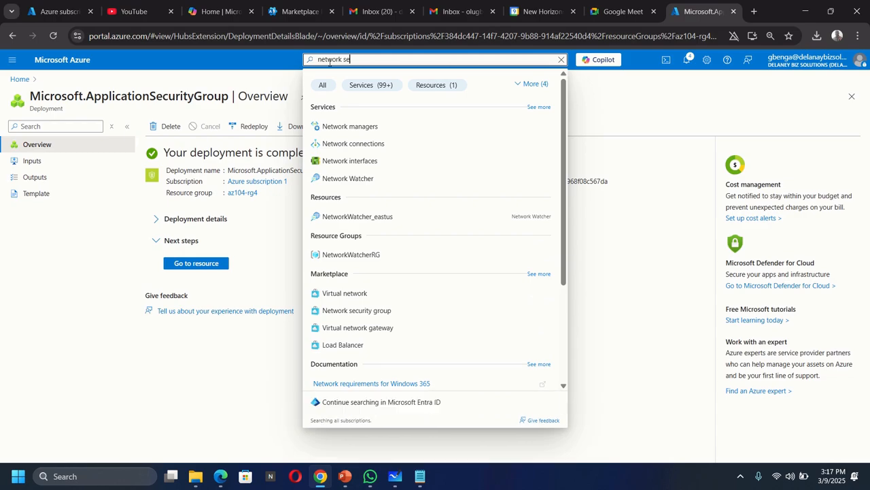
{"action": "type", "text": "cu"}
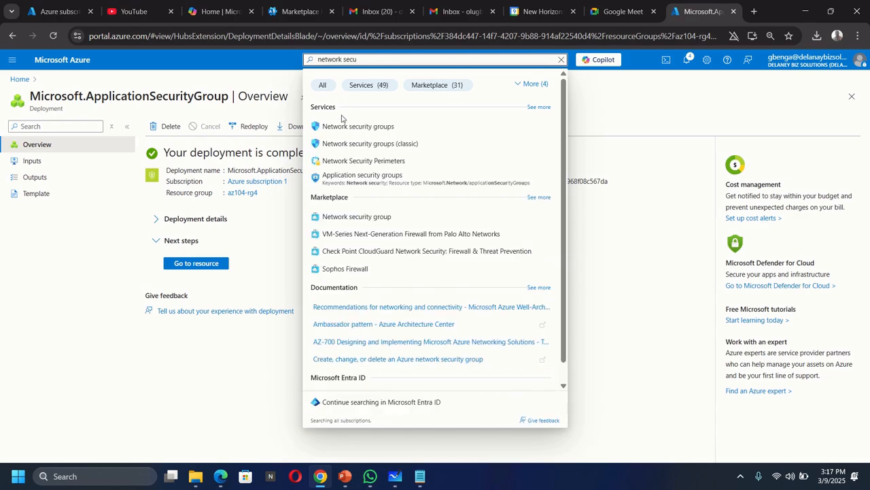
{"action": "left_click", "coordinate": [344, 127]}
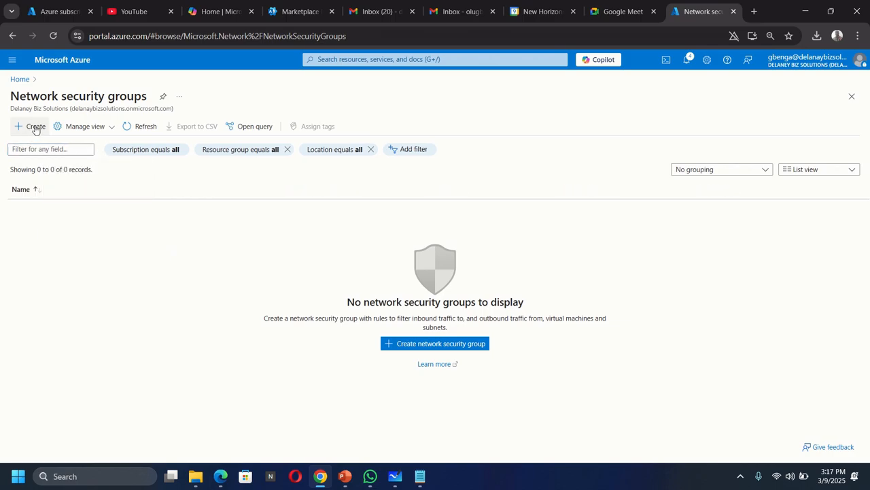
Create a network security group named myNSGSecure in resource group az104-rg4, keeping the East US region.
{"action": "left_click", "coordinate": [35, 128]}
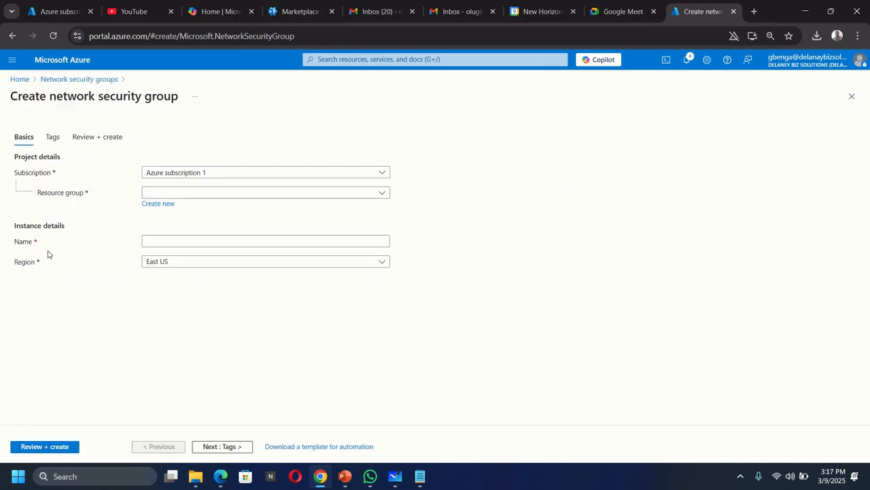
{"action": "left_click", "coordinate": [170, 195]}
{"action": "left_click", "coordinate": [169, 225]}
{"action": "left_click", "coordinate": [177, 241]}
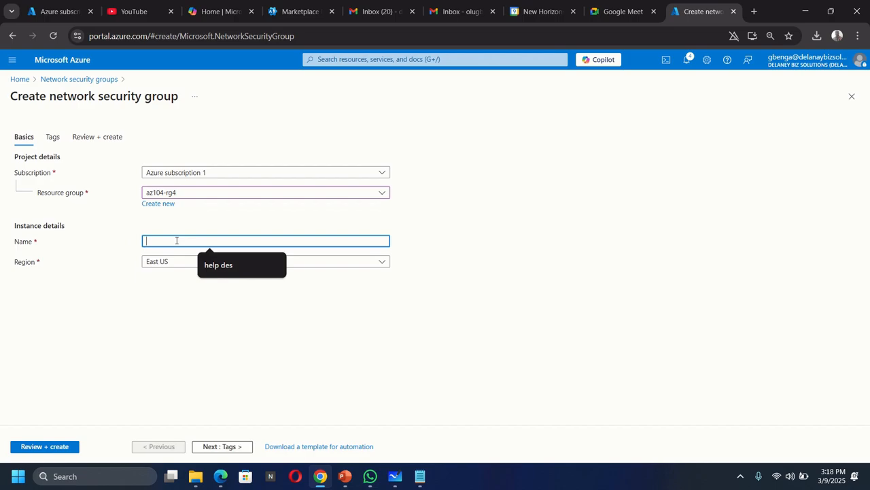
{"action": "type", "text": "myNSGSecure"}
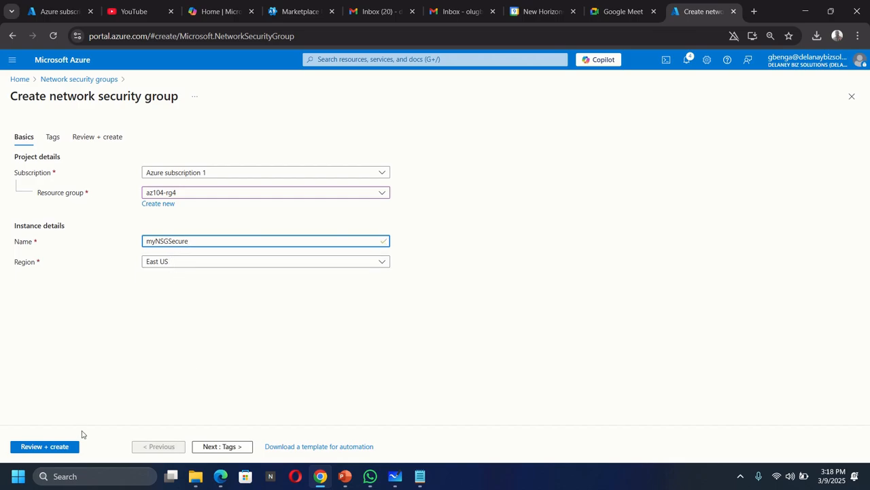
{"action": "left_click", "coordinate": [39, 446]}
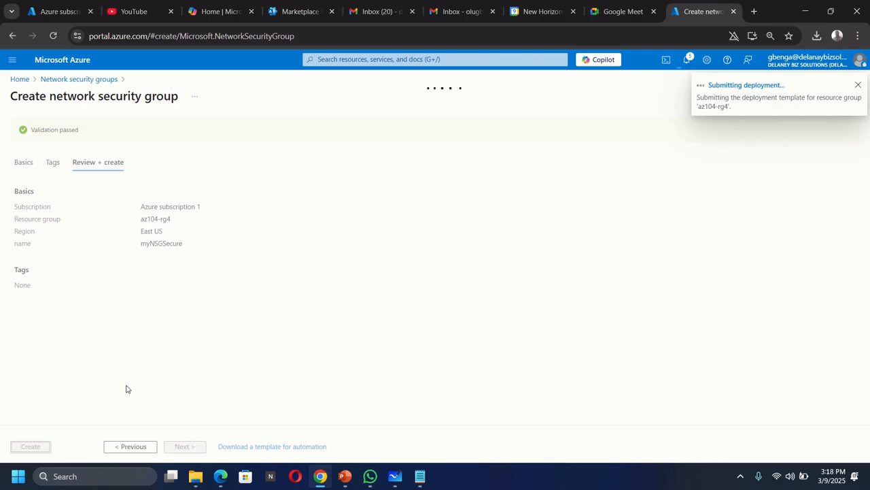
Switch to Microsoft Whiteboard and draw a tall rectangle with a domed top below the asg-web box.
{"action": "mouse_move", "coordinate": [393, 474]}
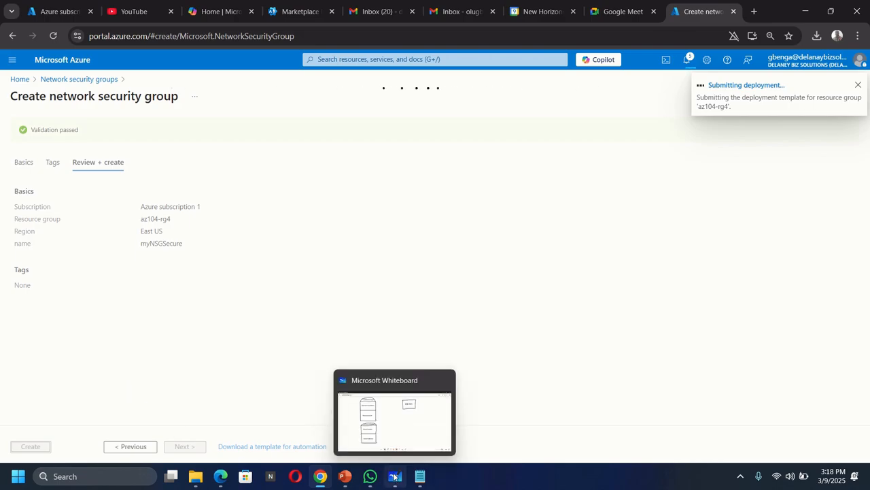
{"action": "left_click", "coordinate": [414, 438]}
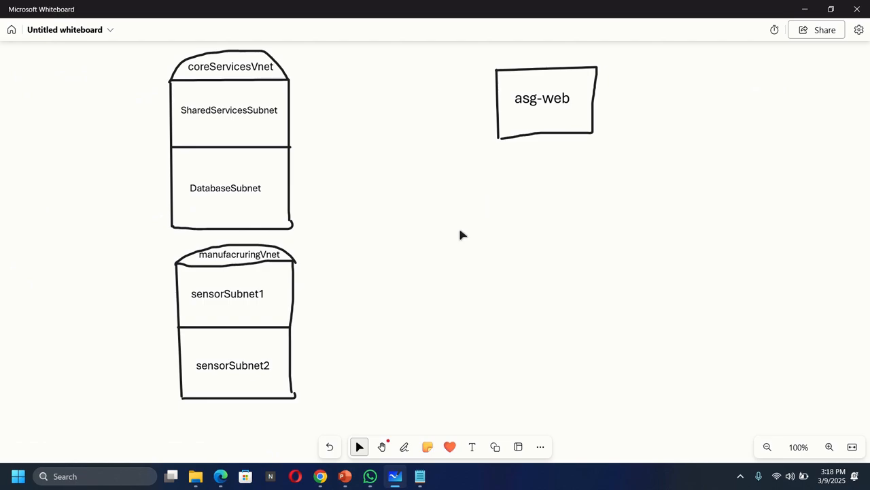
{"action": "left_click", "coordinate": [404, 446]}
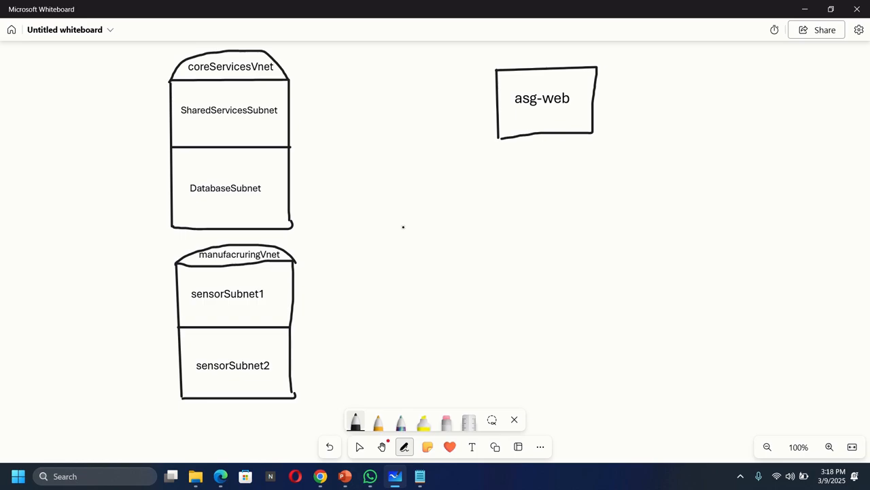
{"action": "left_click_drag", "start_coordinate": [404, 227], "coordinate": [404, 385]}
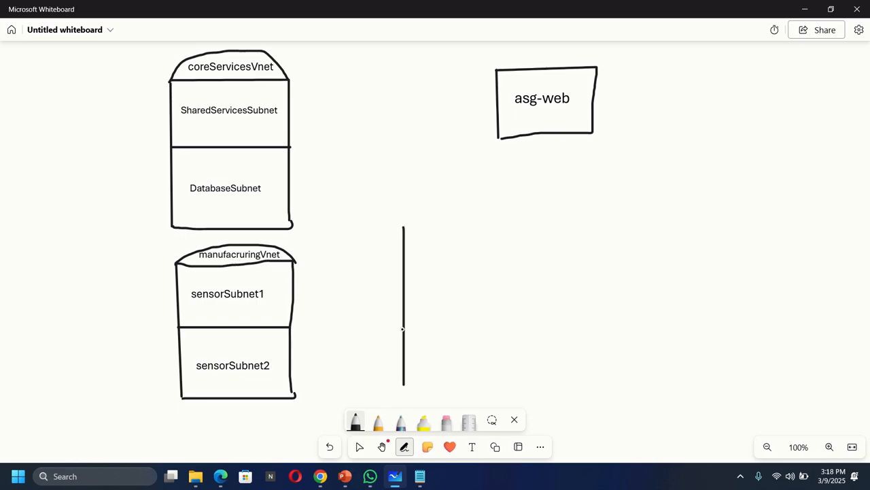
{"action": "mouse_move", "coordinate": [404, 227]}
{"action": "left_mouse_down"}
{"action": "mouse_move", "coordinate": [522, 228]}
{"action": "mouse_move", "coordinate": [524, 385]}
{"action": "left_mouse_up"}
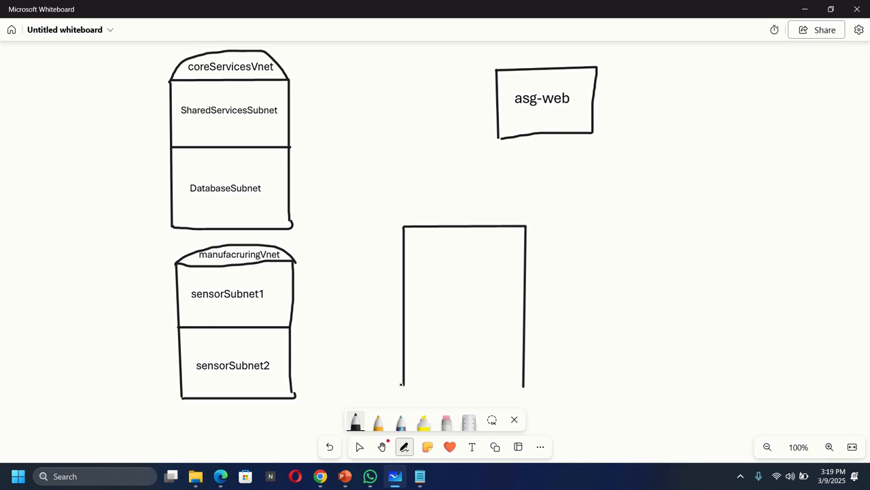
{"action": "left_click_drag", "start_coordinate": [401, 384], "coordinate": [522, 386]}
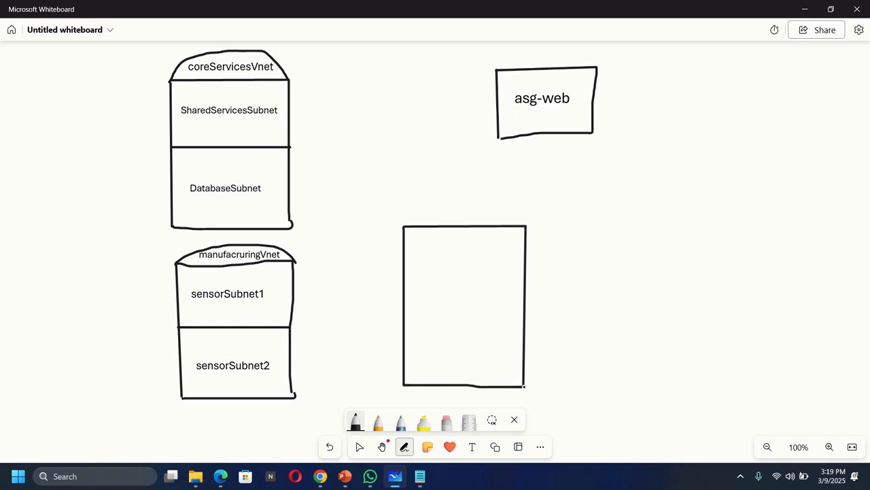
{"action": "mouse_move", "coordinate": [404, 226]}
{"action": "left_mouse_down"}
{"action": "mouse_move", "coordinate": [419, 208]}
{"action": "mouse_move", "coordinate": [481, 196]}
{"action": "mouse_move", "coordinate": [517, 210]}
{"action": "mouse_move", "coordinate": [525, 226]}
{"action": "left_mouse_up"}
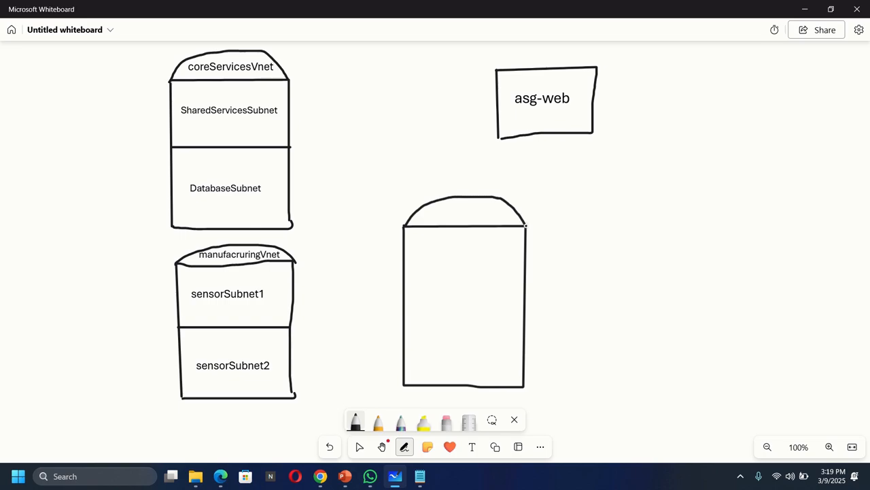
Label the domed top of the new shape myNSGSecure and shrink the text to fit inside it.
{"action": "left_click", "coordinate": [476, 449]}
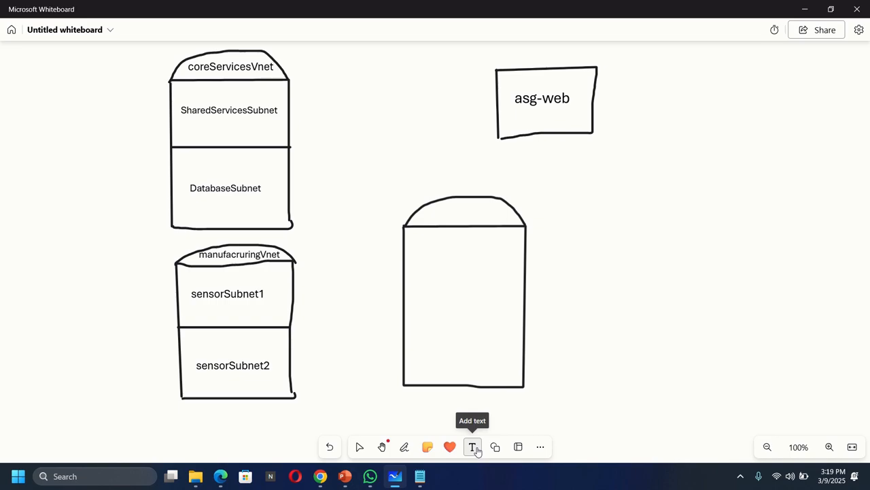
{"action": "left_click", "coordinate": [423, 220]}
{"action": "type", "text": "my"}
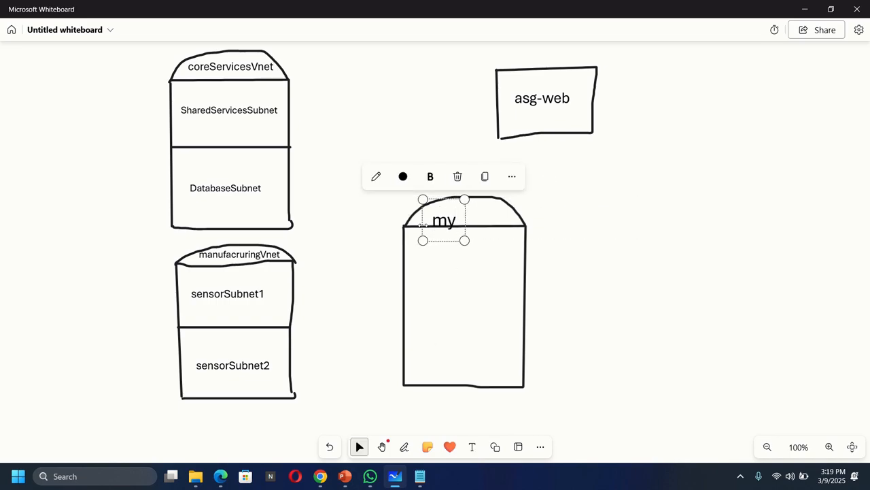
{"action": "type", "text": "NS"}
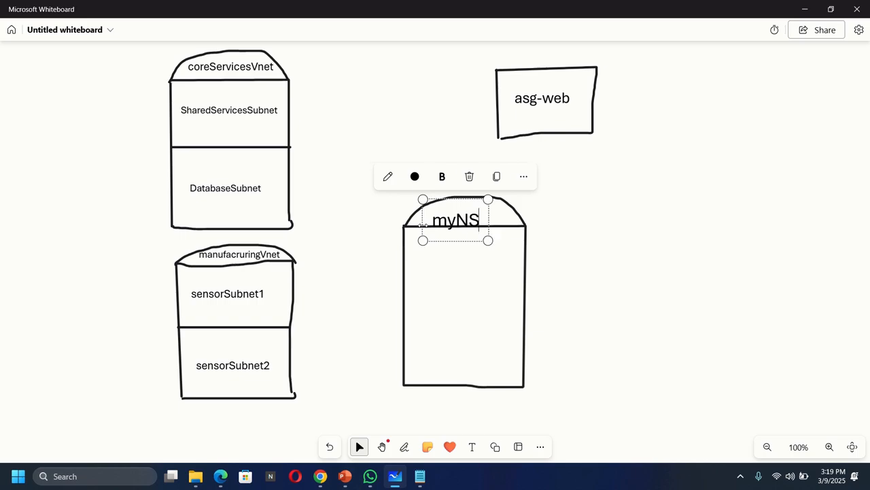
{"action": "type", "text": "G"}
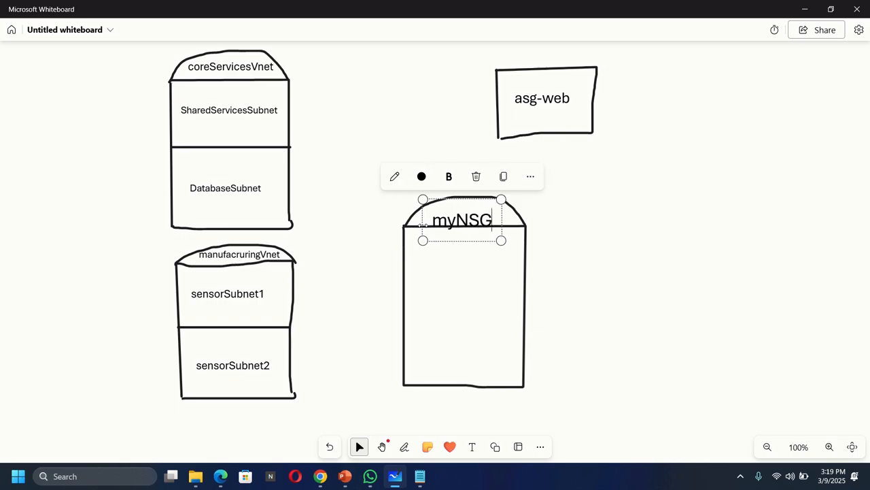
{"action": "type", "text": "Secure"}
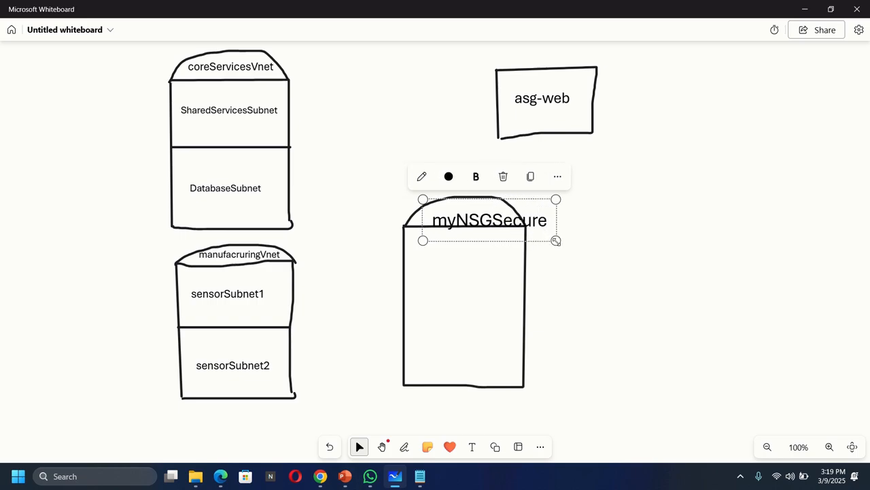
{"action": "left_click_drag", "start_coordinate": [555, 240], "coordinate": [514, 232]}
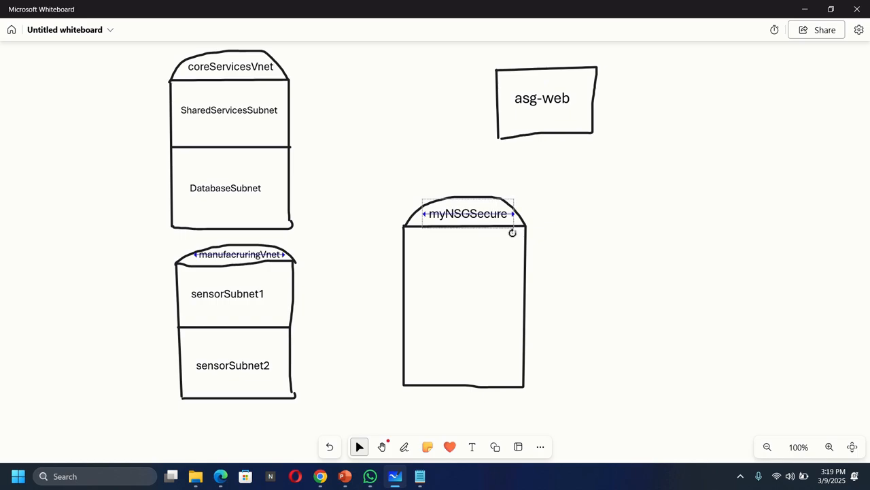
{"action": "left_click", "coordinate": [578, 274]}
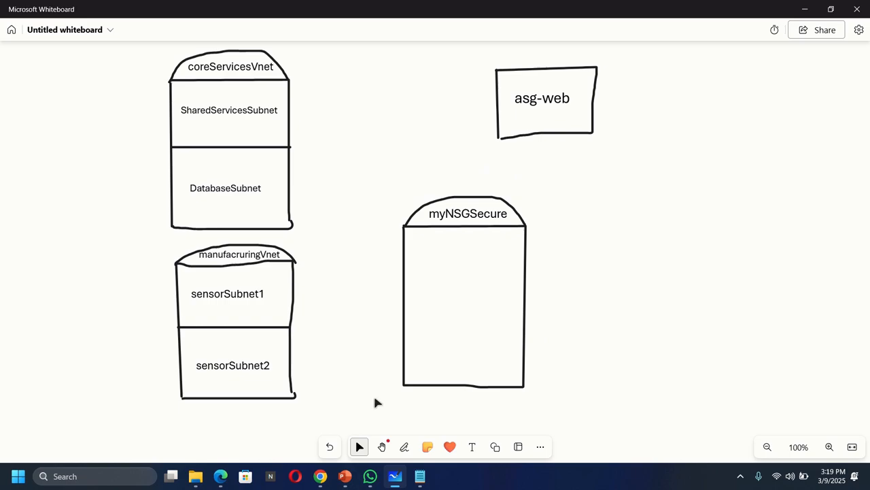
Switch back to the Azure portal and open the Subnets settings of the newly deployed myNSGSecure resource.
{"action": "left_click", "coordinate": [289, 423]}
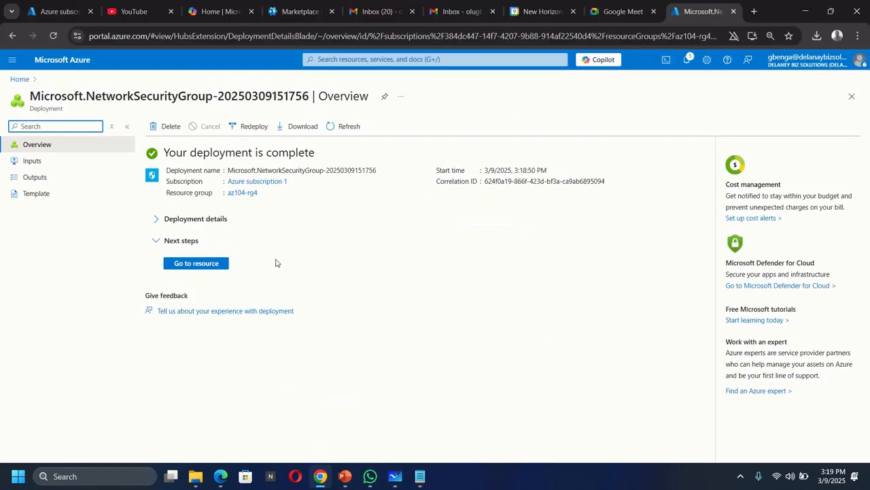
{"action": "left_click", "coordinate": [193, 264]}
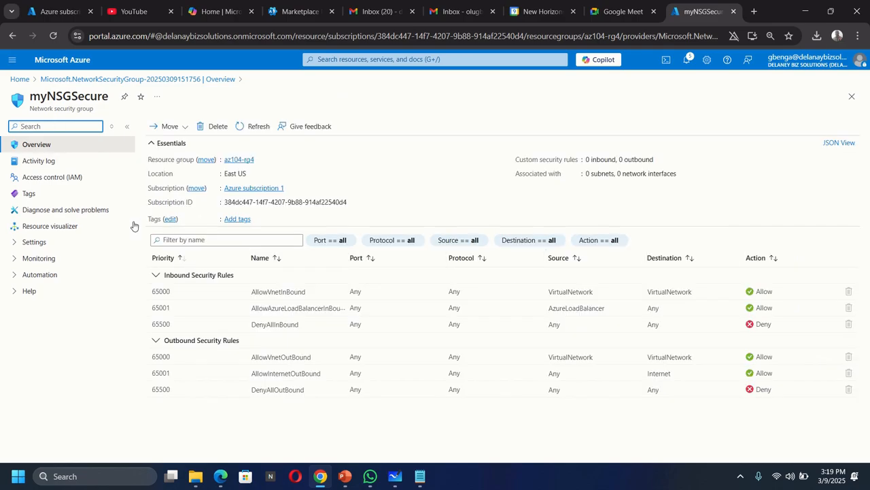
{"action": "left_click", "coordinate": [13, 244]}
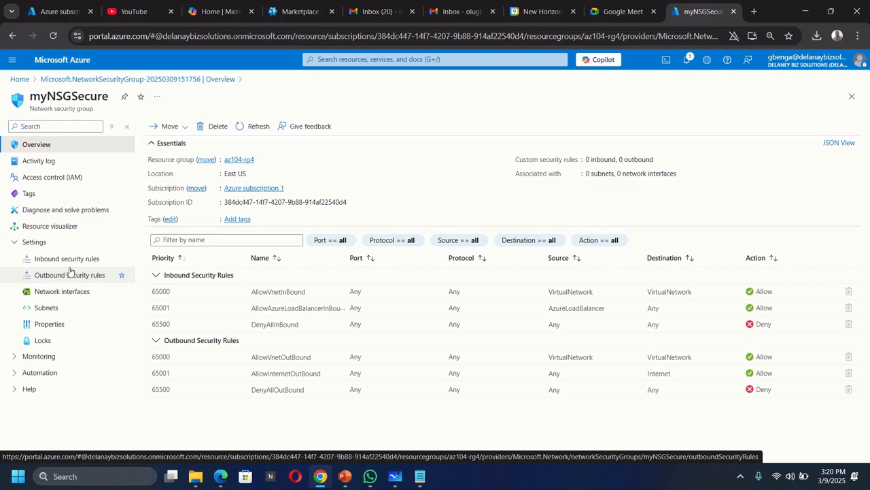
{"action": "left_click", "coordinate": [45, 310]}
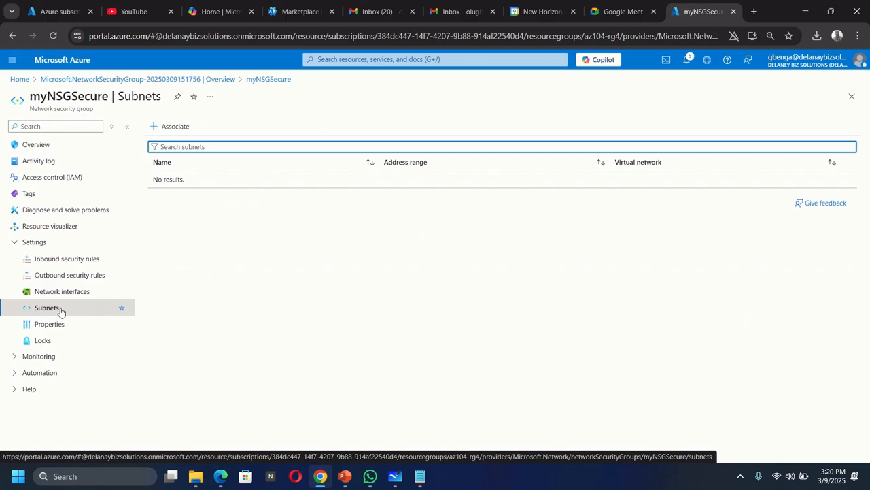
Return to Microsoft Whiteboard and divide the myNSGSecure rectangle into three sections with two horizontal pen lines.
{"action": "left_click", "coordinate": [400, 475]}
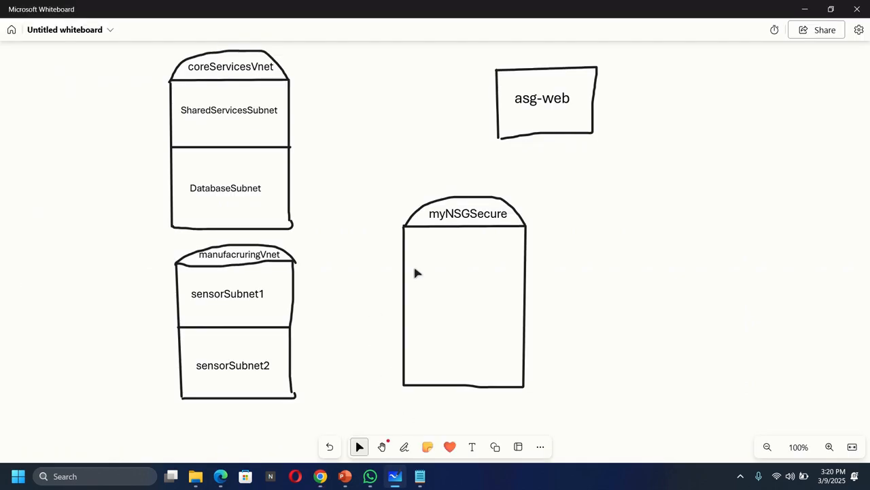
{"action": "left_click", "coordinate": [404, 446]}
{"action": "left_click", "coordinate": [355, 421]}
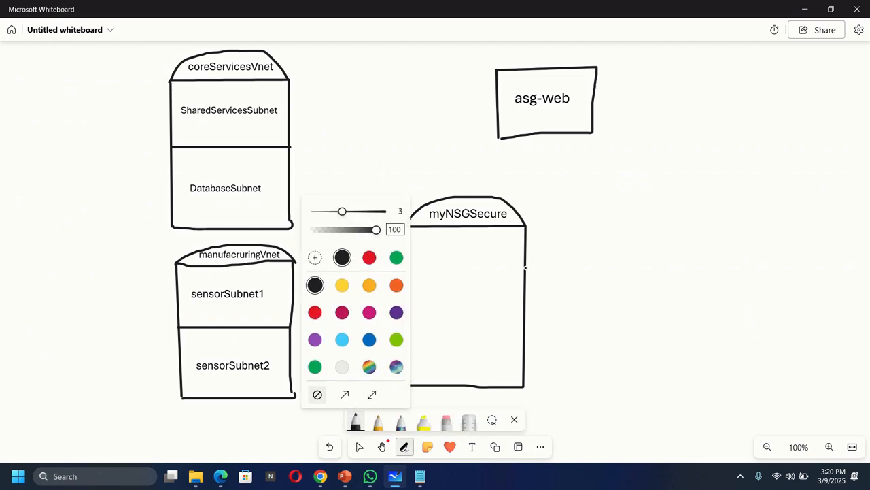
{"action": "left_click_drag", "start_coordinate": [526, 269], "coordinate": [410, 266]}
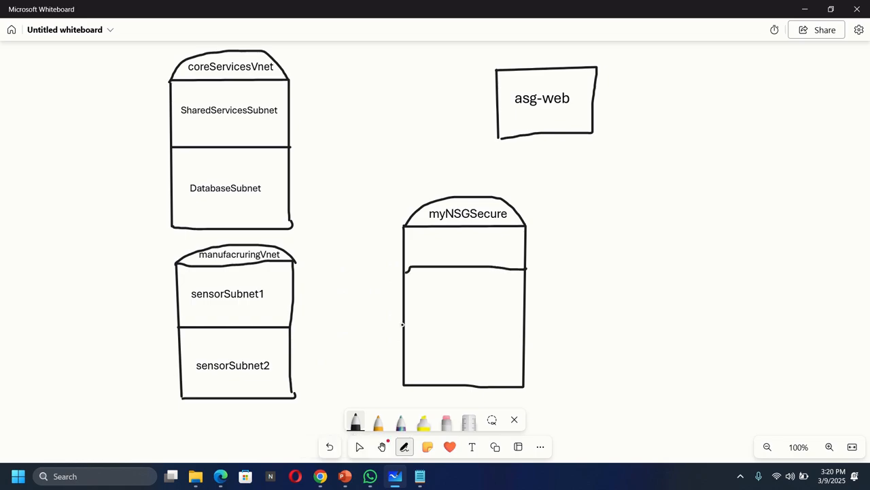
{"action": "left_click_drag", "start_coordinate": [406, 323], "coordinate": [525, 324]}
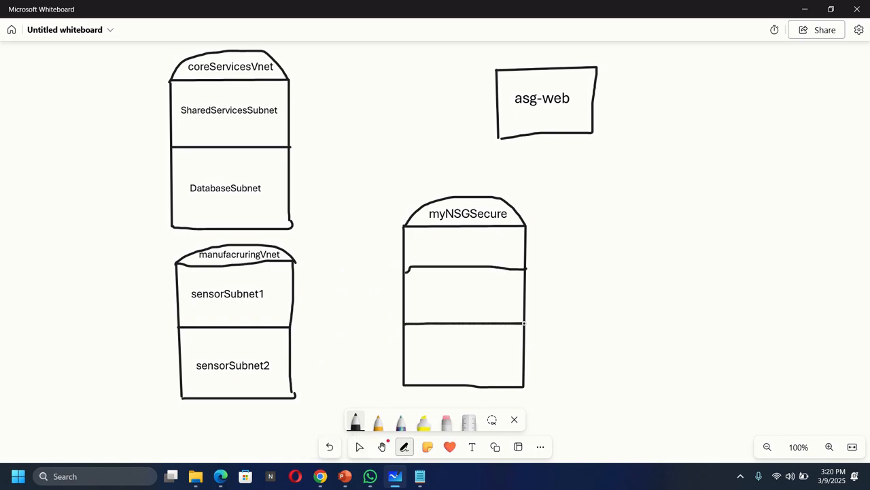
Label the first section of the myNSGSecure shape inbound and shrink the text into its upper corner.
{"action": "left_click", "coordinate": [471, 446]}
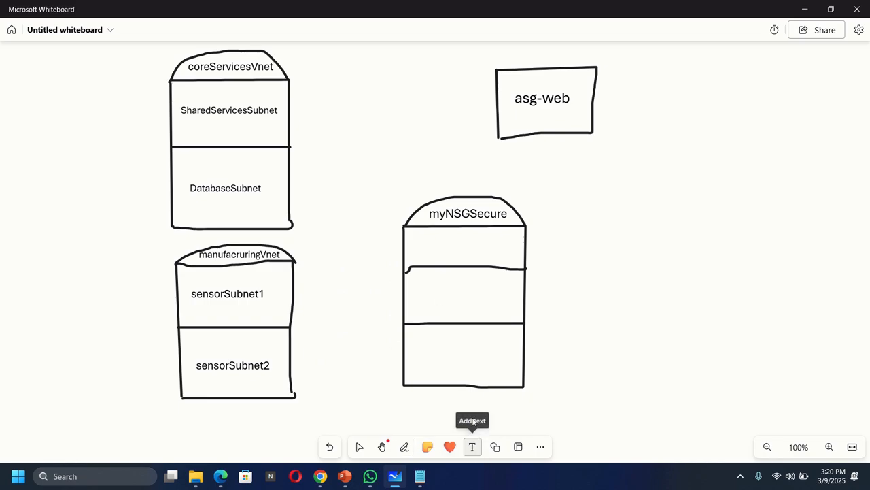
{"action": "left_click", "coordinate": [408, 234]}
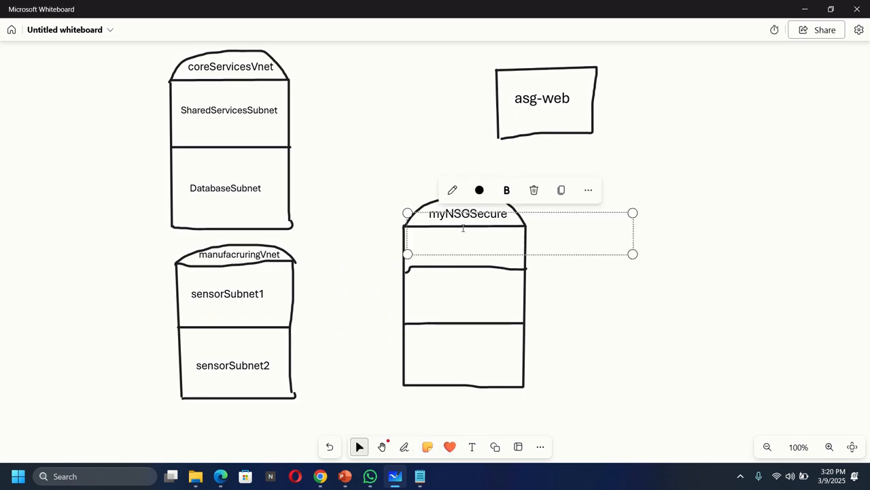
{"action": "type", "text": "inbound"}
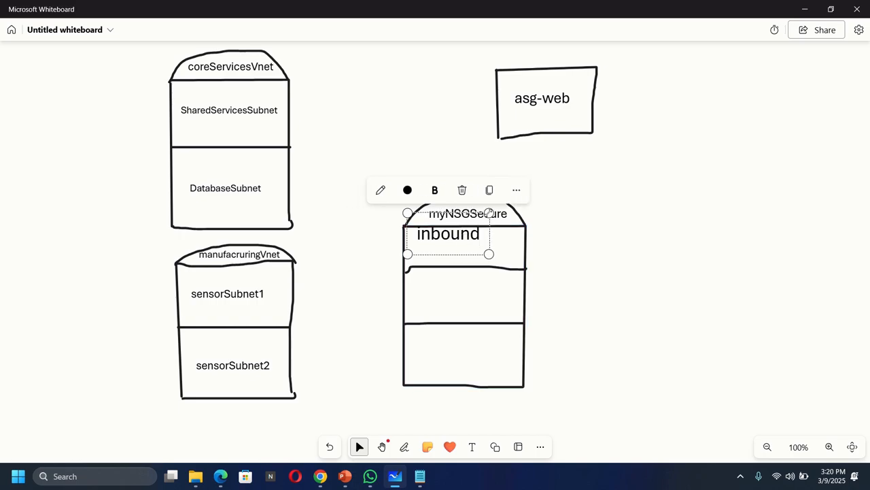
{"action": "left_click_drag", "start_coordinate": [489, 213], "coordinate": [455, 225]}
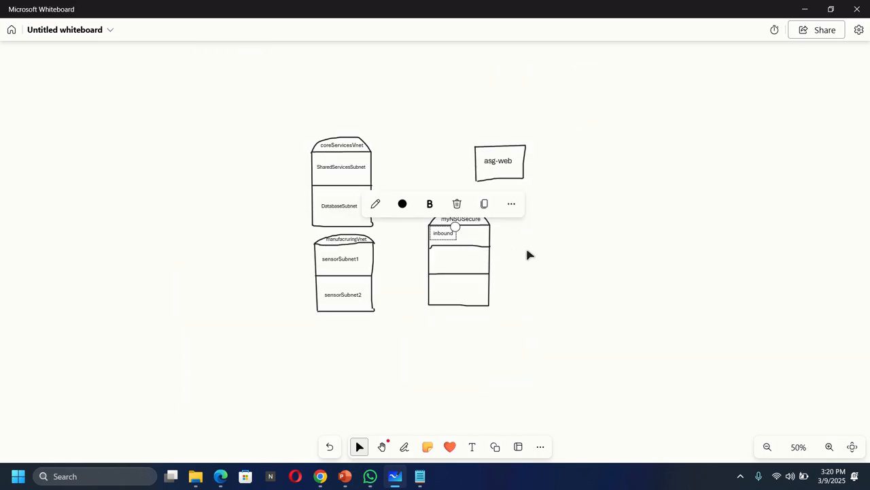
{"action": "key", "text": "ctrl+minus"}
{"action": "key", "text": "ctrl+minus"}
{"action": "key", "text": "ctrl+minus"}
{"action": "scroll", "coordinate": [531, 258], "scroll_direction": "up", "scroll_amount": 4}
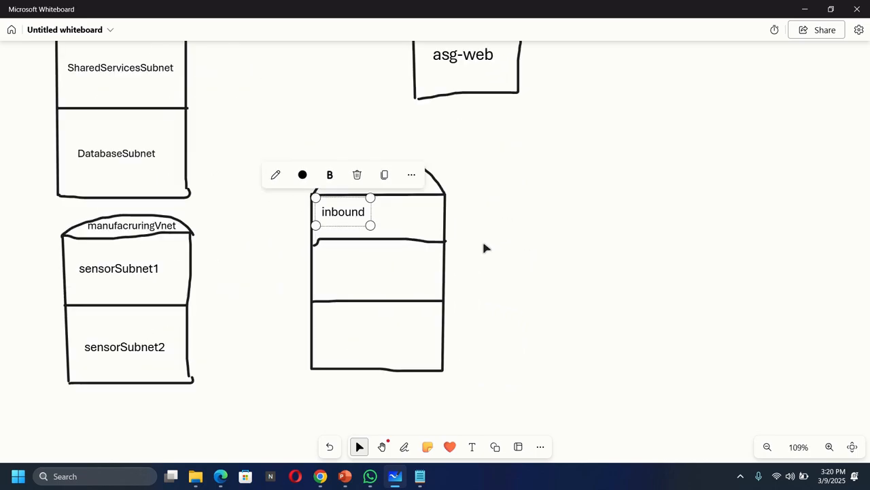
{"action": "left_click_drag", "start_coordinate": [370, 225], "coordinate": [353, 216]}
Label the middle section of the myNSGSecure shape outbound and shrink the text into its upper corner.
{"action": "left_click", "coordinate": [472, 447]}
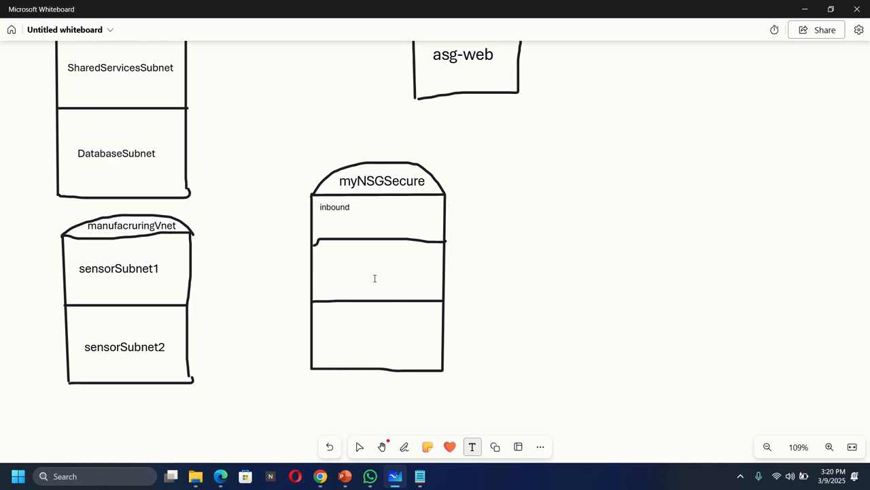
{"action": "left_click", "coordinate": [324, 259]}
{"action": "type", "text": "o"}
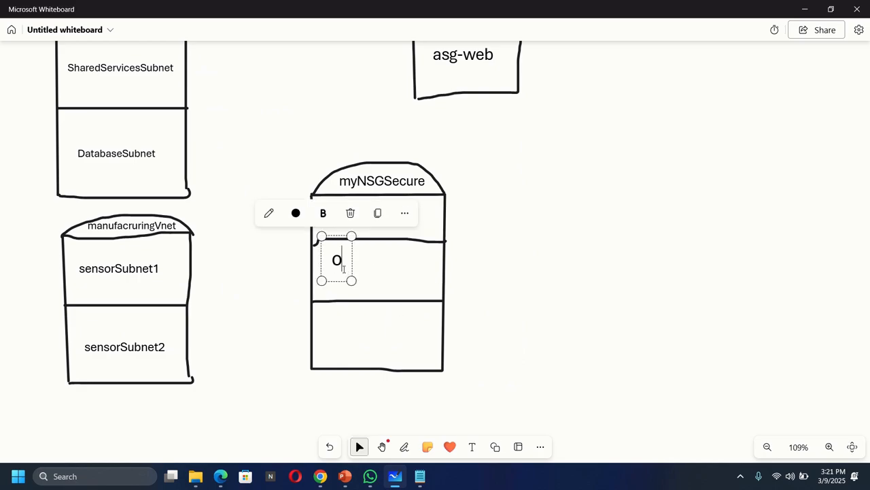
{"action": "type", "text": "utbound"}
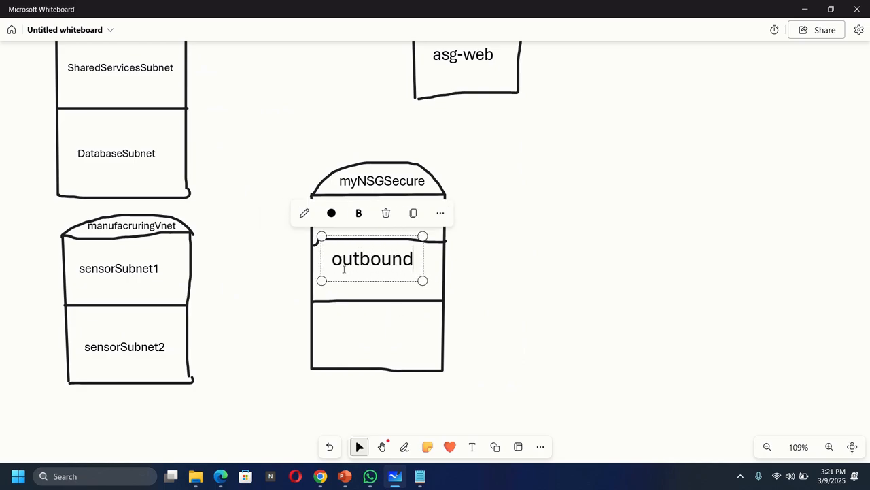
{"action": "left_click_drag", "start_coordinate": [422, 280], "coordinate": [377, 247]}
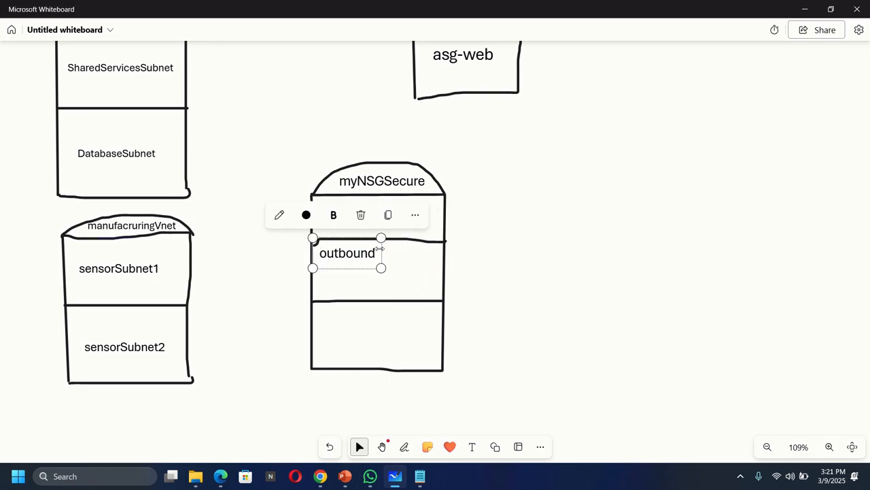
{"action": "left_click_drag", "start_coordinate": [375, 268], "coordinate": [365, 261]}
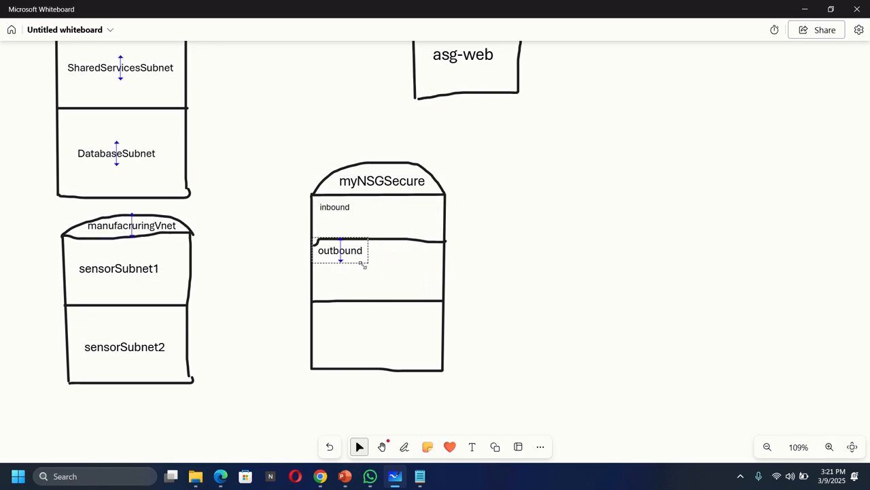
{"action": "left_click", "coordinate": [520, 291]}
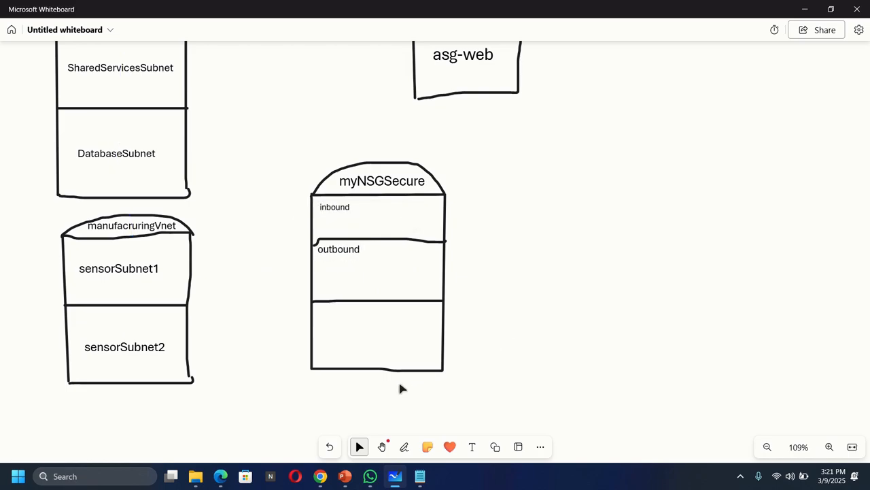
Label the last section of the myNSGSecure shape subnet and shrink the text into its upper corner.
{"action": "left_click", "coordinate": [472, 447]}
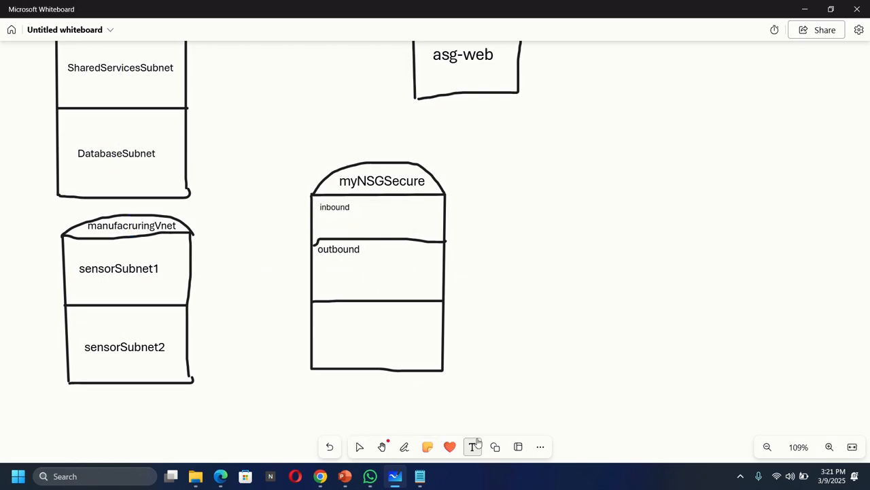
{"action": "left_click", "coordinate": [319, 323]}
{"action": "type", "text": "s"}
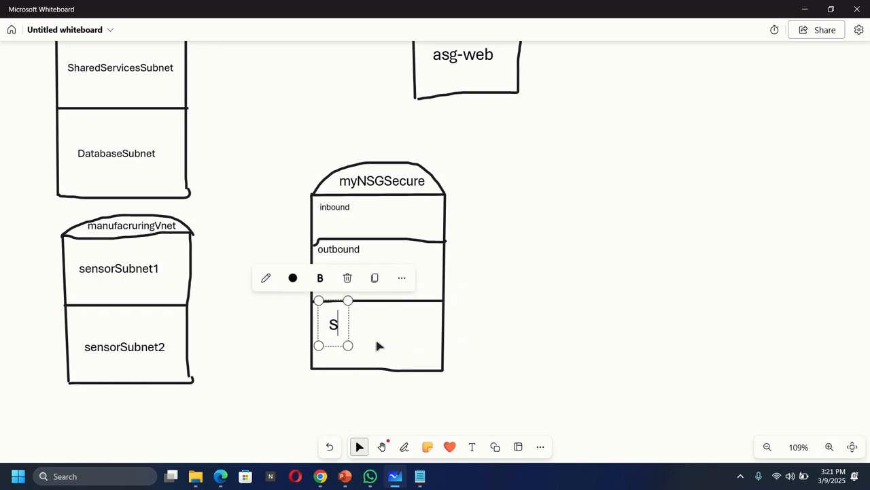
{"action": "type", "text": "ubnet"}
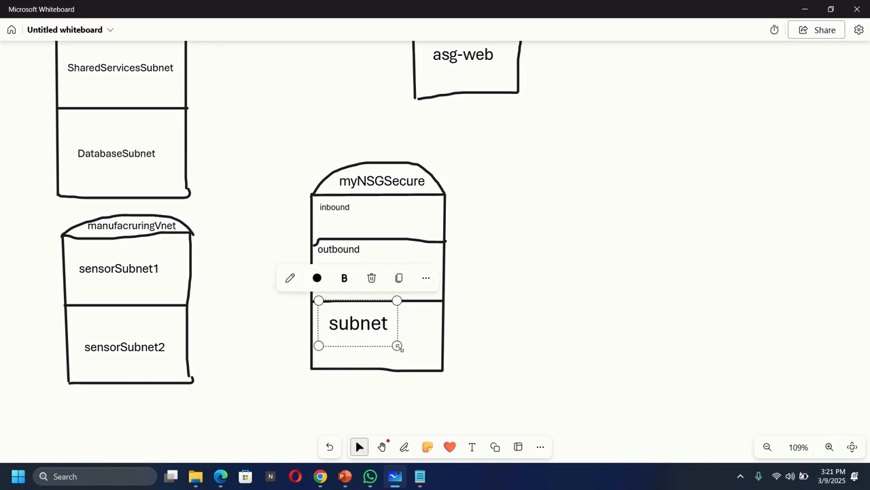
{"action": "left_click_drag", "start_coordinate": [397, 345], "coordinate": [369, 332]}
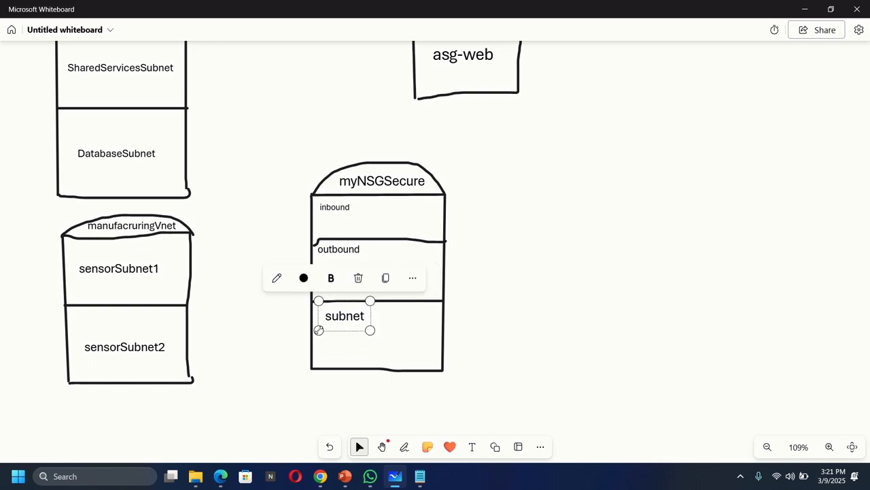
{"action": "left_click_drag", "start_coordinate": [316, 332], "coordinate": [312, 334]}
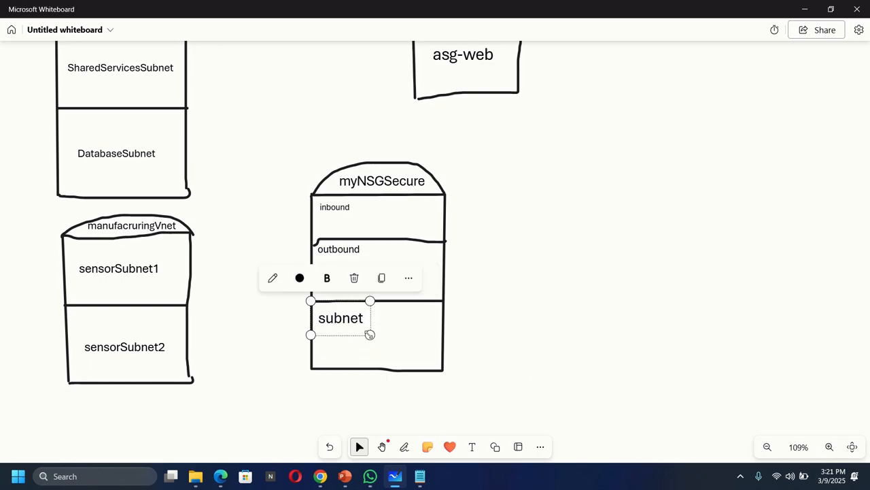
{"action": "left_click_drag", "start_coordinate": [369, 333], "coordinate": [359, 328]}
{"action": "left_click", "coordinate": [542, 378]}
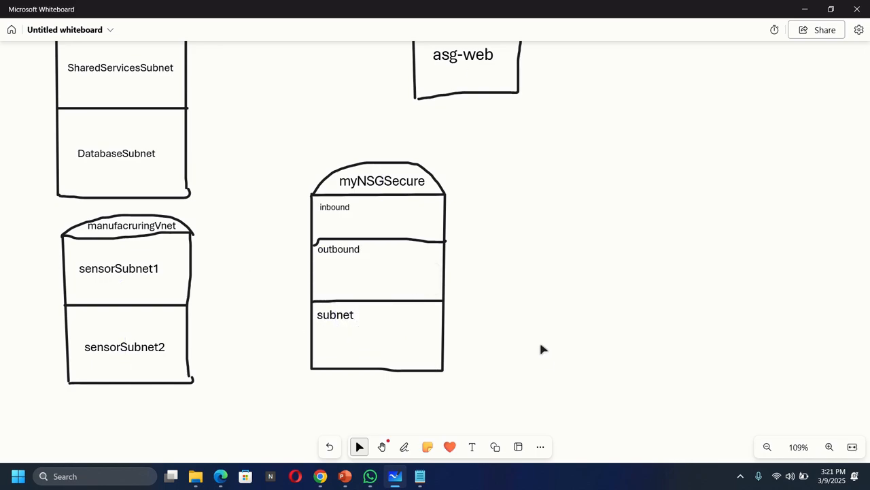
Switch to the Azure portal and associate myNSGSecure with the SharedServicesSubnet of CoreServicesVnet (az104-rg4).
{"action": "left_click", "coordinate": [382, 447]}
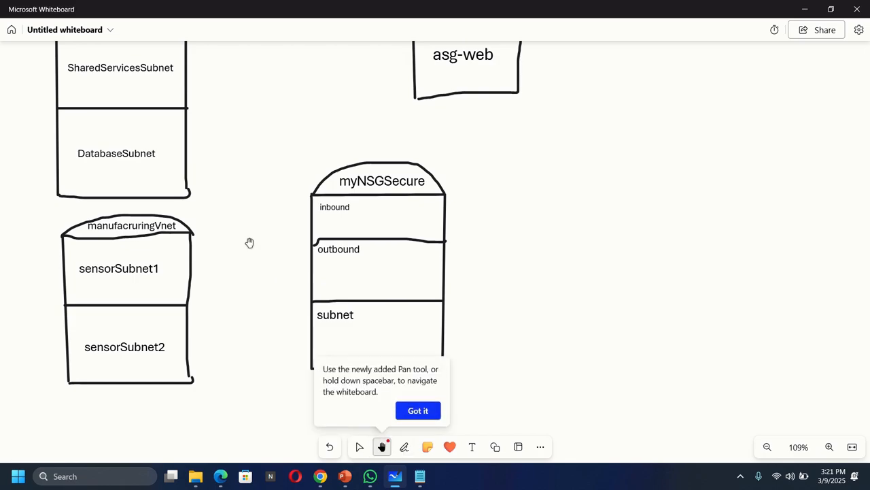
{"action": "left_click", "coordinate": [419, 411]}
{"action": "left_click_drag", "start_coordinate": [477, 224], "coordinate": [552, 262]}
{"action": "scroll", "coordinate": [553, 262], "scroll_direction": "up", "scroll_amount": 1}
{"action": "scroll", "coordinate": [553, 263], "scroll_direction": "down", "scroll_amount": 3}
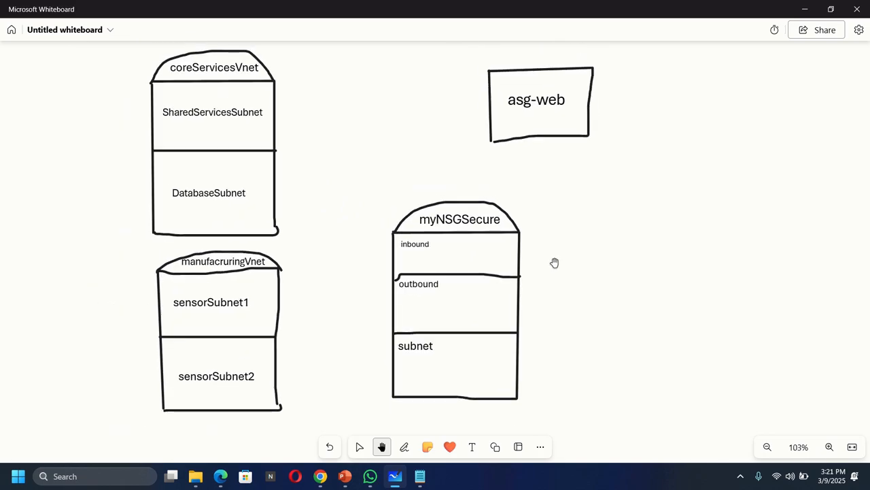
{"action": "left_click", "coordinate": [320, 476]}
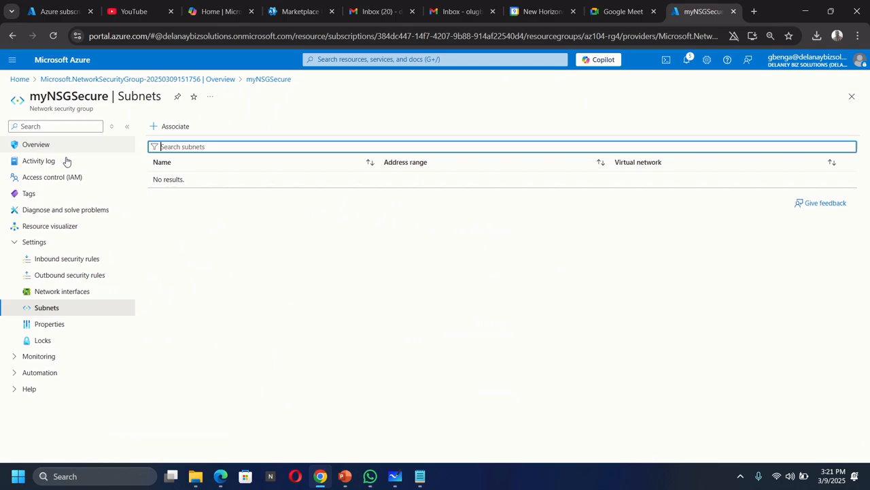
{"action": "left_click", "coordinate": [179, 129]}
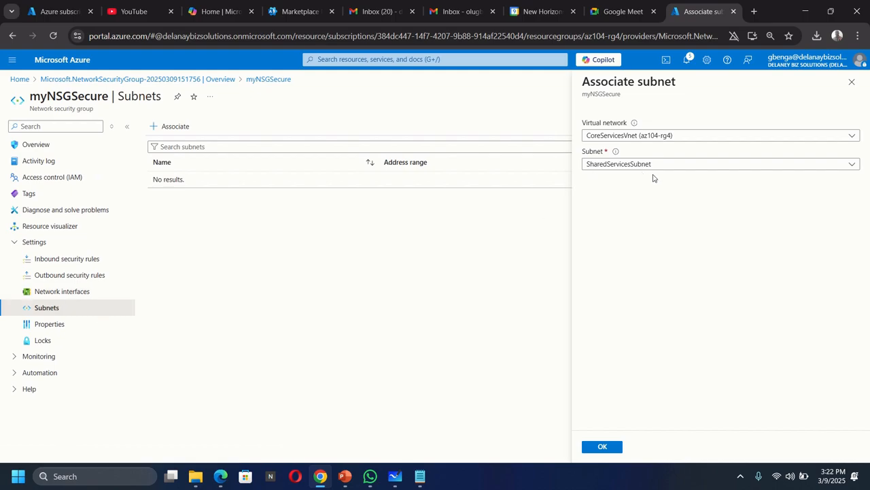
{"action": "left_click", "coordinate": [602, 446]}
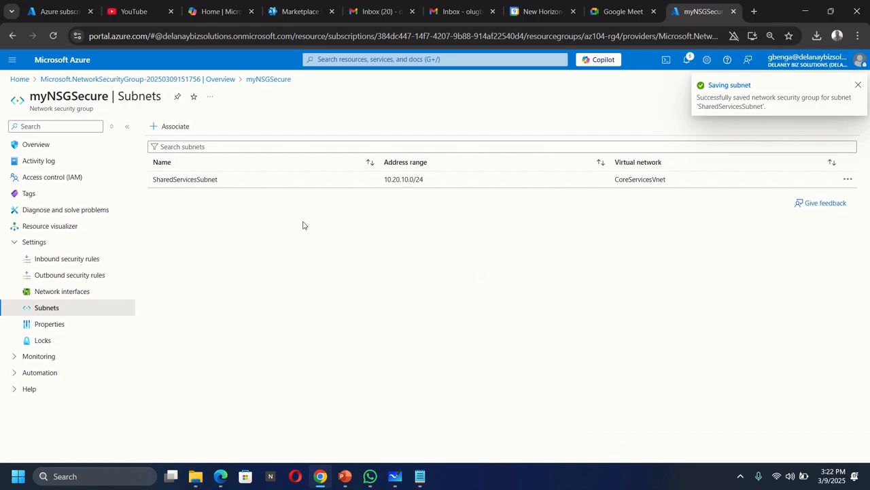
Return to Microsoft Whiteboard and draw a pen arrow from the subnet section of myNSGSecure to SharedServicesSubnet.
{"action": "left_click", "coordinate": [396, 477]}
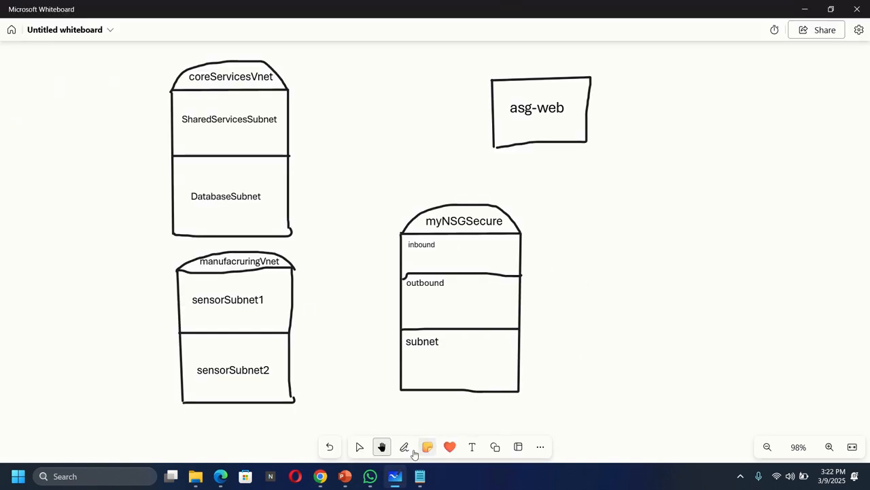
{"action": "left_click", "coordinate": [404, 448]}
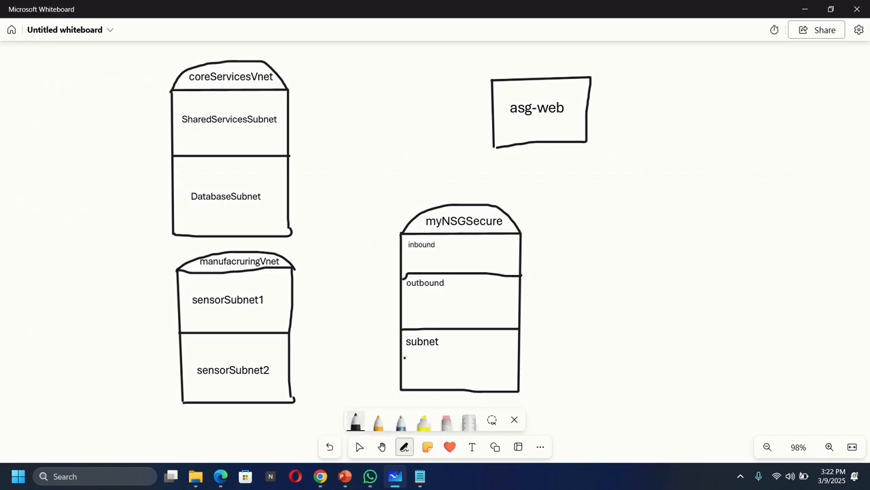
{"action": "mouse_move", "coordinate": [402, 356]}
{"action": "left_mouse_down"}
{"action": "mouse_move", "coordinate": [379, 347]}
{"action": "mouse_move", "coordinate": [361, 311]}
{"action": "mouse_move", "coordinate": [328, 120]}
{"action": "mouse_move", "coordinate": [282, 111]}
{"action": "mouse_move", "coordinate": [292, 115]}
{"action": "left_mouse_up"}
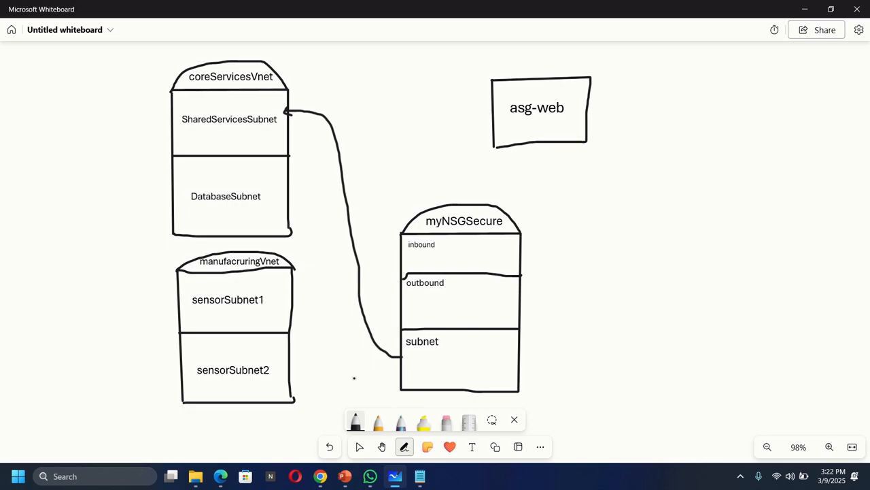
In the Azure portal, start a new inbound security rule for myNSGSecure with application security group asg-web as its source.
{"action": "left_click", "coordinate": [320, 476]}
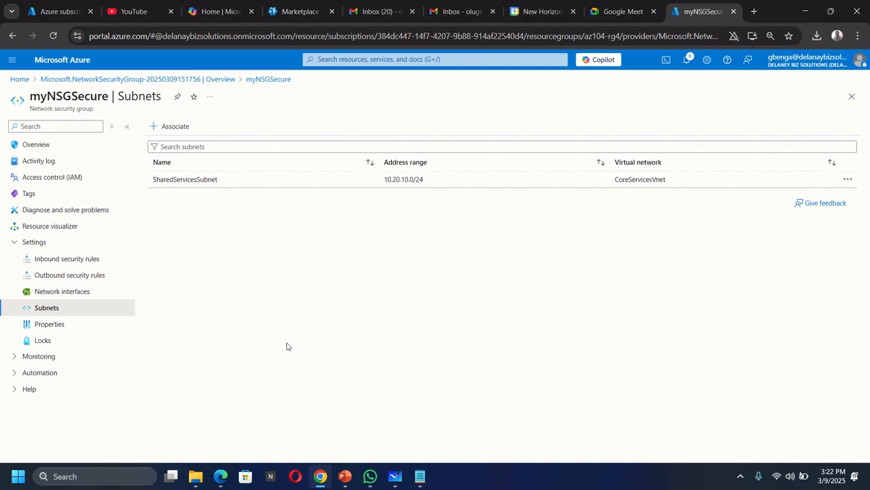
{"action": "left_click", "coordinate": [395, 476]}
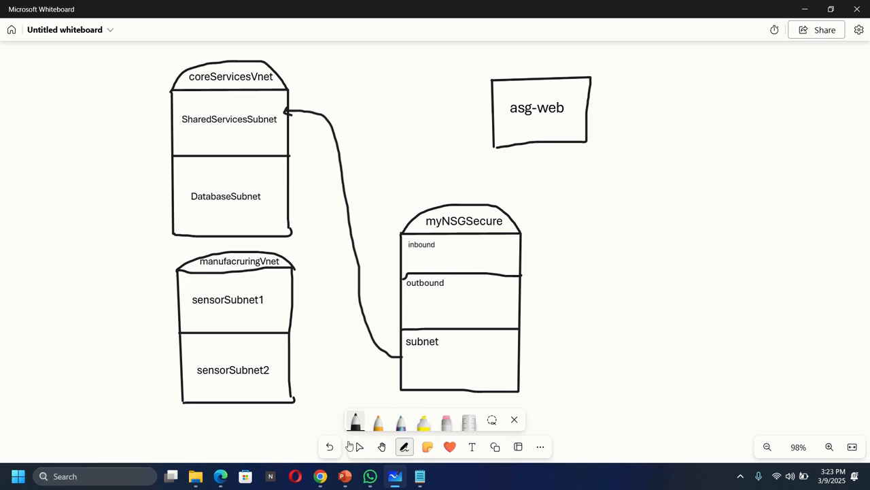
{"action": "left_click", "coordinate": [320, 476]}
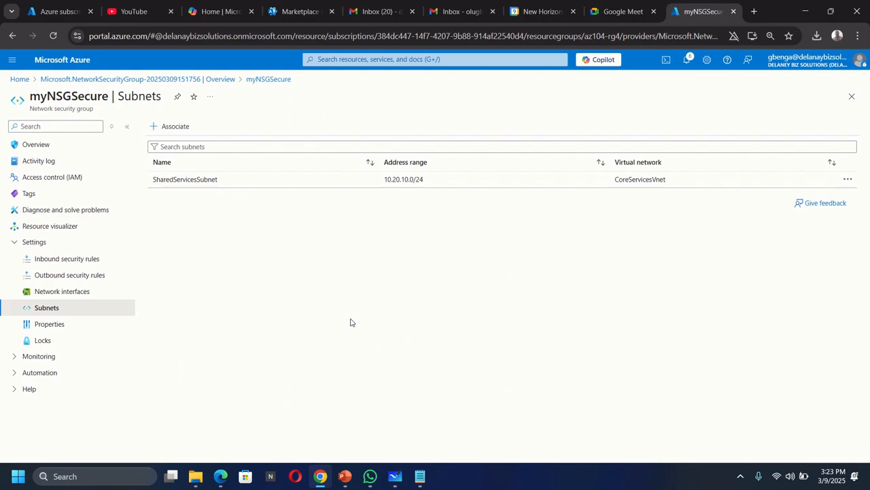
{"action": "left_click", "coordinate": [54, 266]}
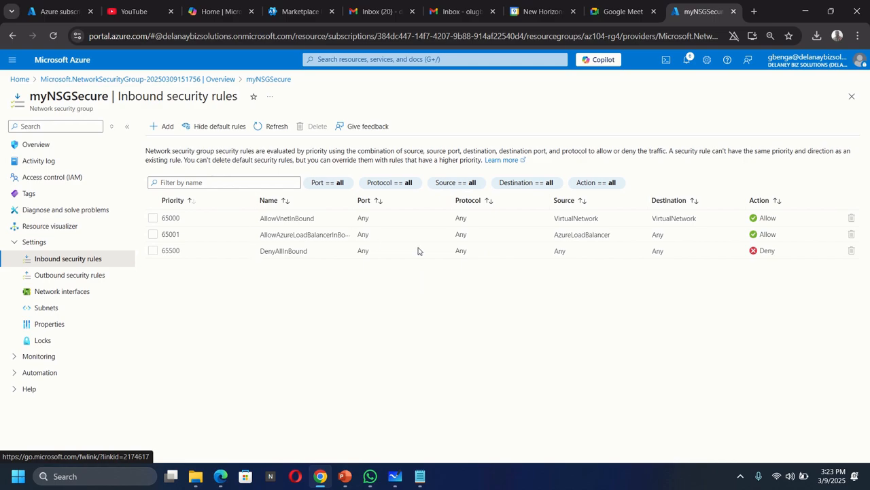
{"action": "left_click", "coordinate": [165, 127]}
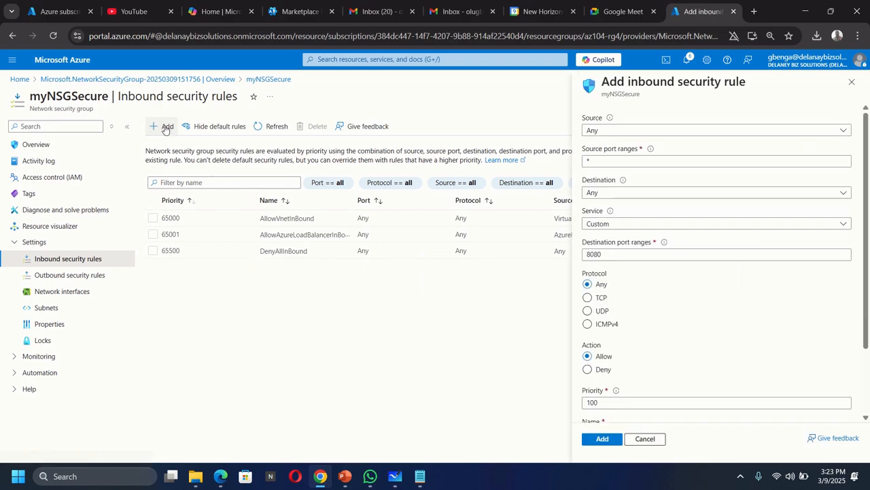
{"action": "left_click", "coordinate": [610, 132]}
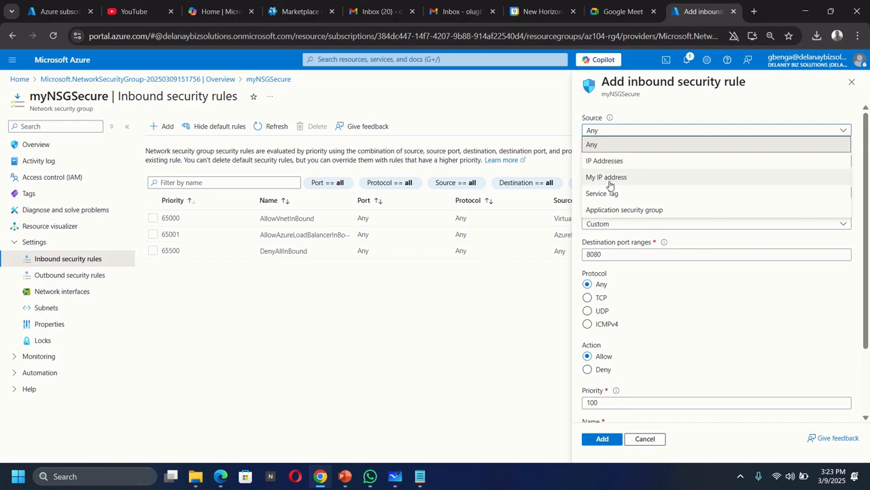
{"action": "left_click", "coordinate": [626, 213]}
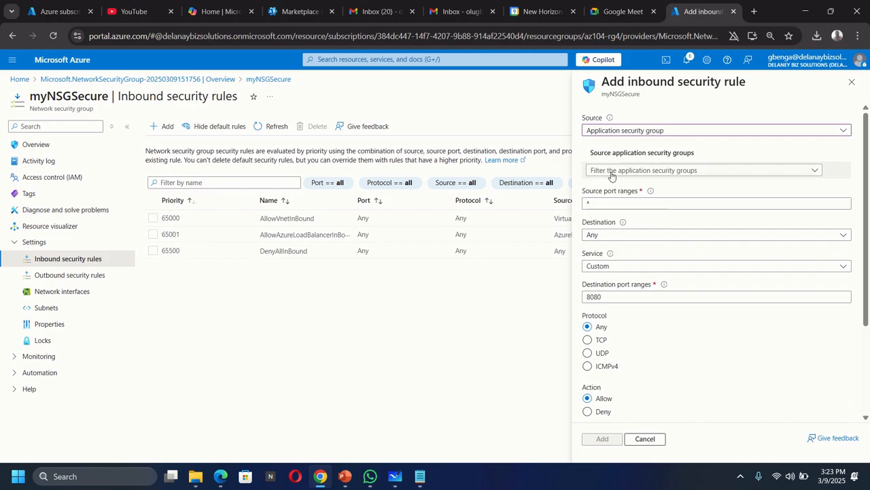
{"action": "left_click", "coordinate": [631, 170]}
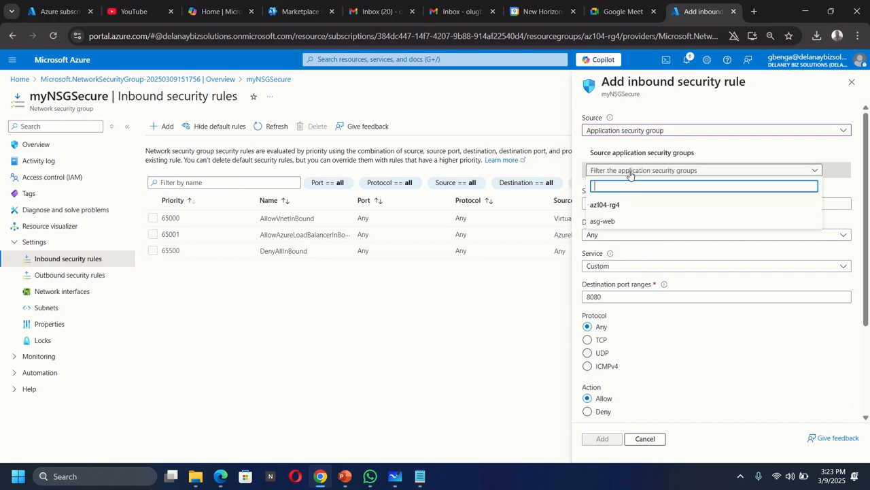
{"action": "left_click", "coordinate": [610, 221]}
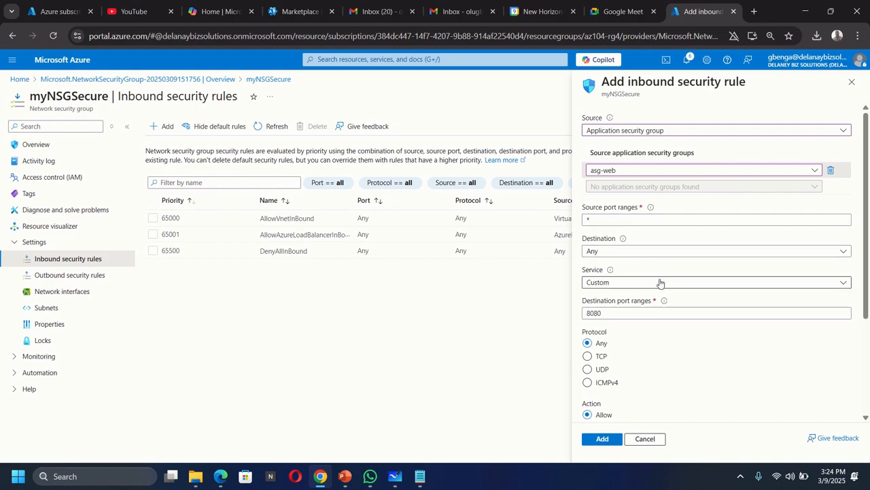
Set the inbound rule's destination port ranges to 80,443 and its protocol to TCP.
{"action": "scroll", "coordinate": [692, 305], "scroll_direction": "down", "scroll_amount": 1}
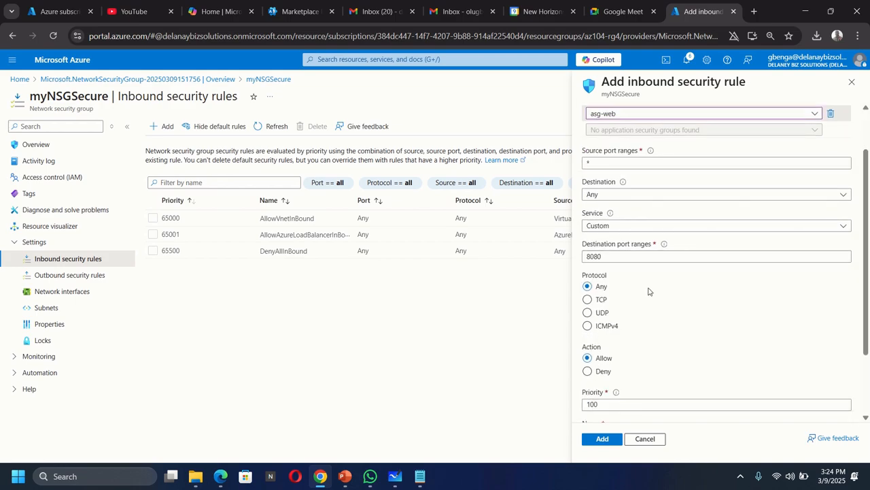
{"action": "left_click", "coordinate": [629, 254]}
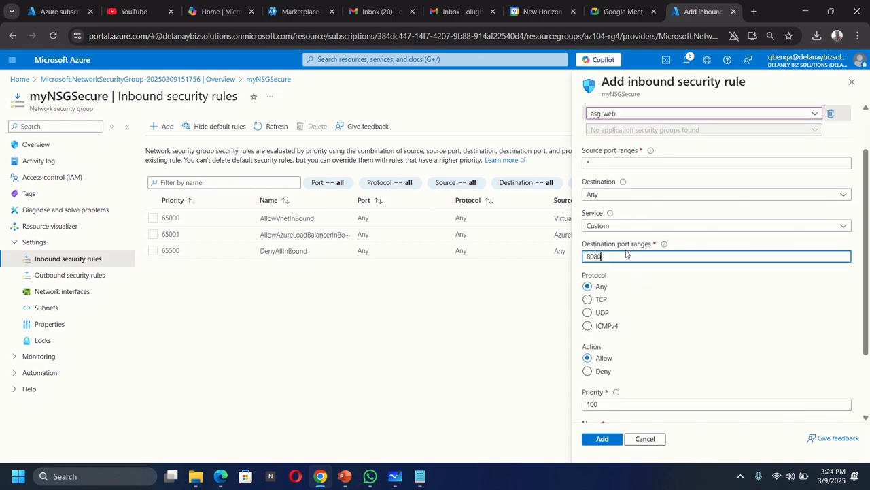
{"action": "key", "text": "BackSpace"}
{"action": "key", "text": "BackSpace"}
{"action": "type", "text": ",443"}
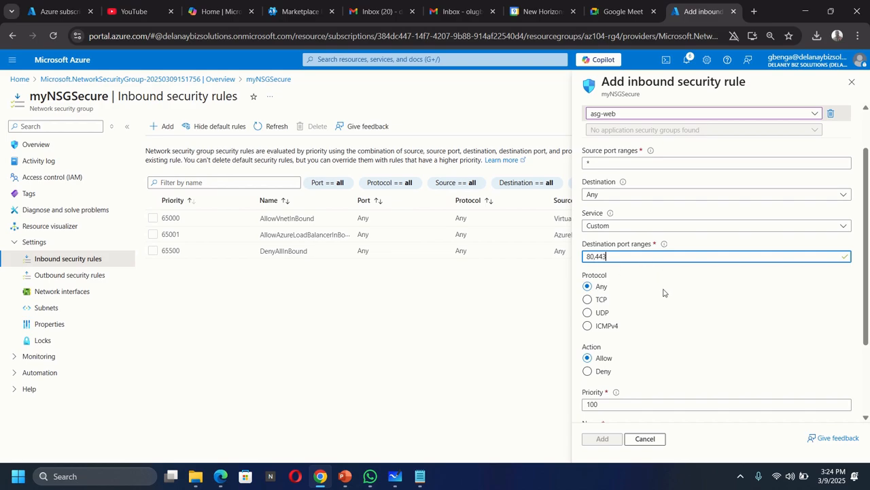
{"action": "left_click", "coordinate": [592, 302]}
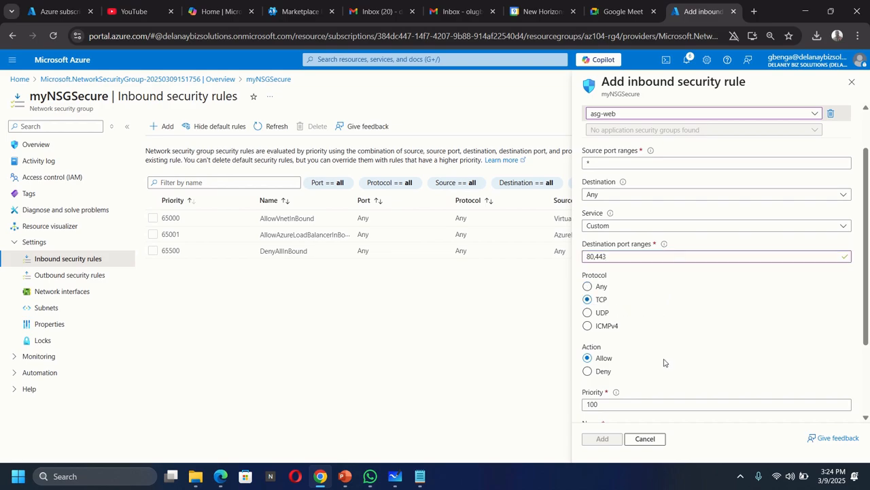
Name the inbound rule AllowASG and add it to myNSGSecure.
{"action": "scroll", "coordinate": [680, 351], "scroll_direction": "down", "scroll_amount": 2}
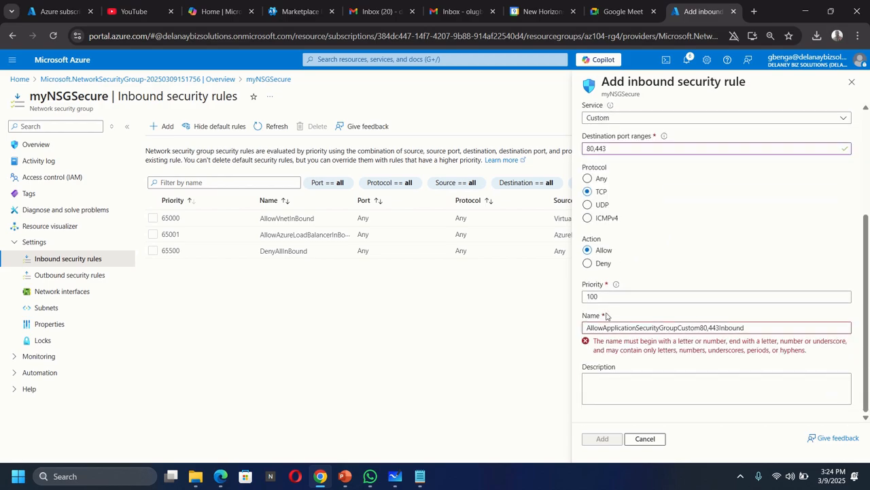
{"action": "left_click_drag", "start_coordinate": [763, 328], "coordinate": [575, 345]}
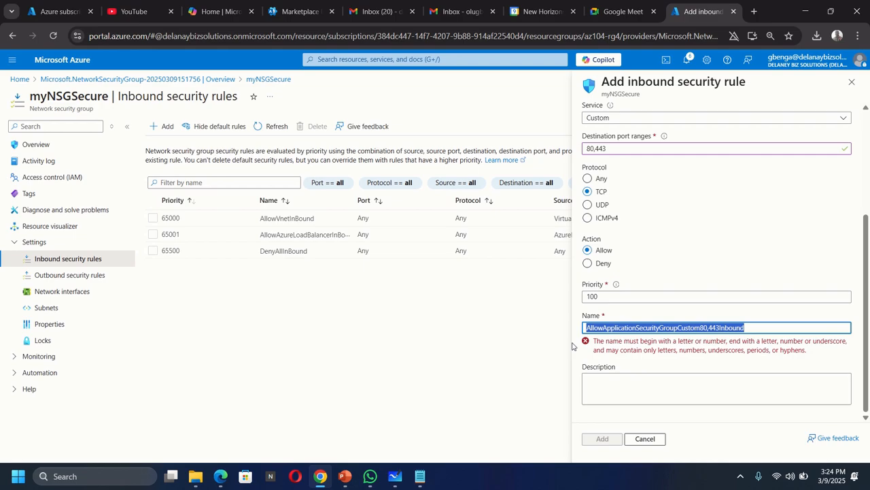
{"action": "key", "text": "BackSpace"}
{"action": "type", "text": "AllowASG"}
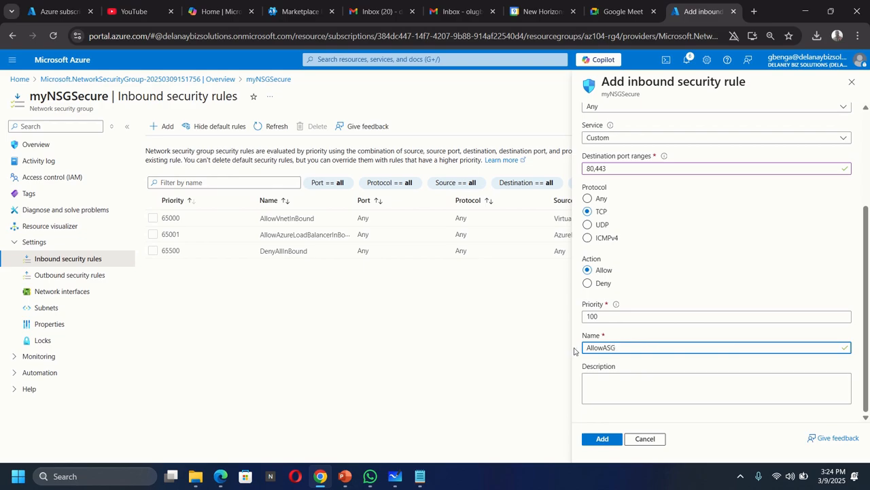
{"action": "left_click", "coordinate": [605, 442]}
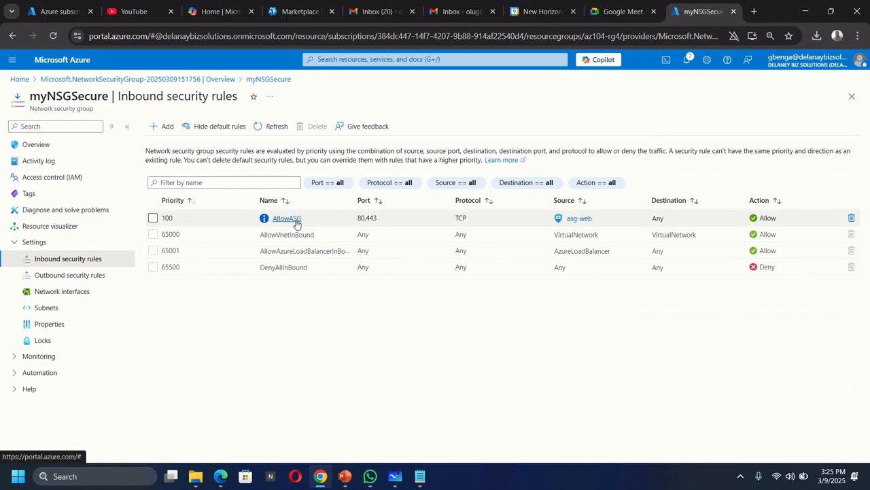
Switch to Microsoft Whiteboard and draw a pen arrow from asg-web to the inbound section of myNSGSecure.
{"action": "left_click", "coordinate": [395, 476]}
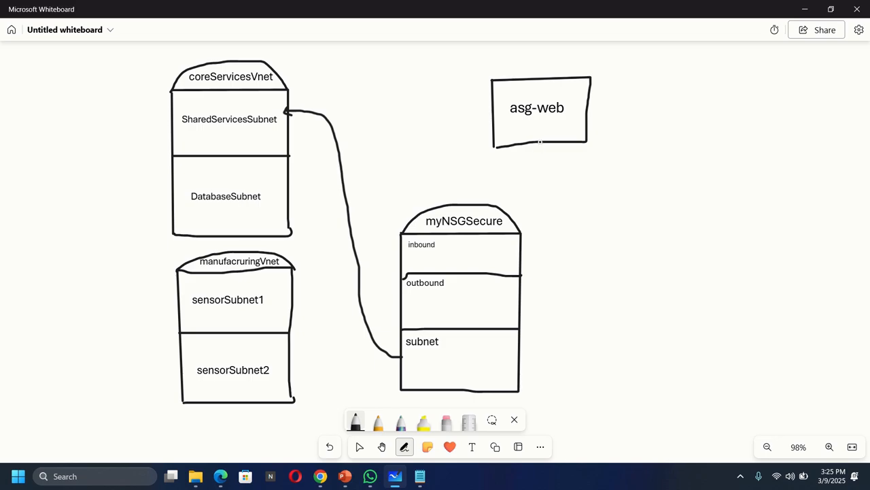
{"action": "mouse_move", "coordinate": [540, 142]}
{"action": "left_mouse_down"}
{"action": "mouse_move", "coordinate": [543, 201]}
{"action": "mouse_move", "coordinate": [531, 260]}
{"action": "left_mouse_up"}
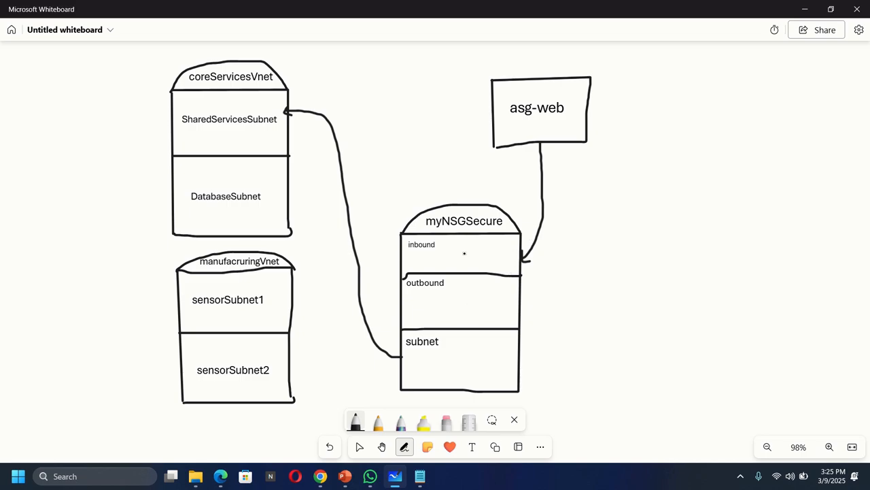
Recheck the inbound rules in the Azure portal, return to Microsoft Whiteboard and activate the Text tool for the inbound section.
{"action": "left_click", "coordinate": [320, 476]}
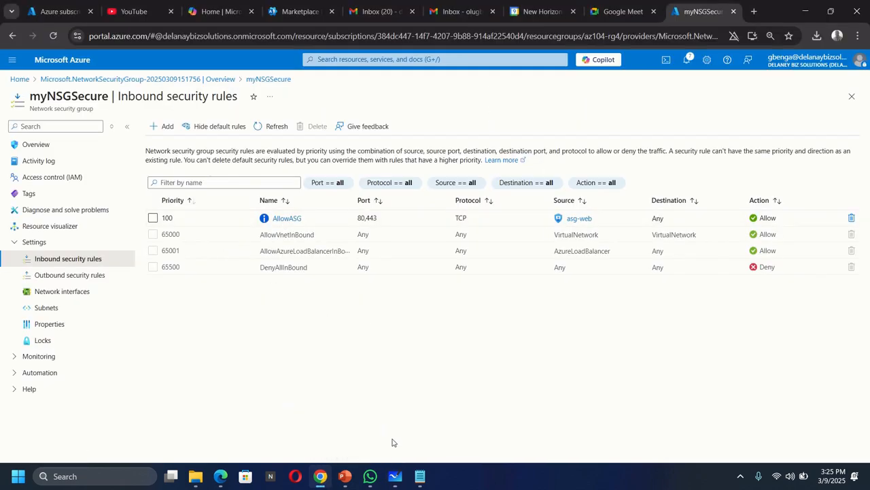
{"action": "left_click", "coordinate": [394, 481]}
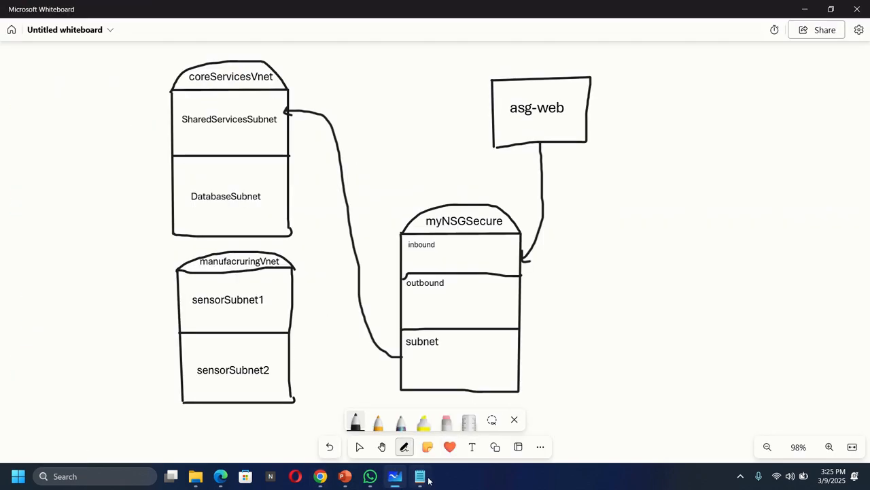
{"action": "left_click", "coordinate": [472, 446]}
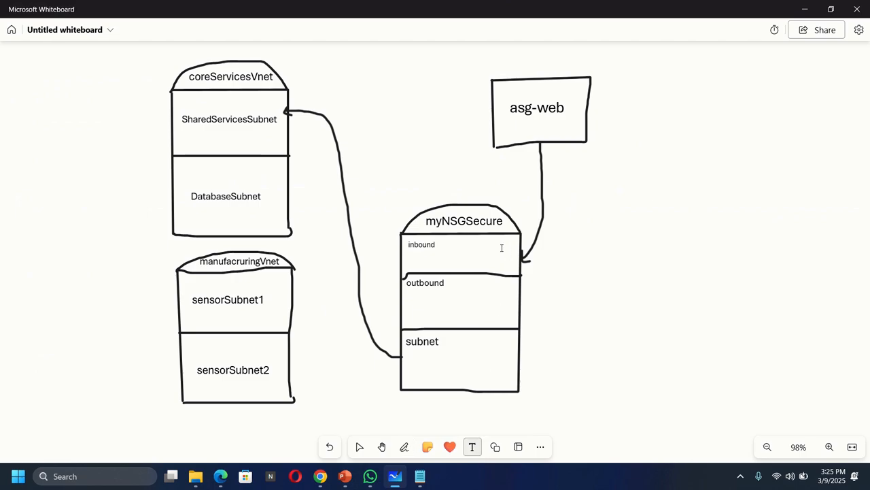
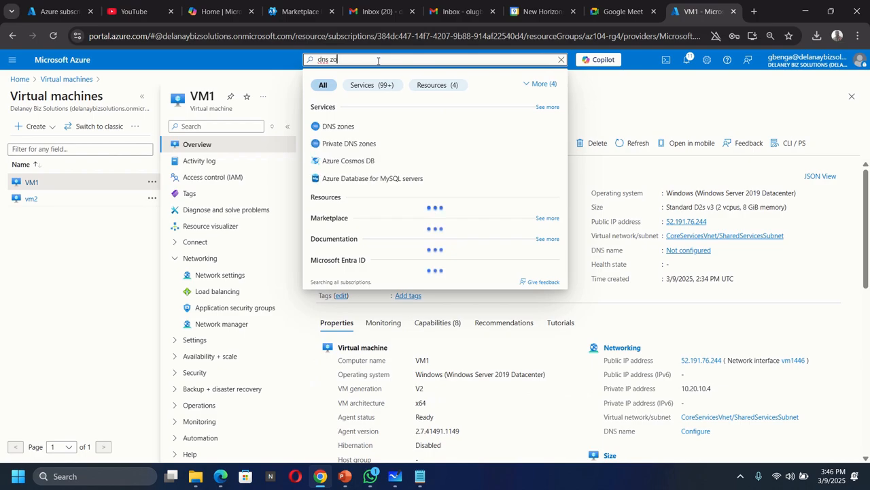
Create a public DNS zone named delaney.xyz in the az104-rg4 resource group.
{"action": "left_click", "coordinate": [338, 126]}
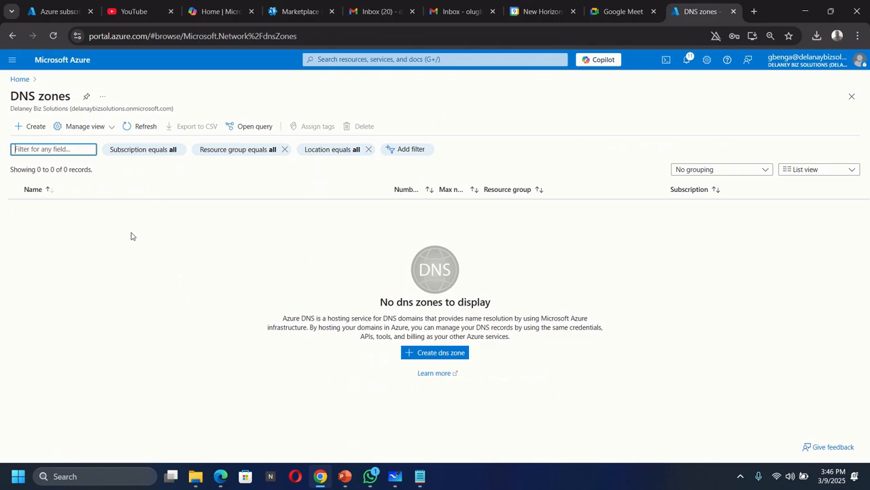
{"action": "left_click", "coordinate": [34, 127]}
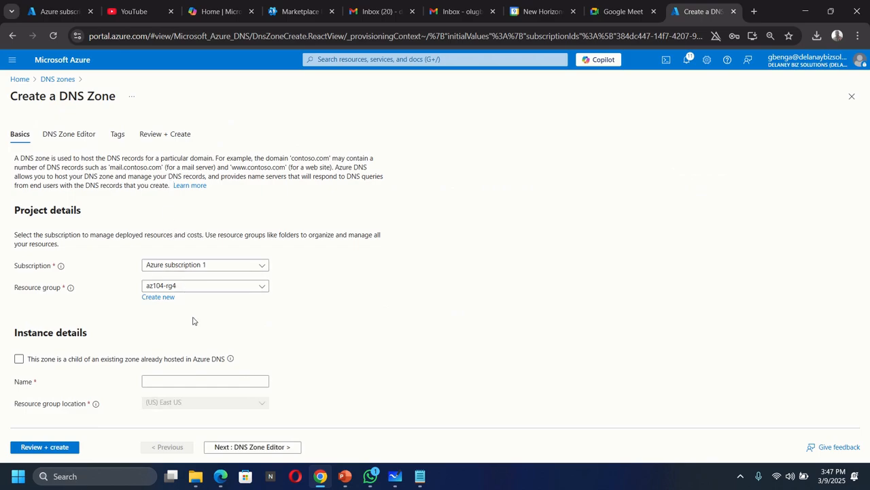
{"action": "left_click", "coordinate": [183, 381]}
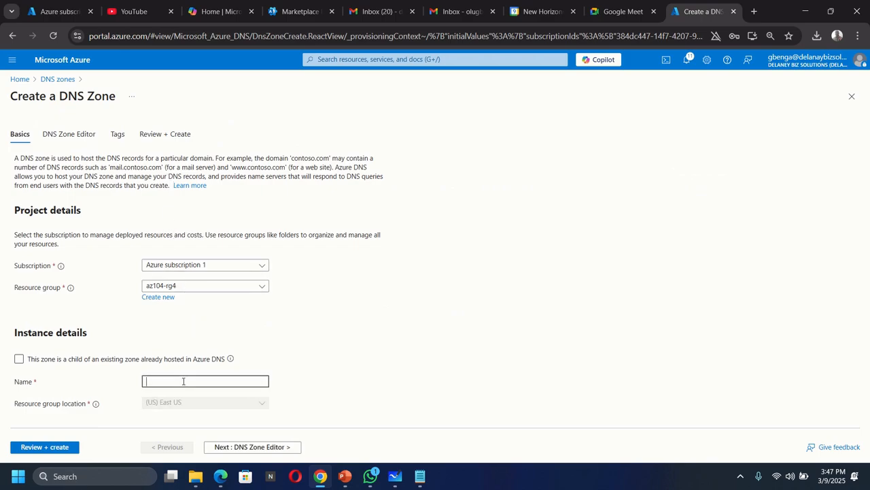
{"action": "type", "text": "delaney."}
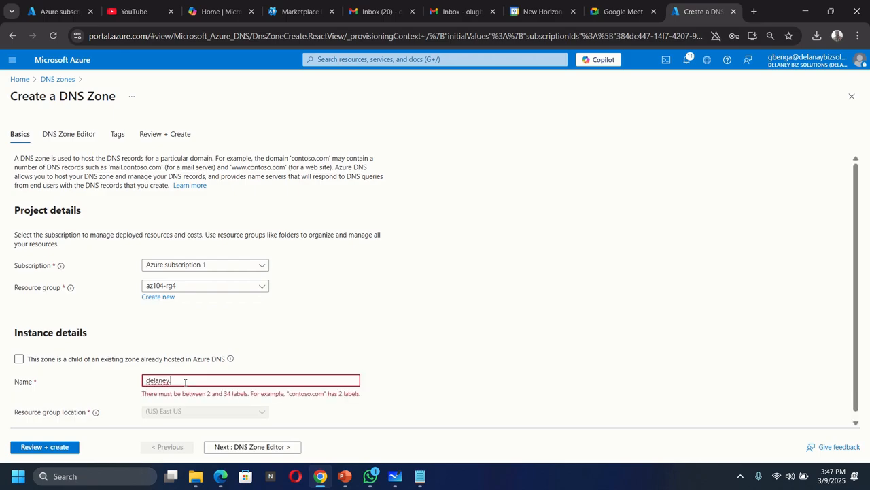
{"action": "type", "text": "xyz"}
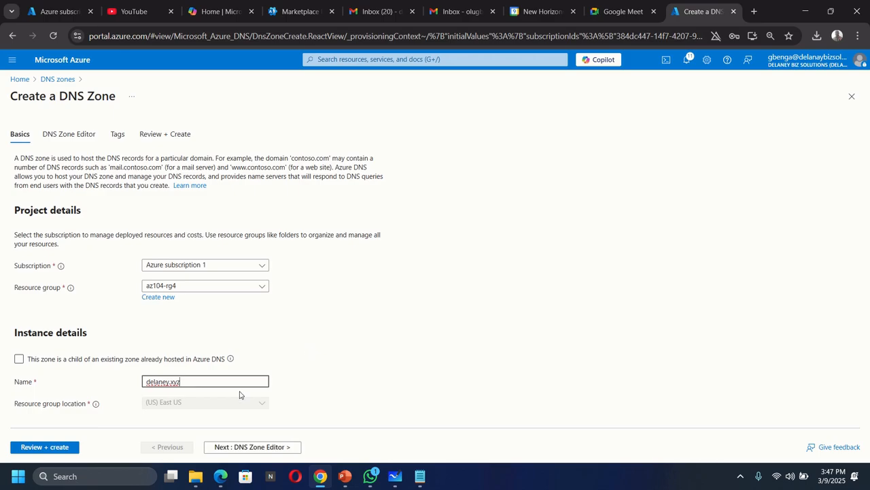
{"action": "left_click", "coordinate": [45, 447]}
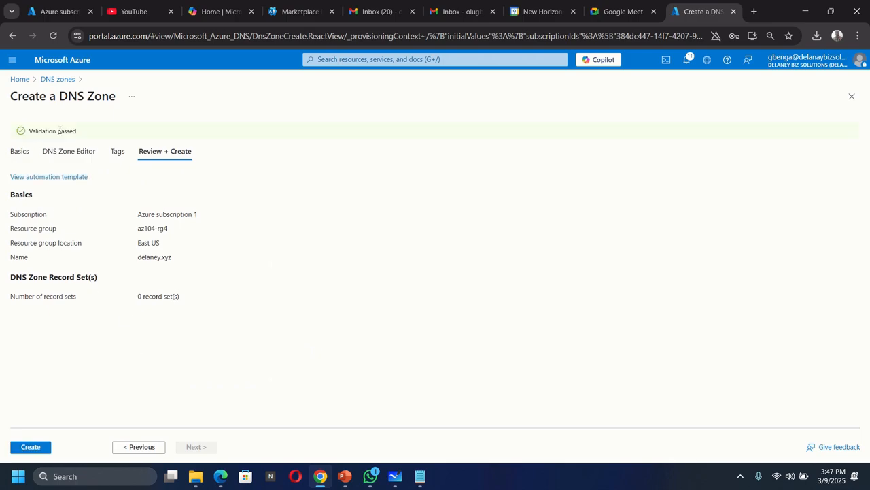
{"action": "left_click", "coordinate": [30, 447]}
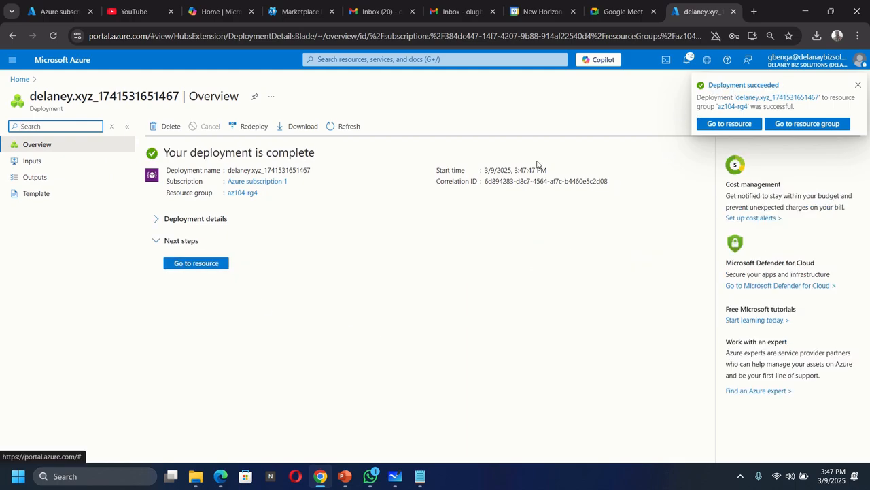
Open the deployed delaney.xyz zone and copy the address of name server 1.
{"action": "left_click", "coordinate": [197, 265]}
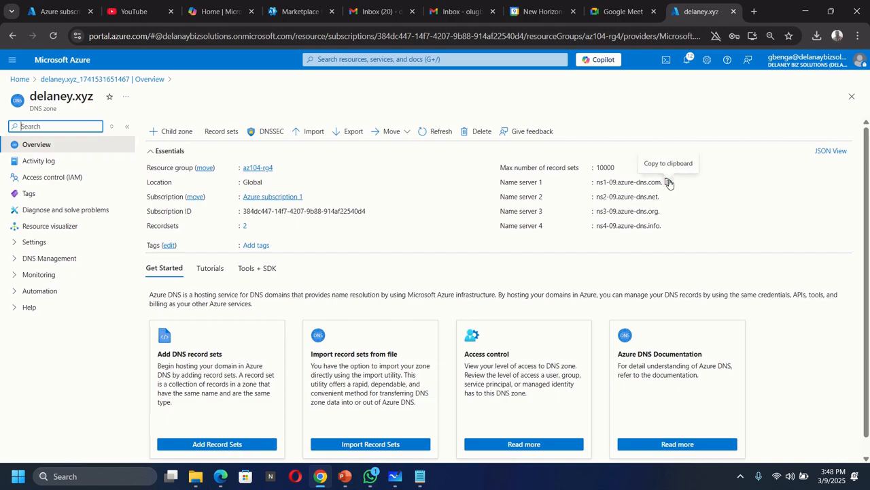
{"action": "left_click", "coordinate": [668, 183]}
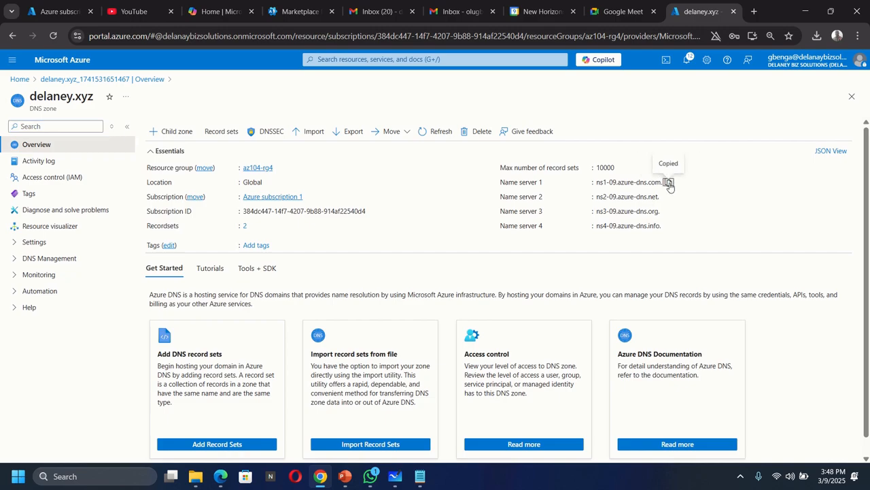
{"action": "left_click", "coordinate": [225, 132]}
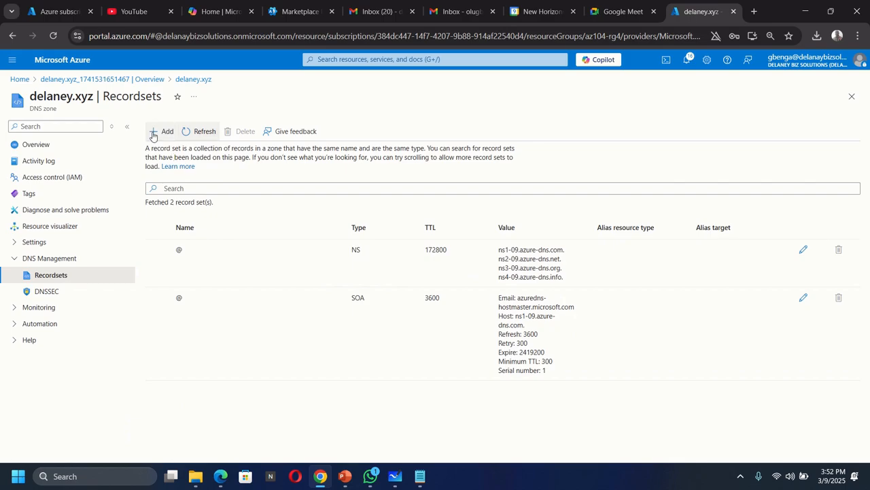
{"action": "left_click", "coordinate": [153, 136]}
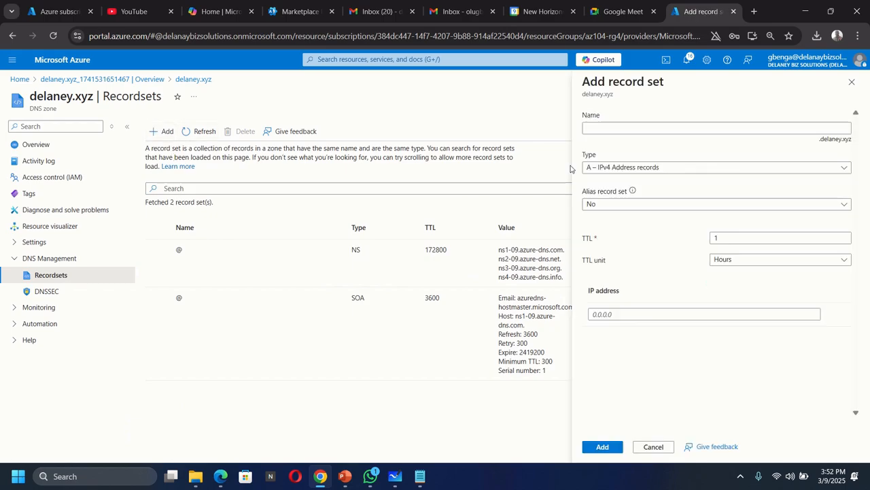
{"action": "left_click", "coordinate": [633, 130]}
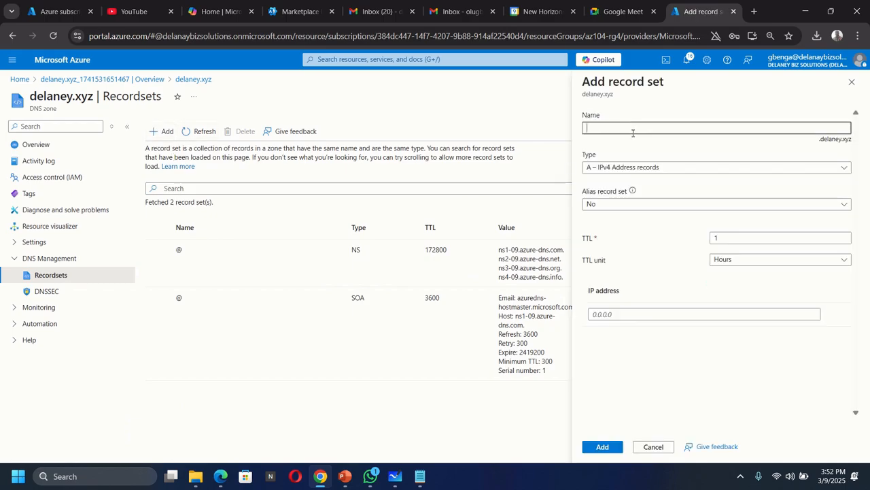
{"action": "type", "text": "www"}
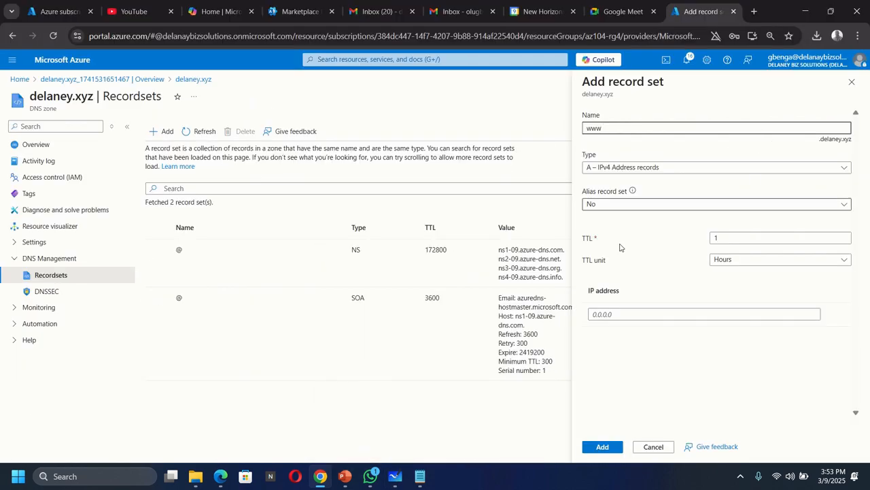
Check VM1's private IP in Microsoft Whiteboard, then return to the Azure portal and add the www A record with IP address 10.20.10.4.
{"action": "left_click", "coordinate": [395, 476]}
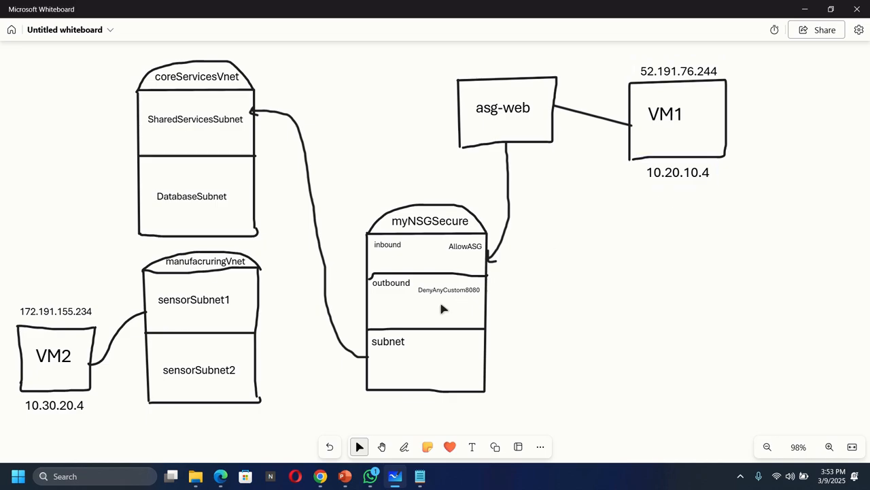
{"action": "left_click", "coordinate": [320, 476]}
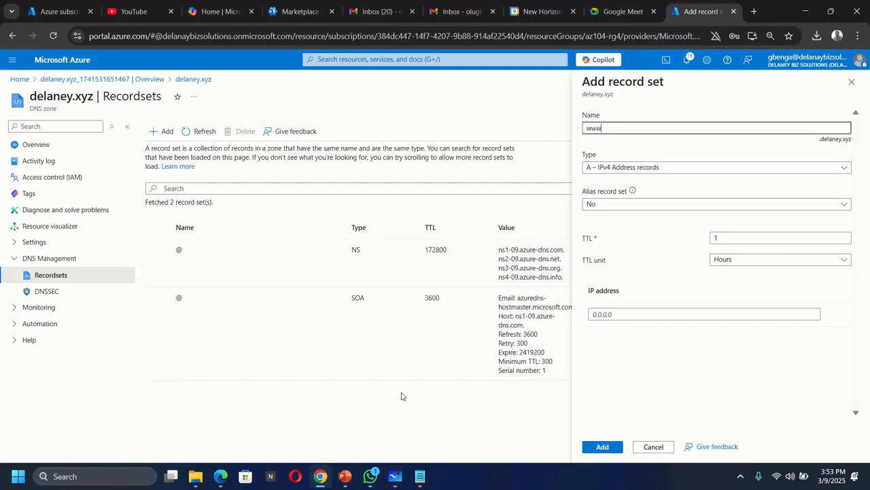
{"action": "left_click", "coordinate": [624, 317]}
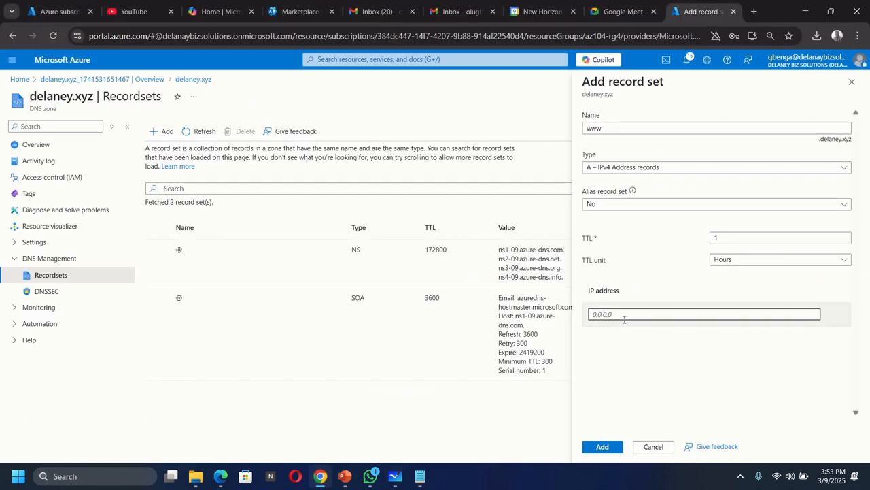
{"action": "type", "text": "10.2"}
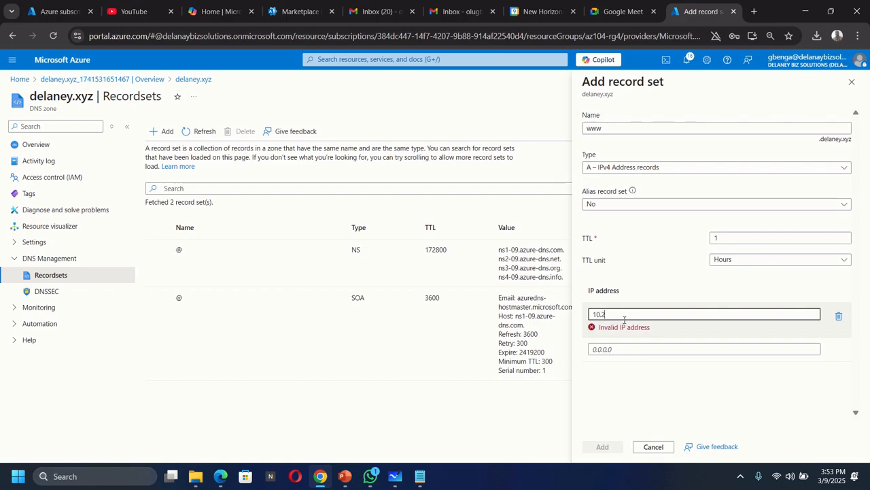
{"action": "type", "text": "0.10.4"}
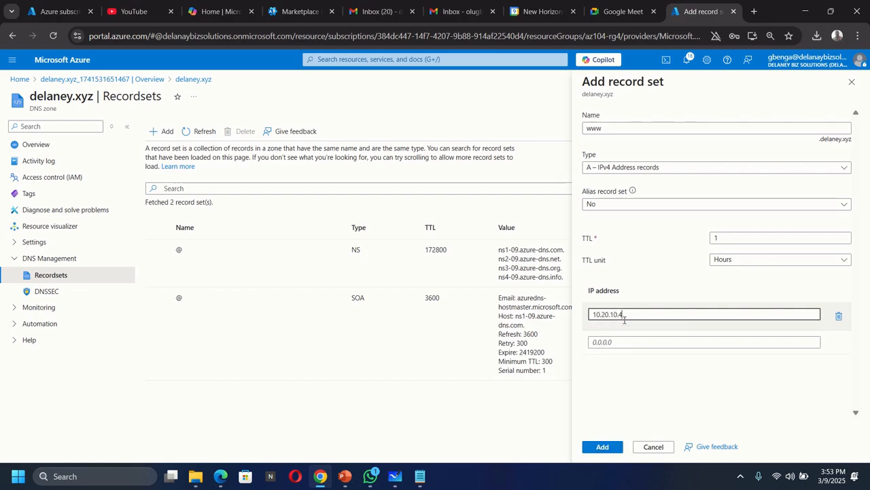
{"action": "left_click", "coordinate": [603, 446]}
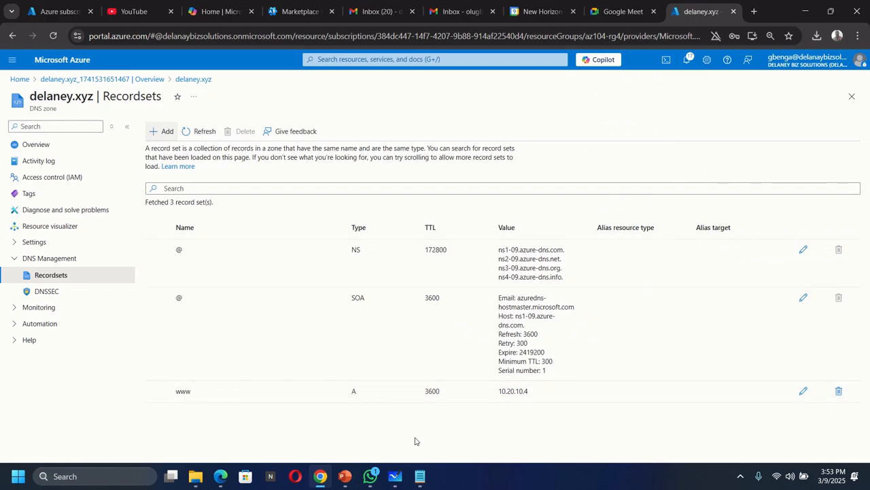
Find Command Prompt in Windows and run it as administrator, approving the elevation request.
{"action": "left_click", "coordinate": [19, 478]}
{"action": "type", "text": "cmd"}
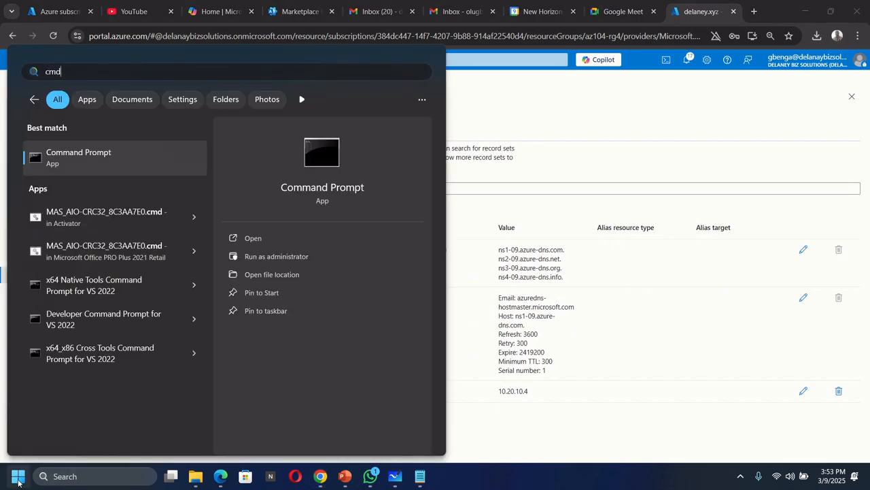
{"action": "right_click", "coordinate": [102, 155]}
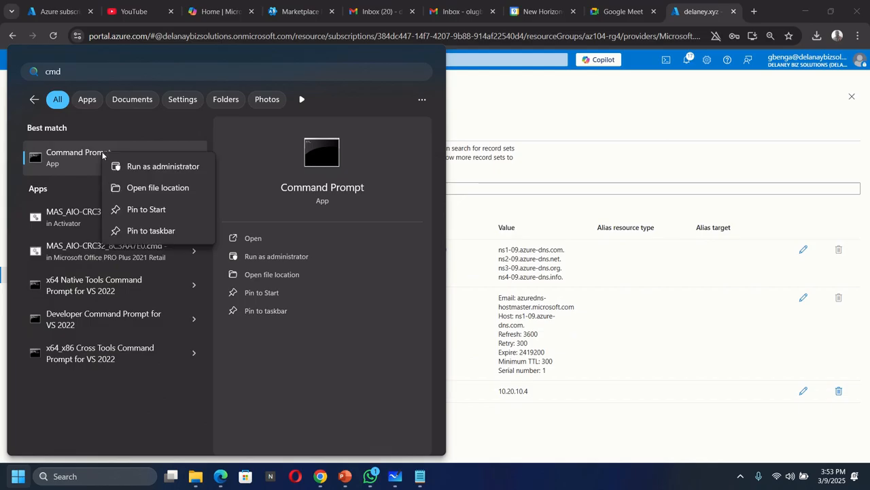
{"action": "left_click", "coordinate": [150, 167]}
{"action": "left_click", "coordinate": [375, 334]}
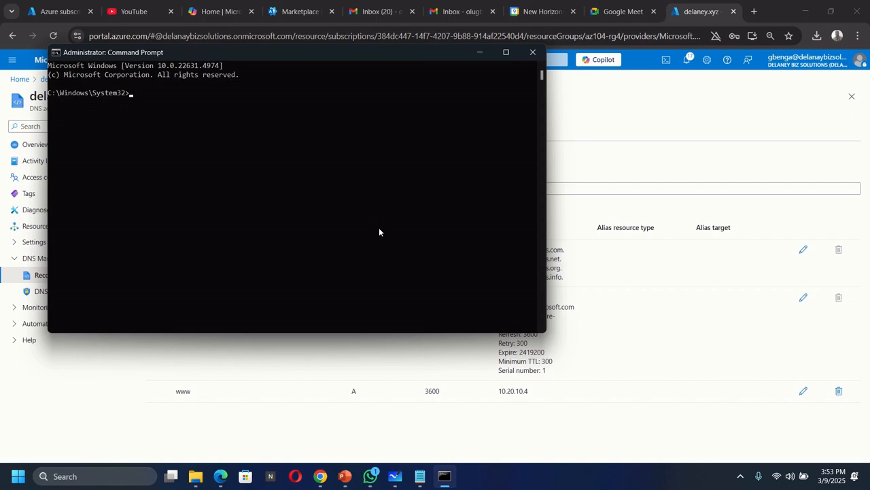
{"action": "type", "text": "ns"}
{"action": "type", "text": "lookup www.delane"}
{"action": "type", "text": "y.xyz"}
{"action": "key", "text": "ctrl+v"}
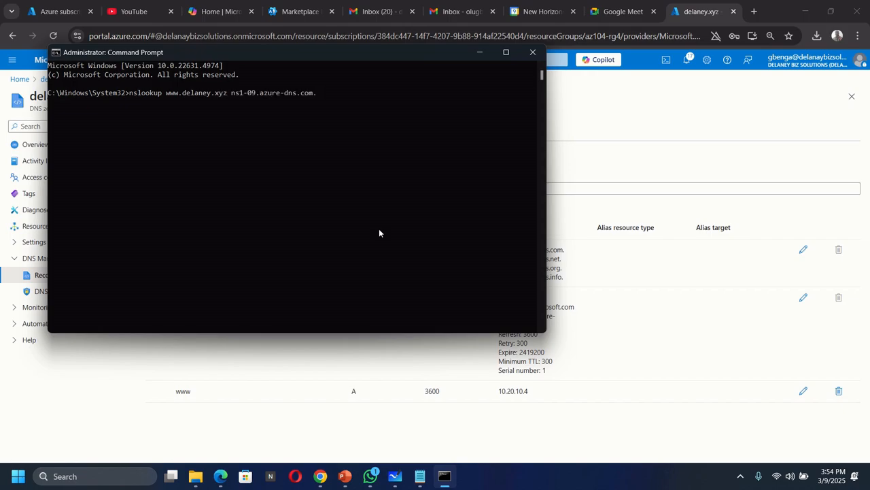
{"action": "key", "text": "BackSpace"}
{"action": "key", "text": "Return"}
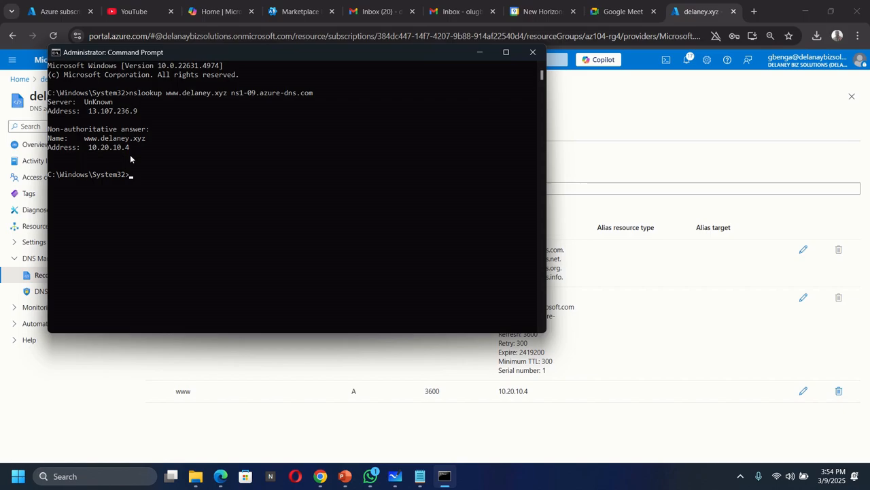
{"action": "left_click", "coordinate": [480, 54]}
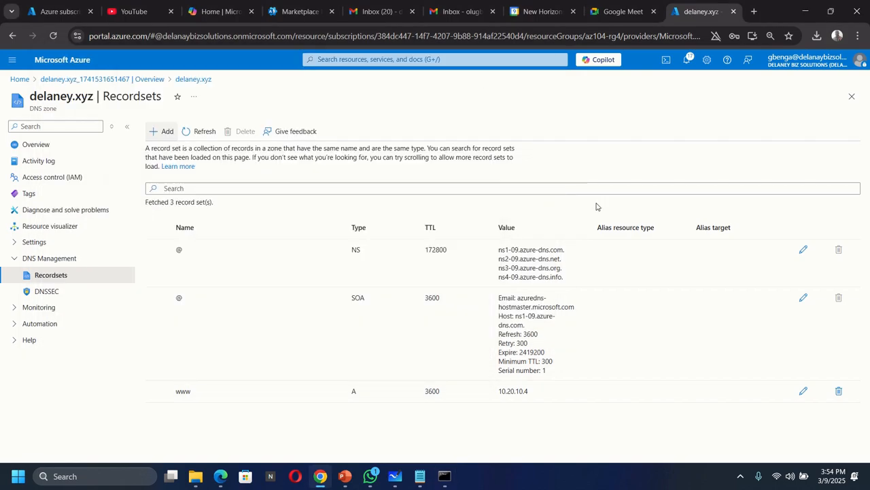
Find the Private DNS zones service in the Azure portal and start creating a new zone.
{"action": "left_click", "coordinate": [327, 59]}
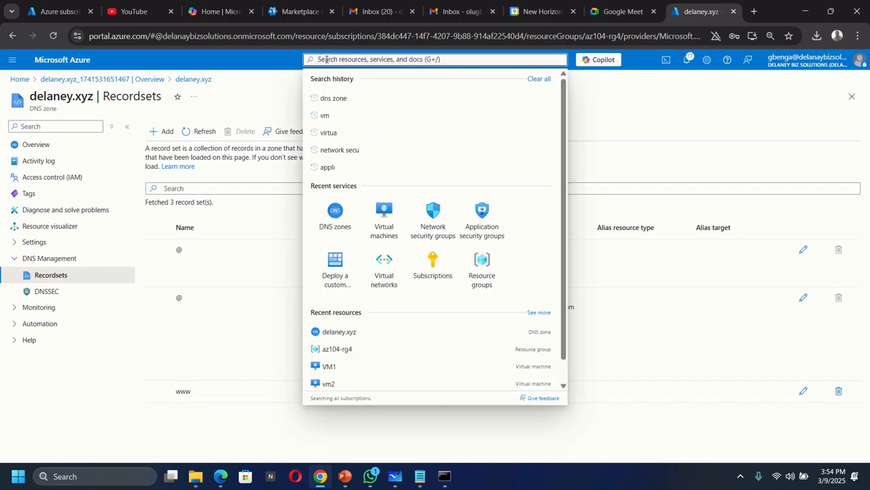
{"action": "type", "text": "priva"}
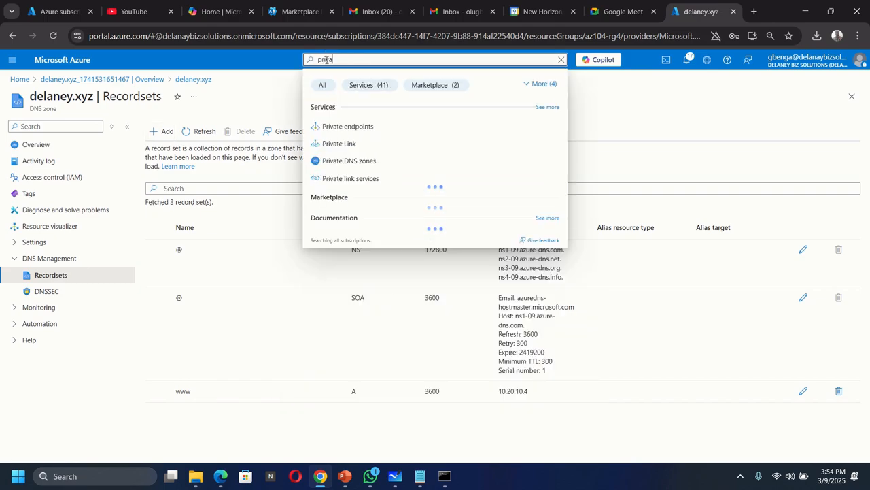
{"action": "type", "text": "te"}
{"action": "left_click", "coordinate": [358, 162]}
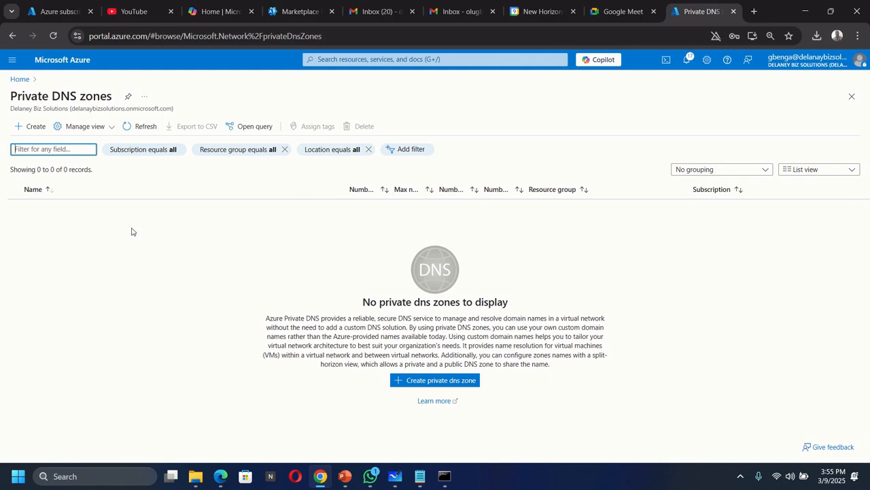
{"action": "left_click", "coordinate": [31, 126]}
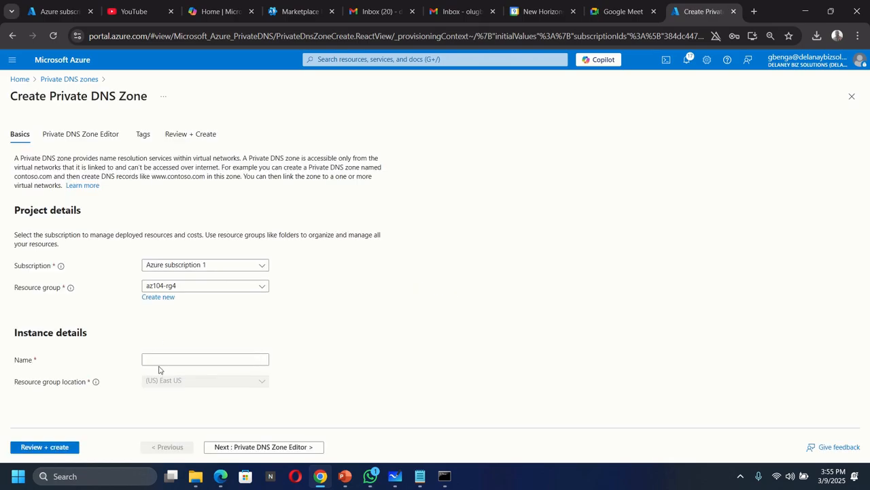
Name the private DNS zone private.delaney.xyz and create it in the az104-rg4 resource group.
{"action": "left_click", "coordinate": [163, 359]}
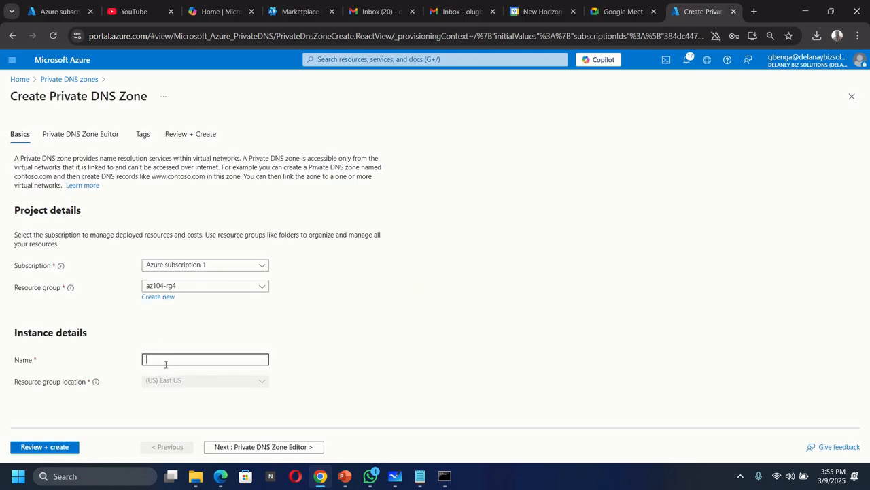
{"action": "type", "text": "private.delaney.xyz"}
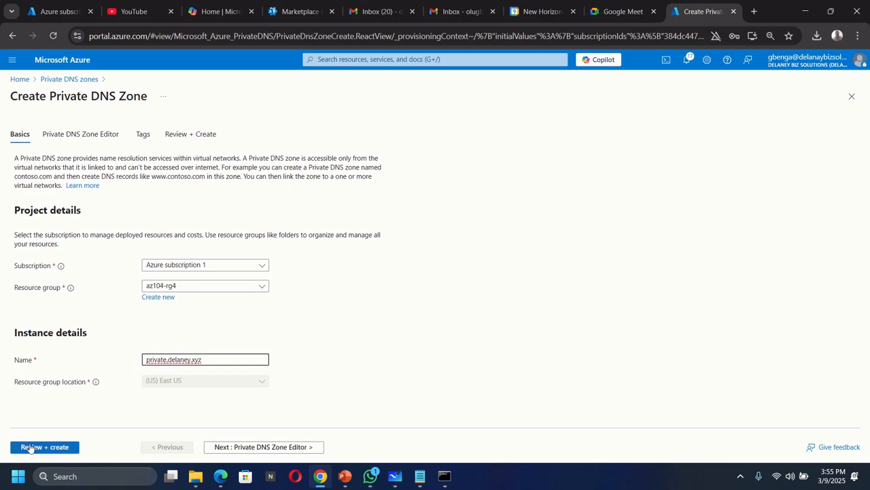
{"action": "left_click", "coordinate": [30, 446]}
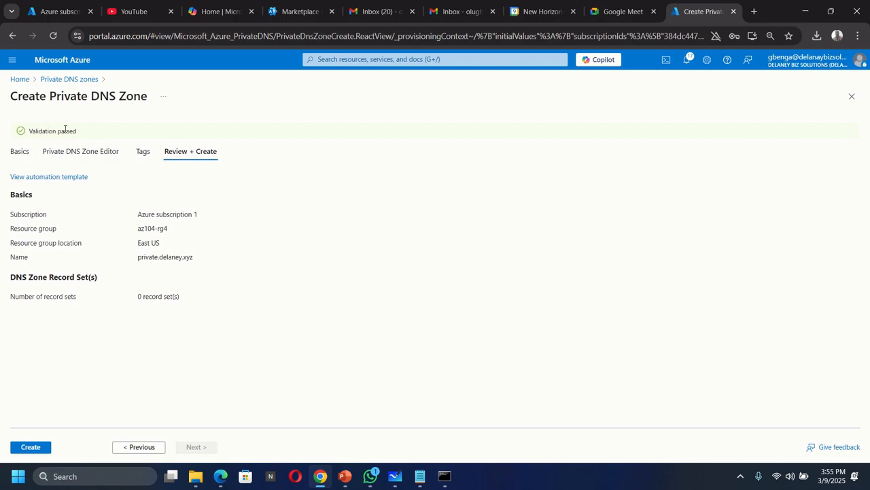
{"action": "left_click", "coordinate": [32, 448]}
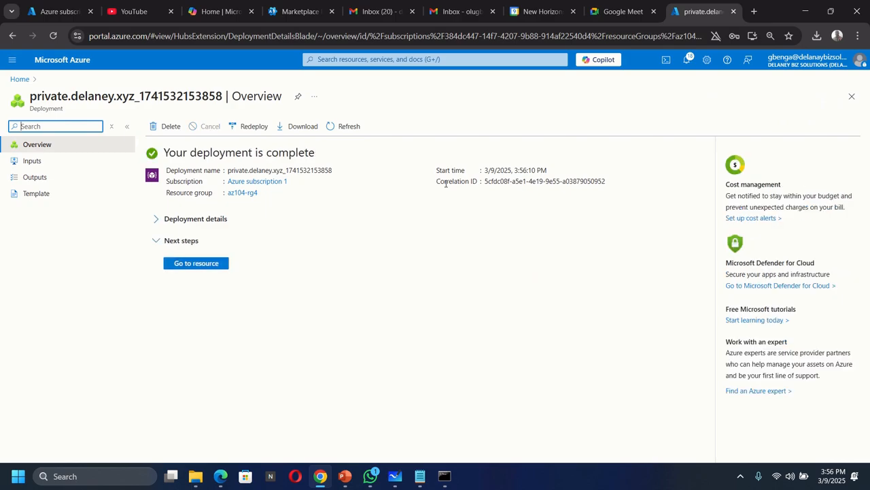
Open the deployed private.delaney.xyz zone and start adding a virtual network link to it.
{"action": "left_click", "coordinate": [201, 265]}
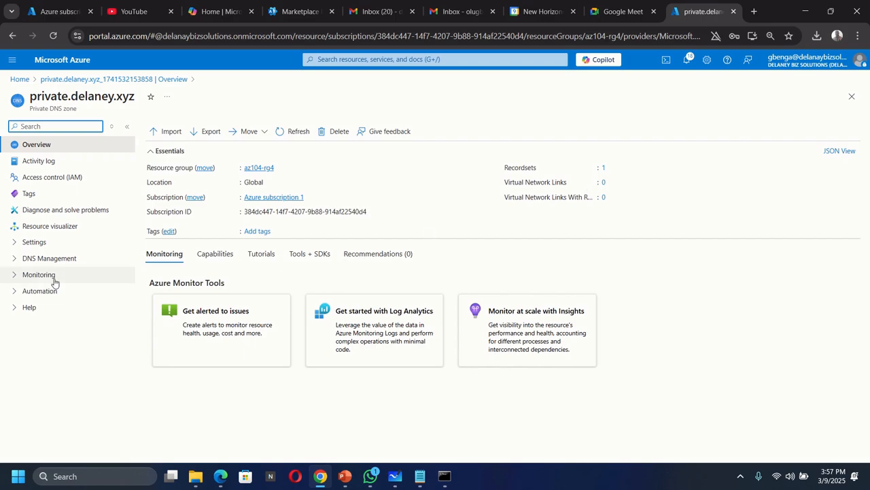
{"action": "left_click", "coordinate": [37, 262]}
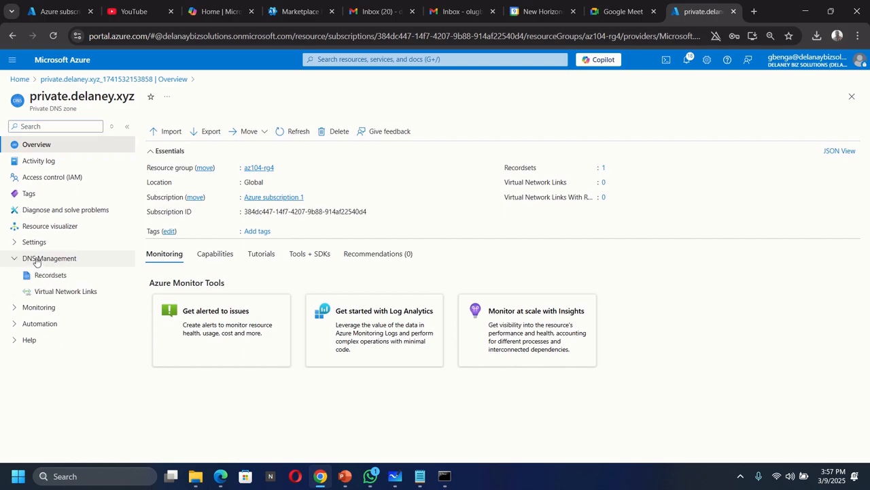
{"action": "left_click", "coordinate": [56, 298]}
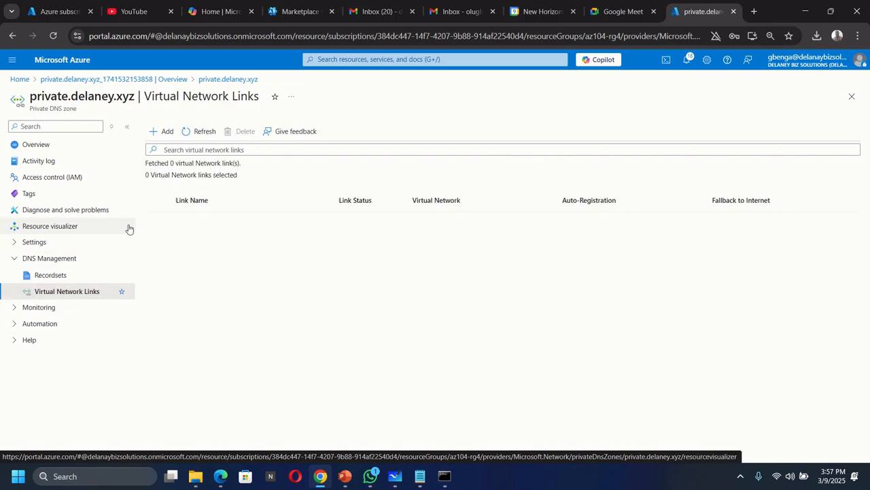
{"action": "left_click", "coordinate": [165, 131]}
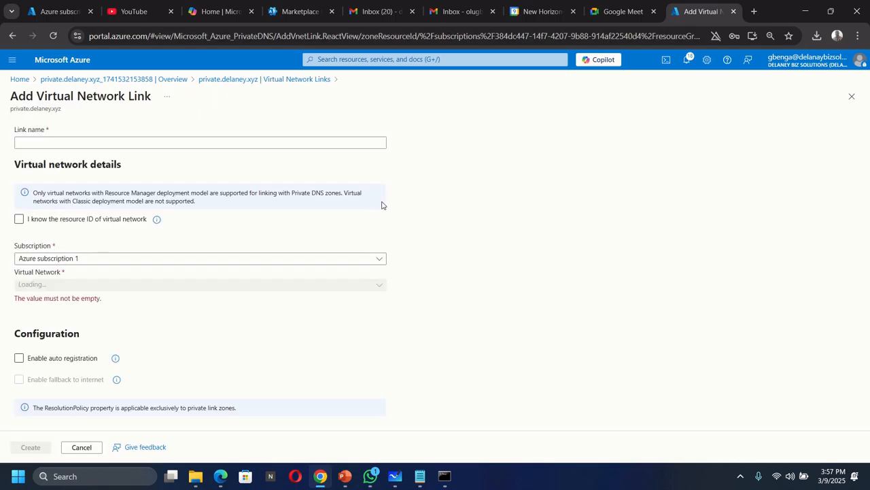
Name the link manufacturing-link, select ManufacturingVnet (az104-rg4) as its virtual network, and create it.
{"action": "left_click", "coordinate": [217, 140]}
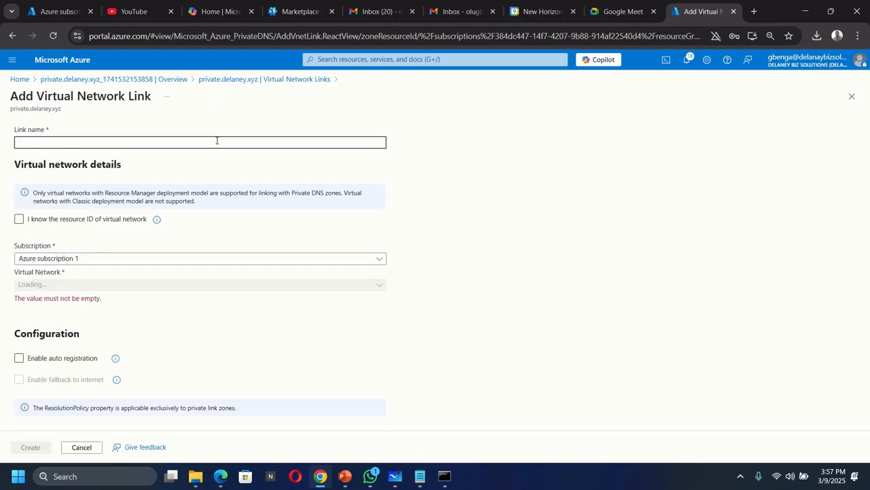
{"action": "type", "text": "m"}
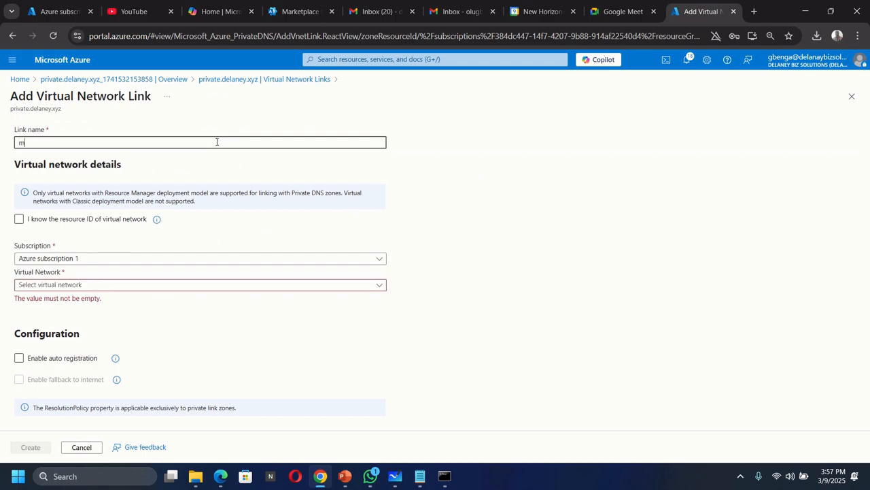
{"action": "type", "text": "anufacturing-link"}
{"action": "left_click", "coordinate": [133, 286]}
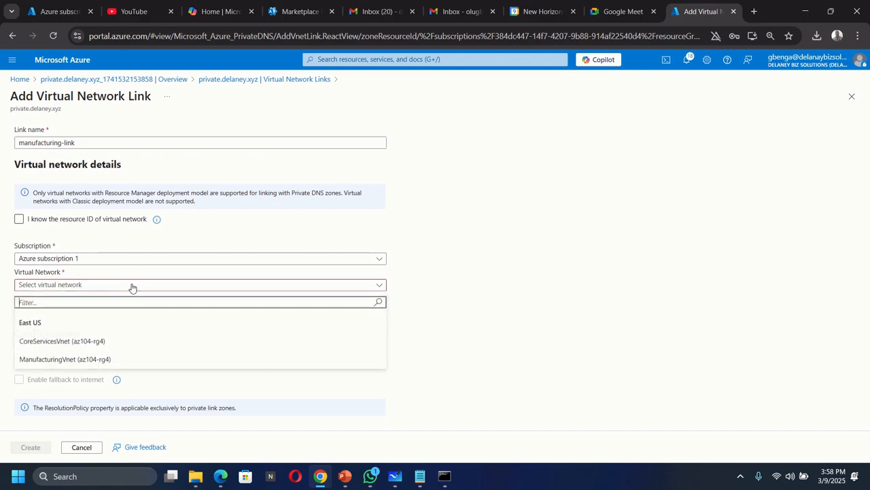
{"action": "left_click", "coordinate": [76, 360]}
{"action": "left_click", "coordinate": [78, 358]}
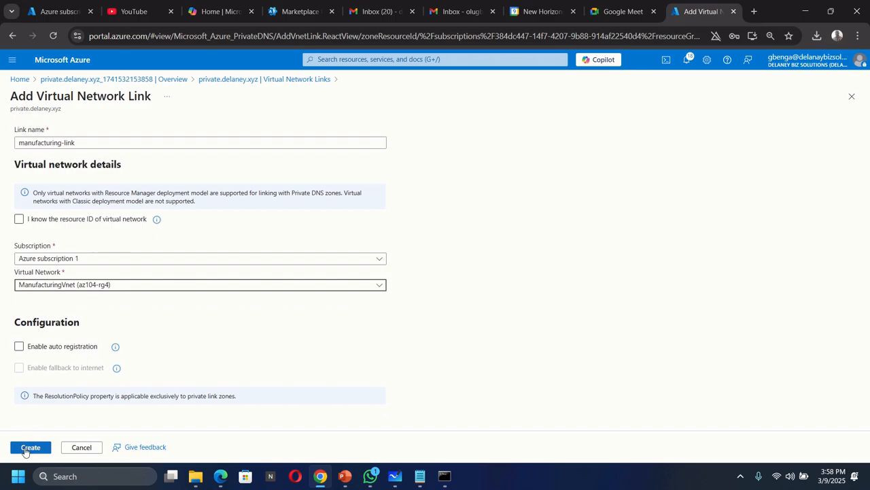
{"action": "left_click", "coordinate": [28, 447]}
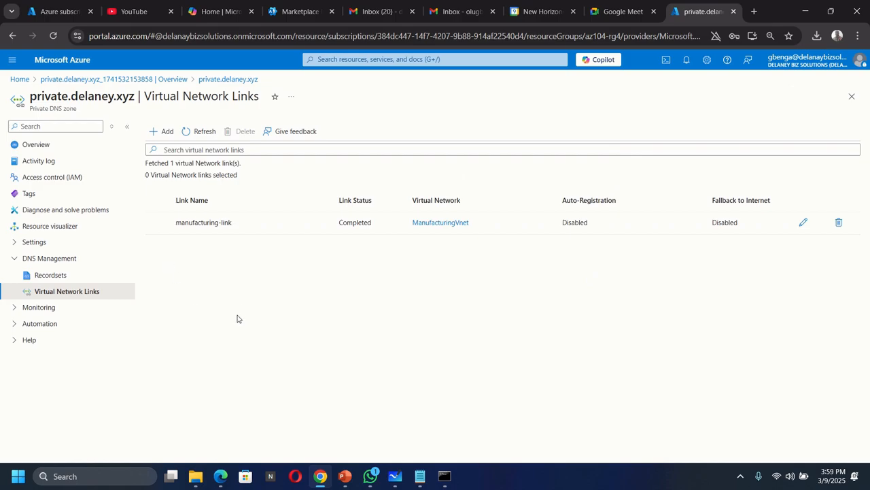
Start a record set named vm2 in the private zone and look up VM2's private IP address in the Microsoft Whiteboard diagram.
{"action": "left_click", "coordinate": [51, 274]}
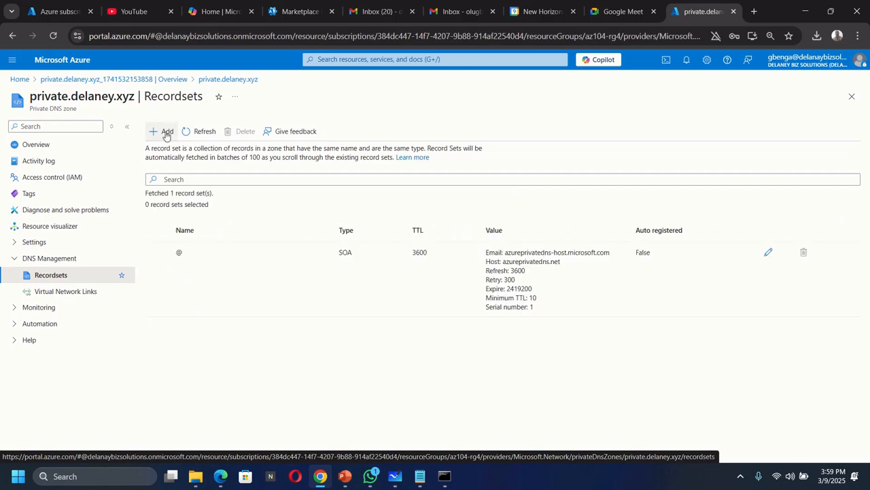
{"action": "left_click", "coordinate": [166, 132]}
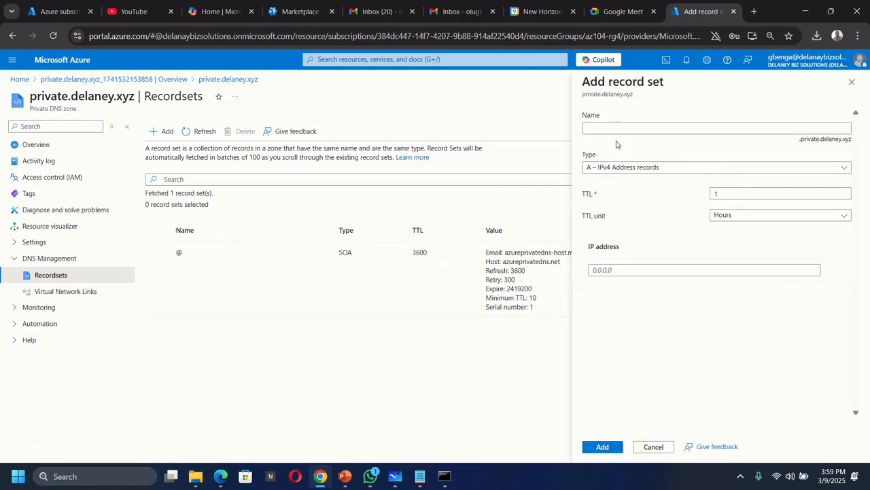
{"action": "left_click", "coordinate": [617, 129]}
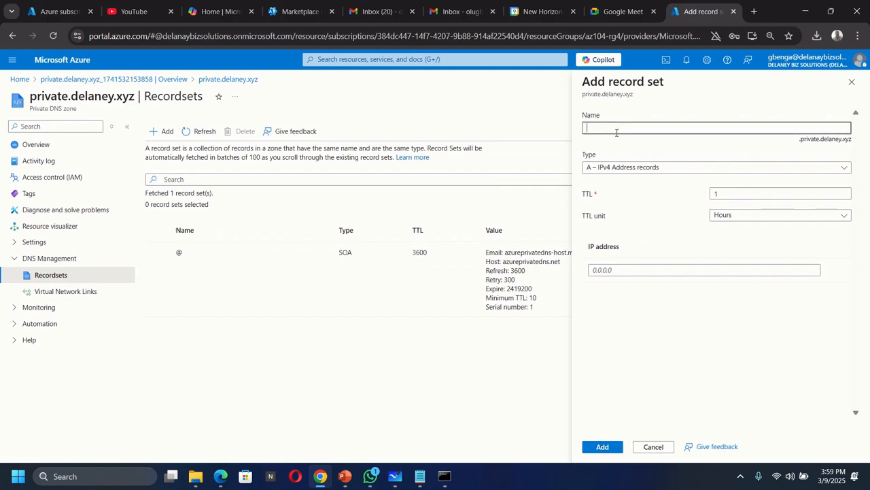
{"action": "type", "text": "vm2"}
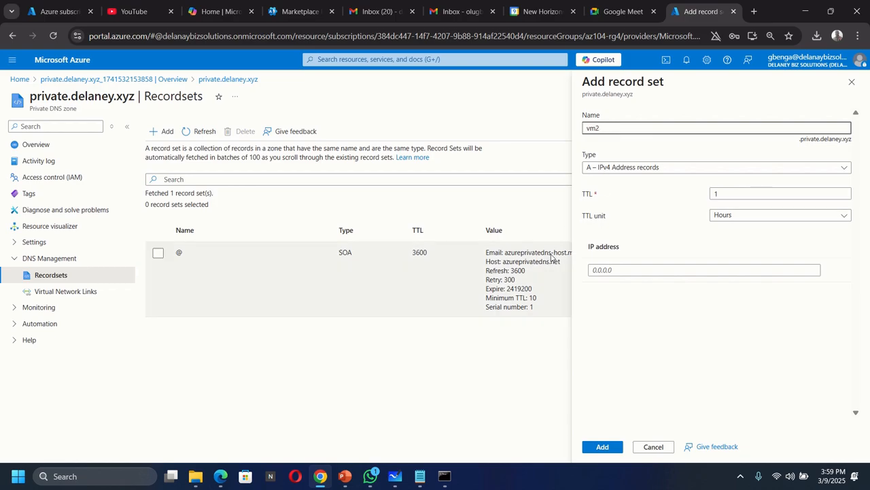
{"action": "left_click", "coordinate": [399, 480]}
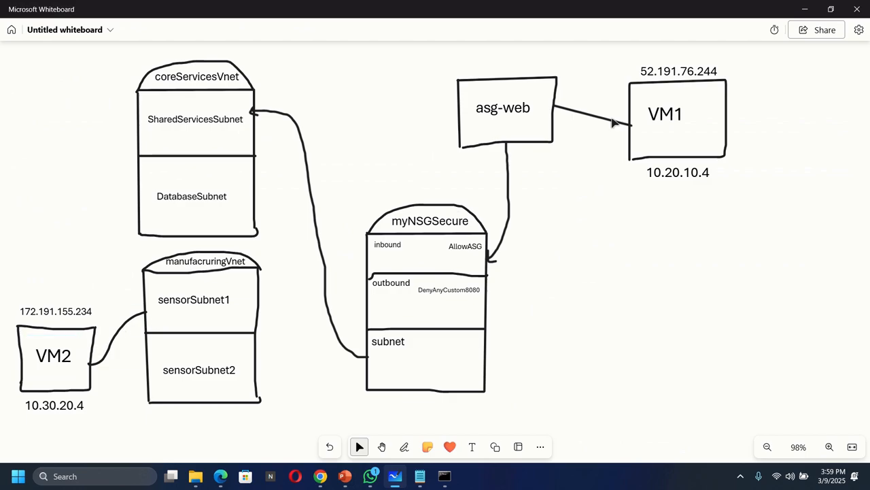
{"action": "left_click", "coordinate": [805, 9]}
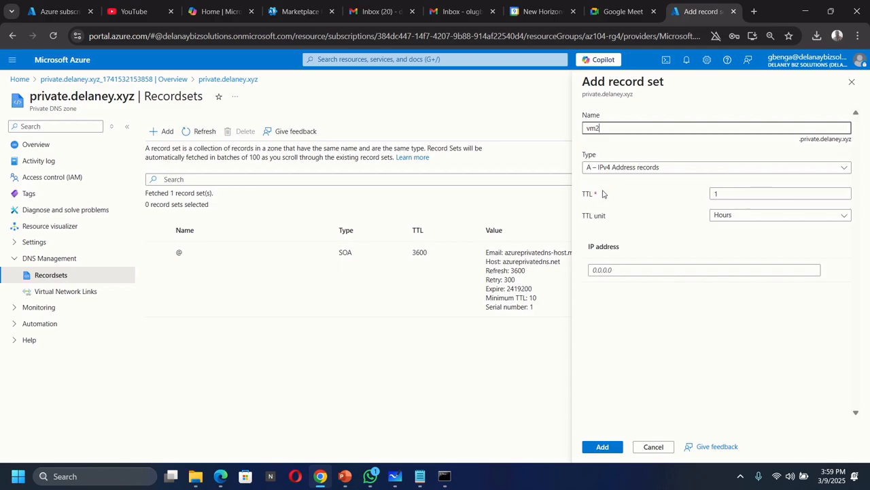
{"action": "left_click", "coordinate": [396, 475]}
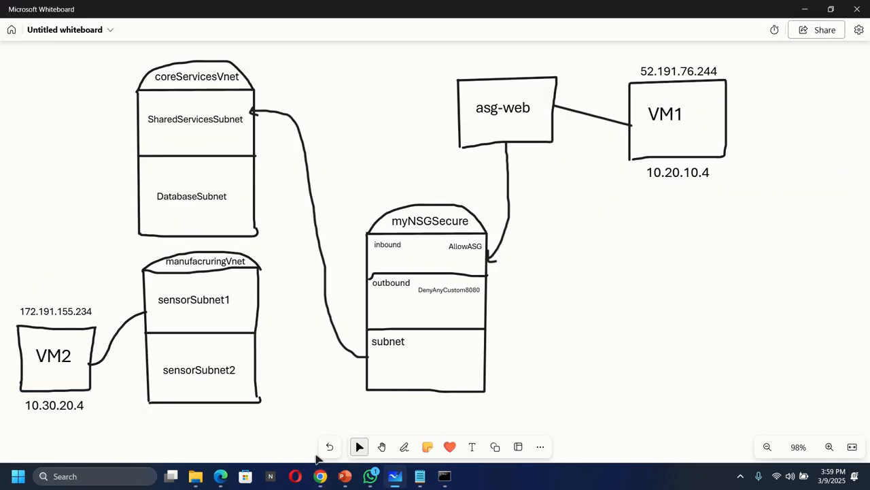
{"action": "left_click", "coordinate": [320, 476]}
Set the vm2 record's IP address to 10.30.20.4 and add it as an A record.
{"action": "left_click", "coordinate": [632, 270]}
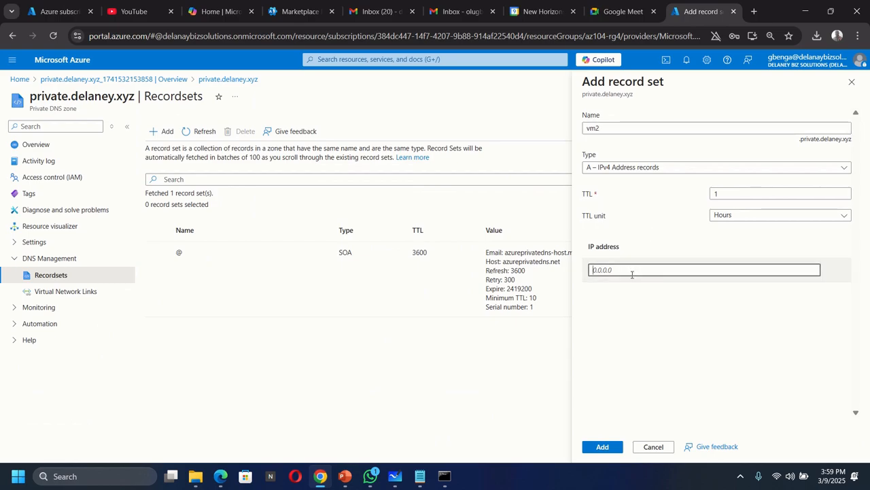
{"action": "type", "text": "10"}
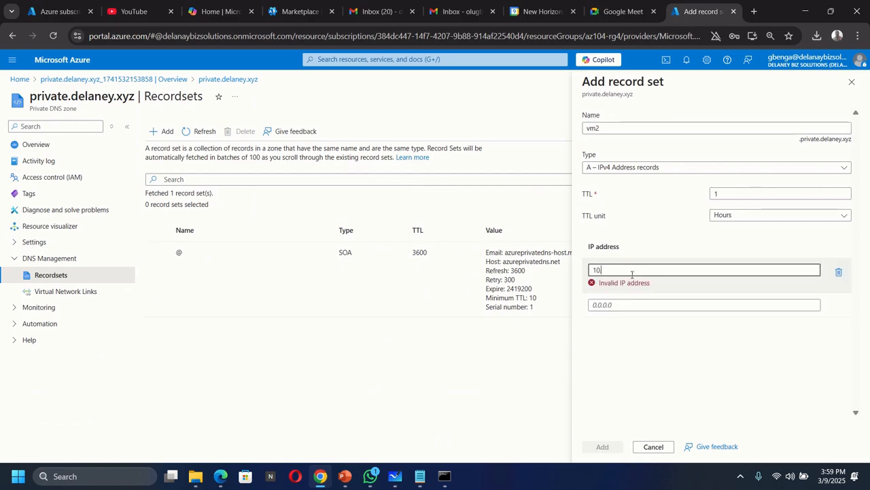
{"action": "type", "text": ".30.20.4"}
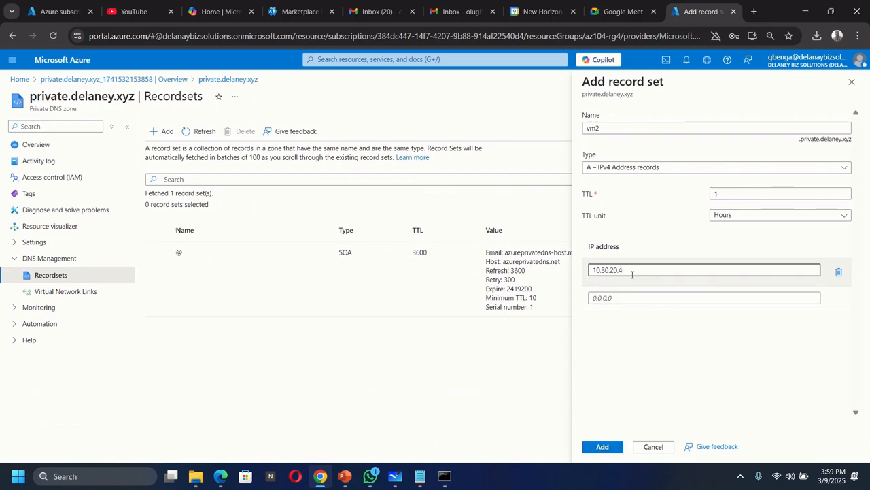
{"action": "left_click", "coordinate": [604, 446]}
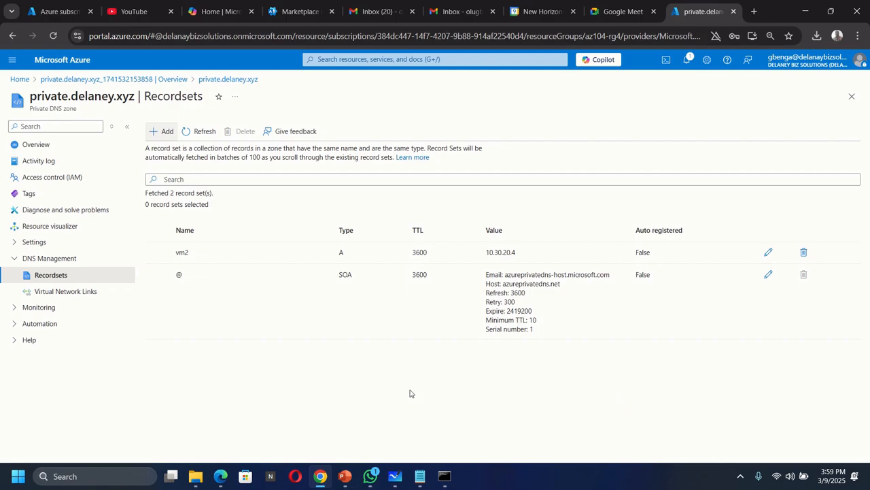
Compare the private zone's record sets with the VNets and VMs in the Microsoft Whiteboard diagram.
{"action": "left_click", "coordinate": [395, 476]}
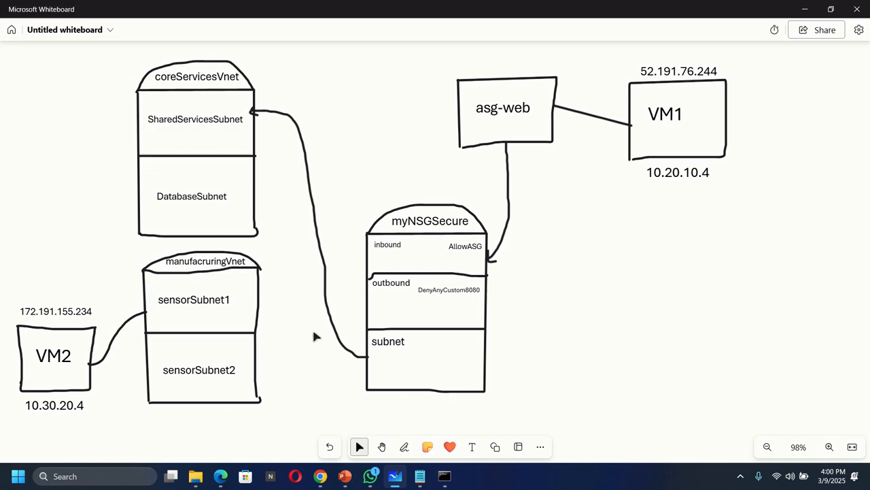
{"action": "left_click", "coordinate": [320, 476]}
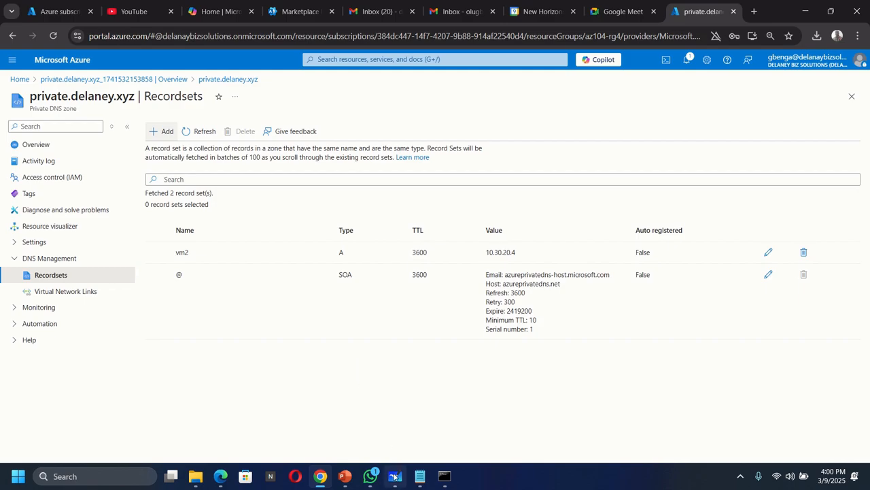
{"action": "mouse_move", "coordinate": [395, 476]}
{"action": "left_click", "coordinate": [411, 412]}
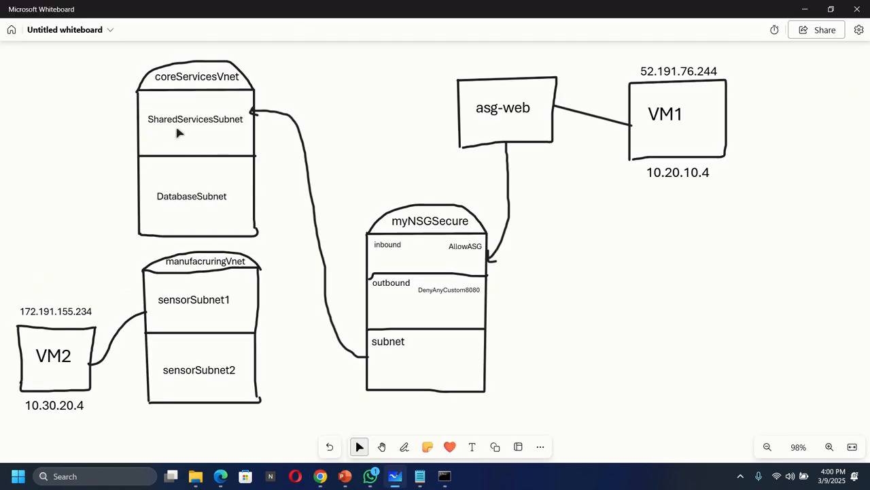